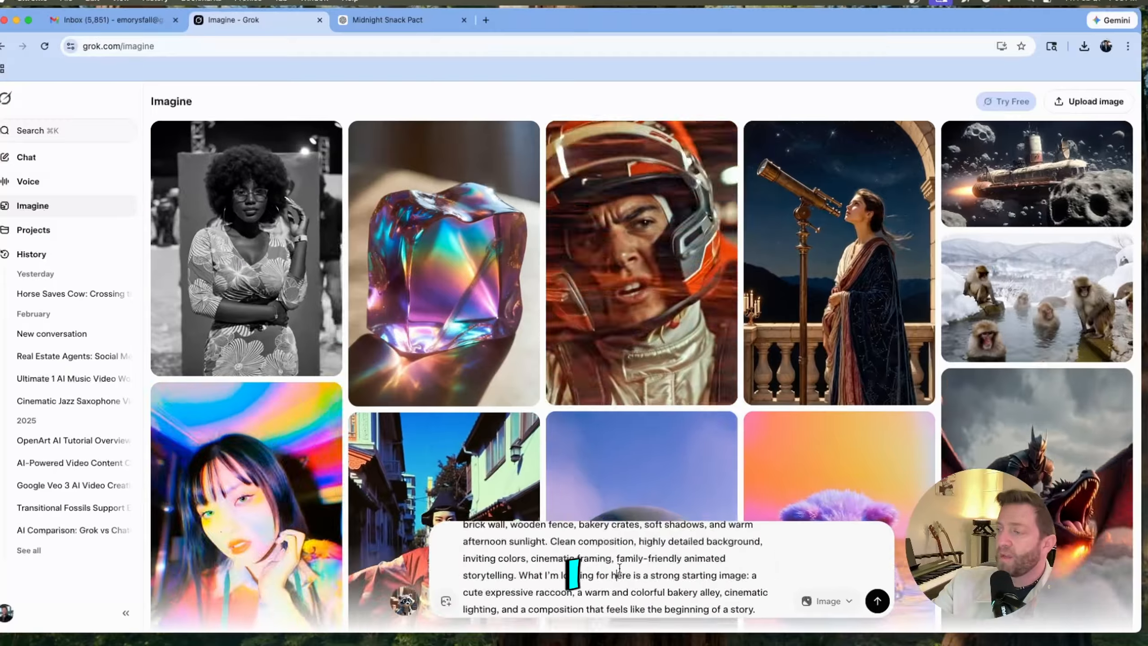
- Insert "Pixar" before "stylized" in the raccoon bakery prompt and generate the images
scroll(608, 574, up, 10)
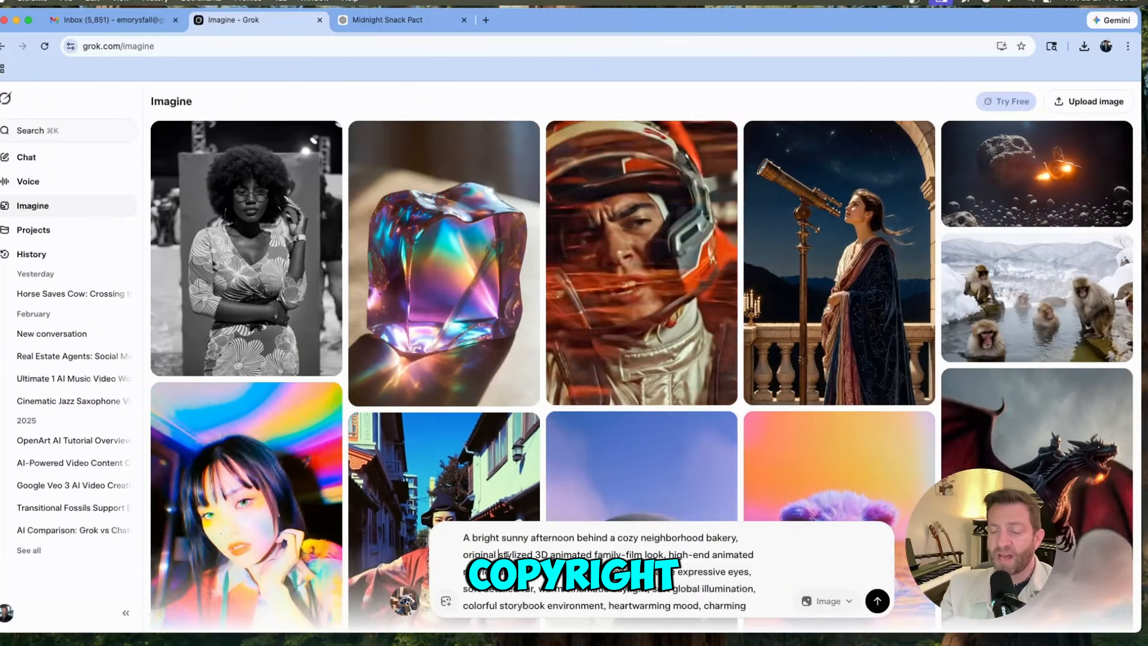
click(499, 555)
text(Pixar)
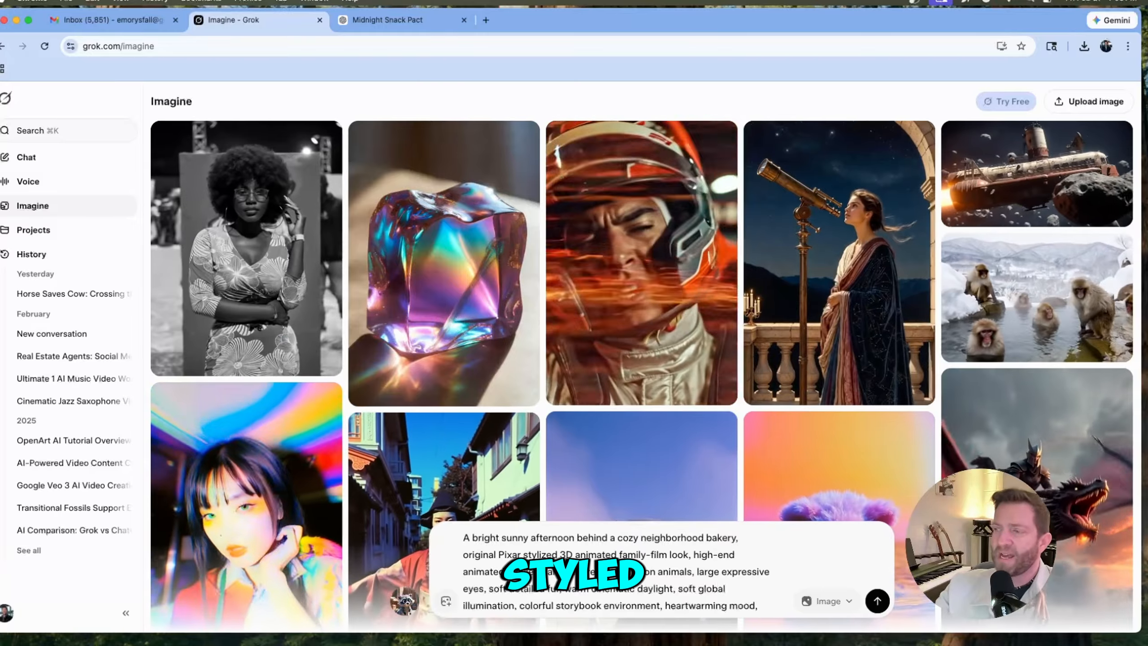
scroll(738, 596, down, 10)
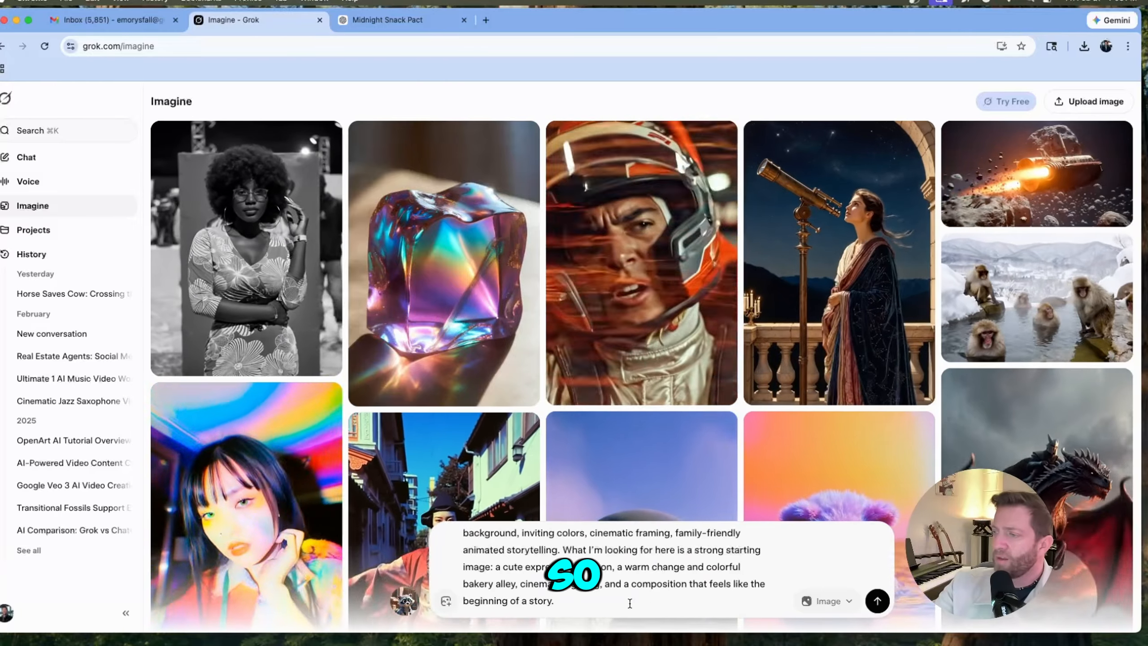
click(629, 602)
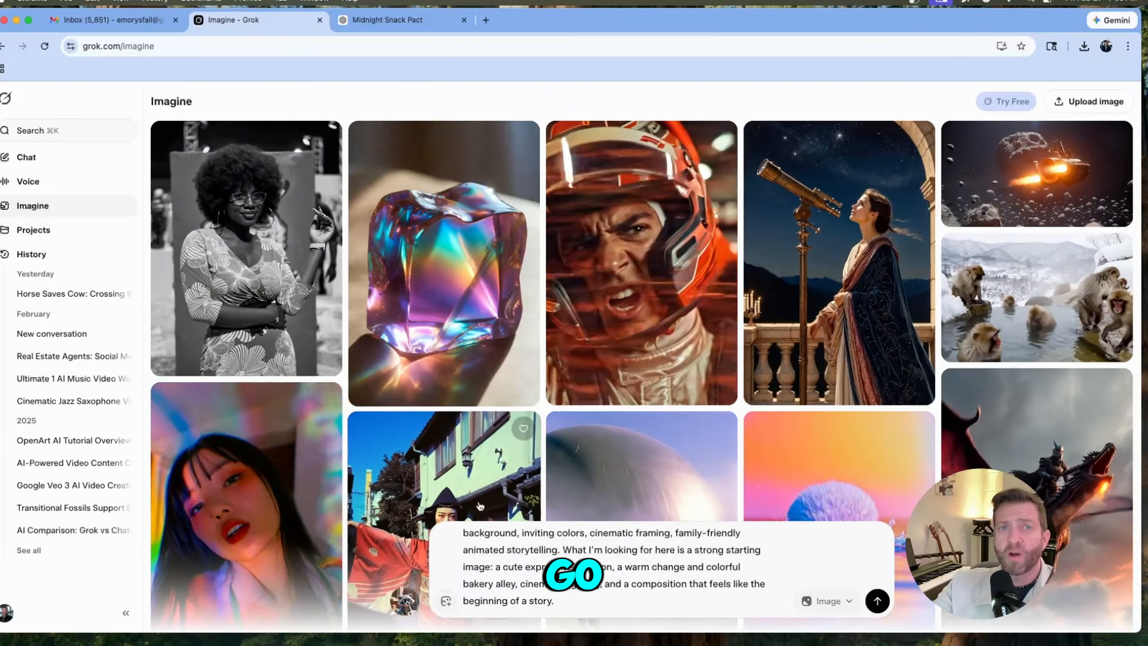
click(877, 600)
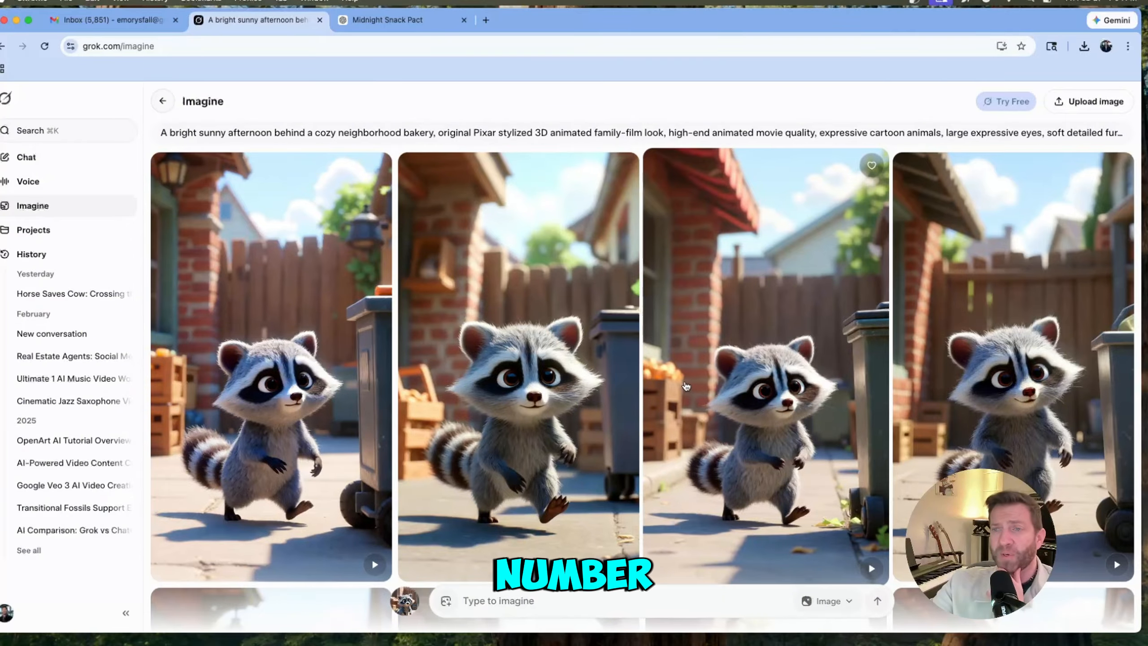
- Open the second generated raccoon image and clear its prompt box
scroll(686, 386, down, 7)
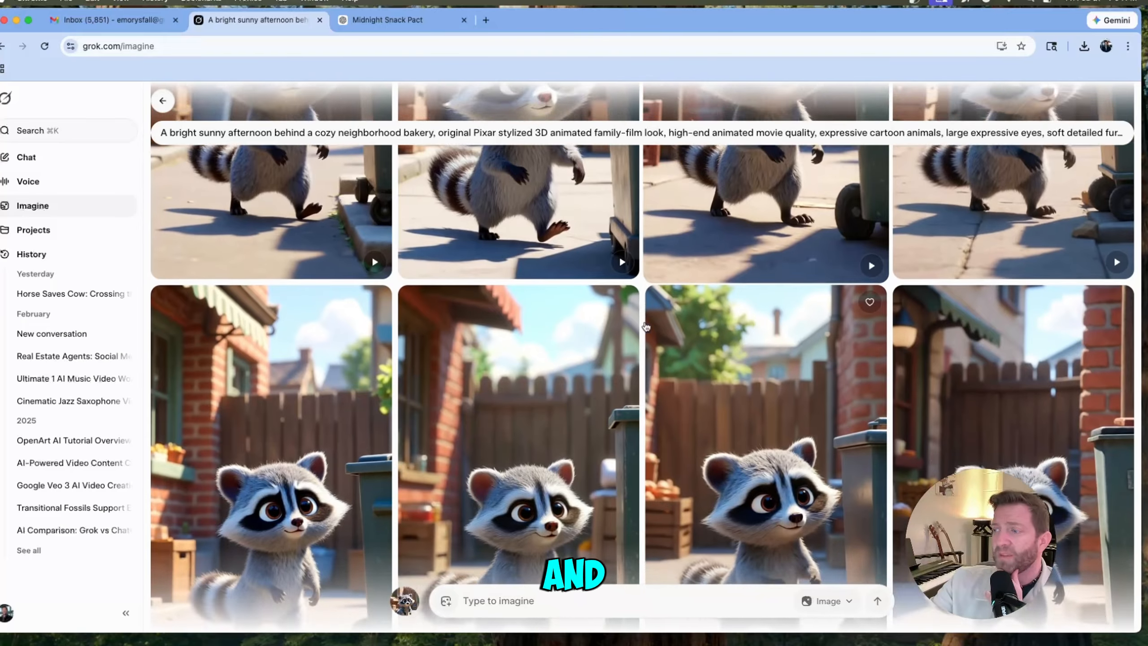
scroll(646, 326, down, 5)
scroll(648, 324, up, 3)
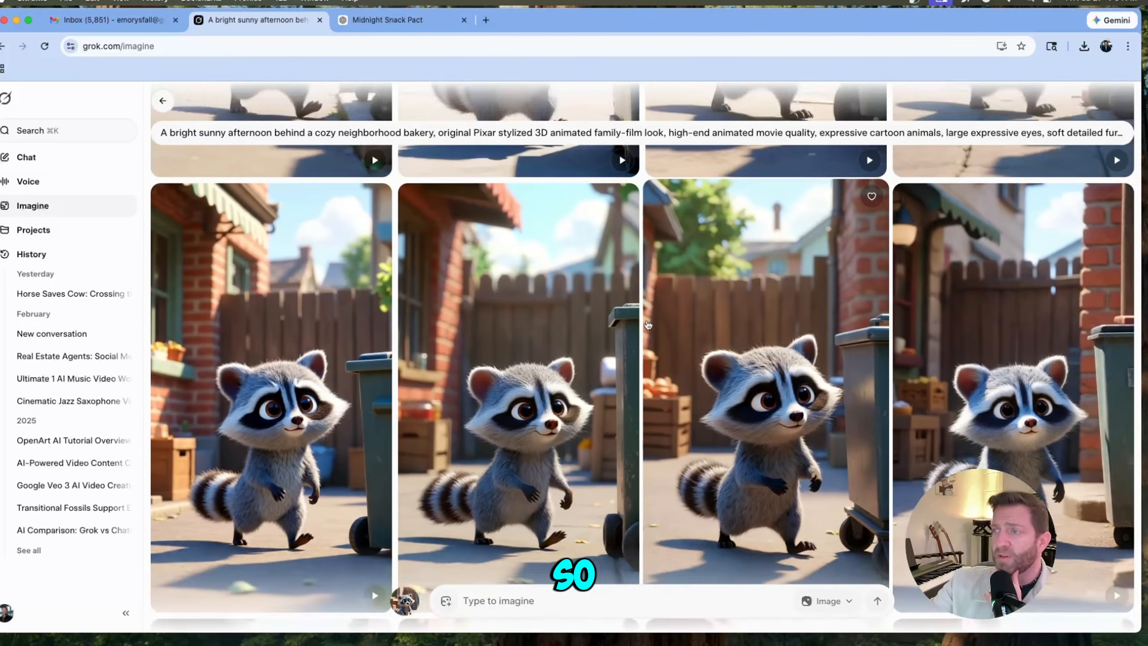
scroll(648, 324, up, 6)
scroll(648, 325, down, 4)
scroll(648, 326, up, 5)
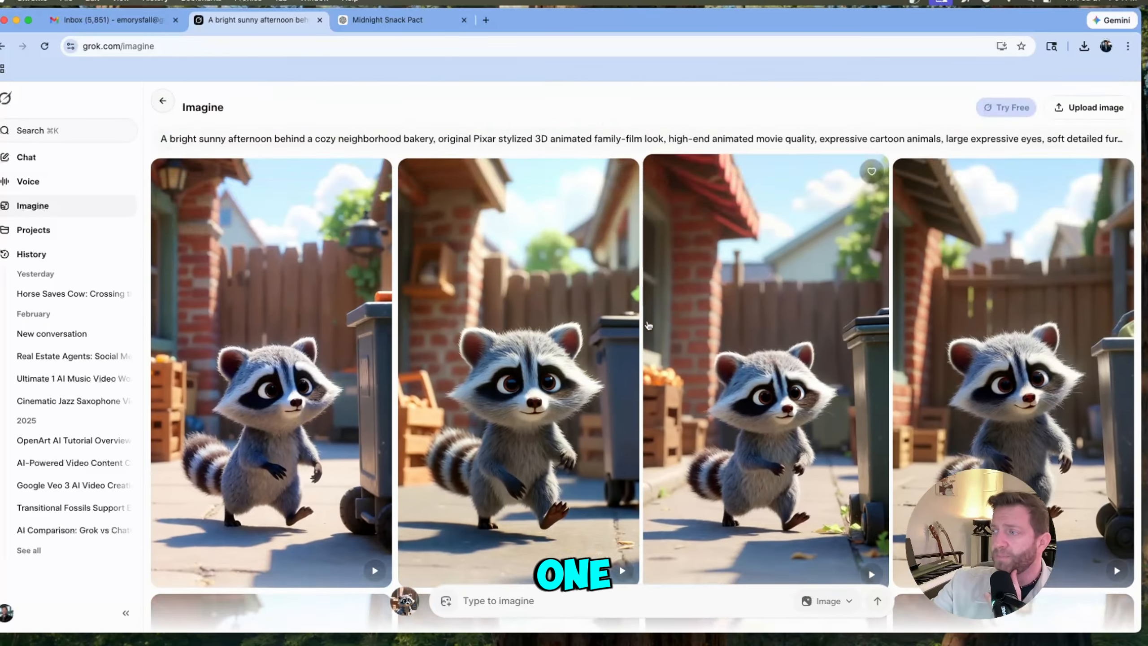
click(545, 413)
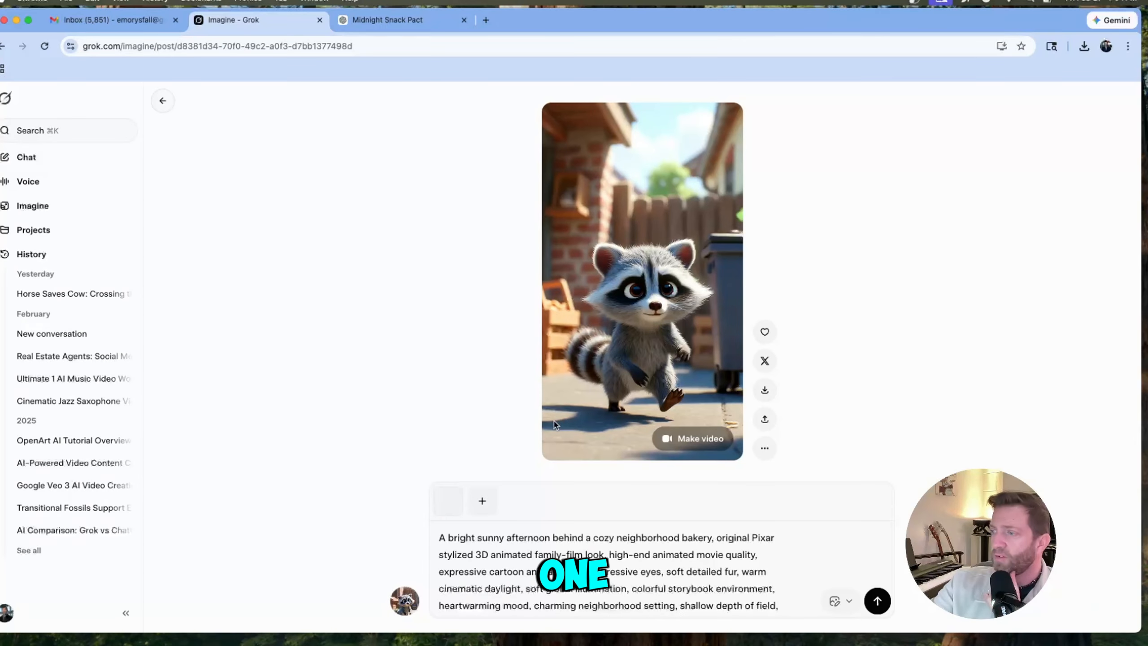
triple_click(634, 557)
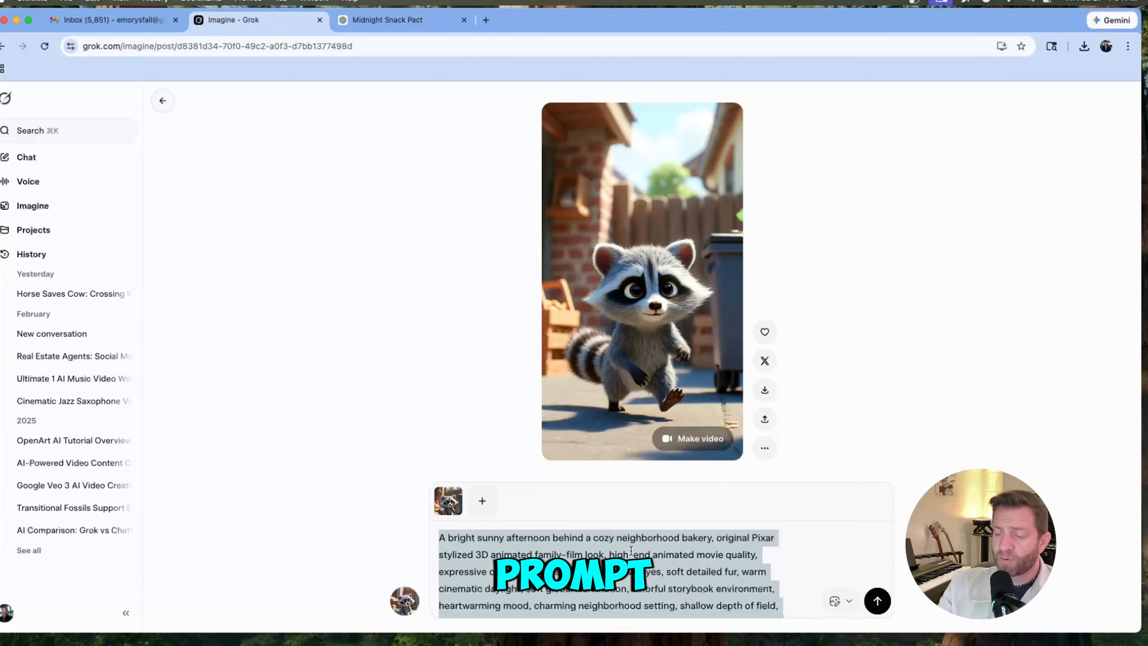
key(BackSpace)
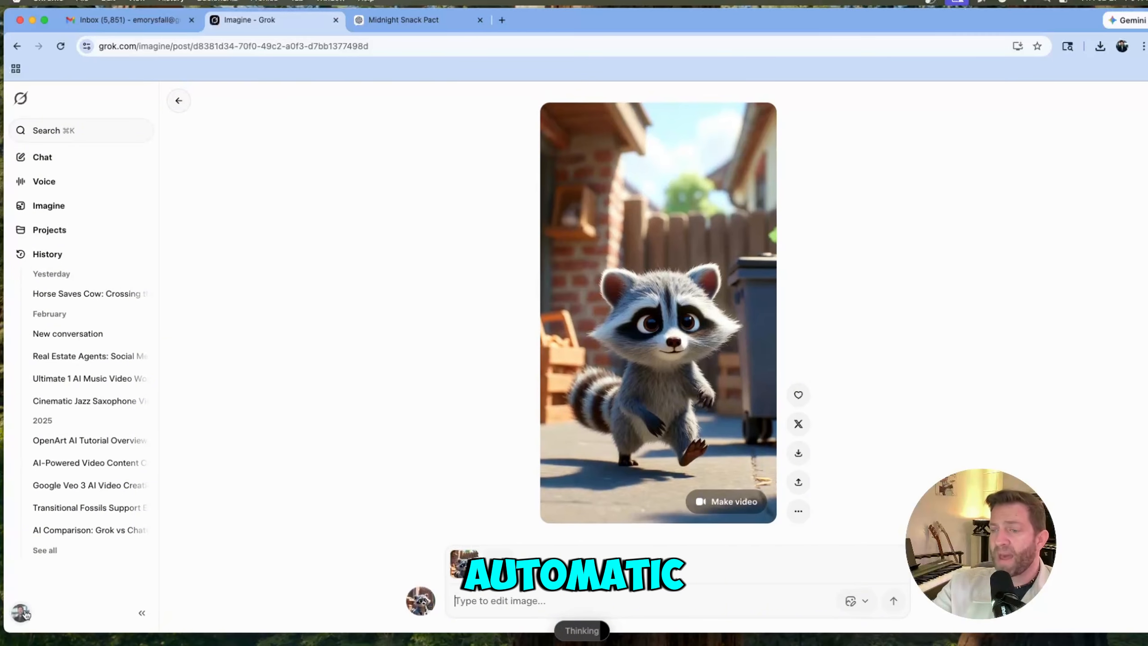
click(21, 614)
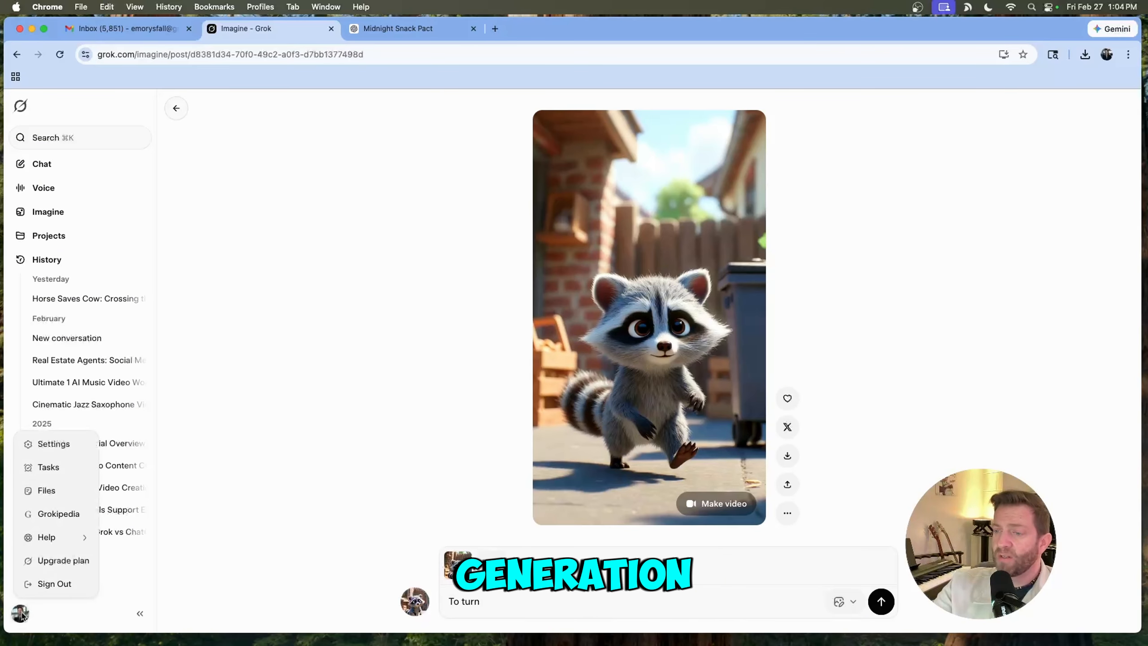
mouse_move(63, 540)
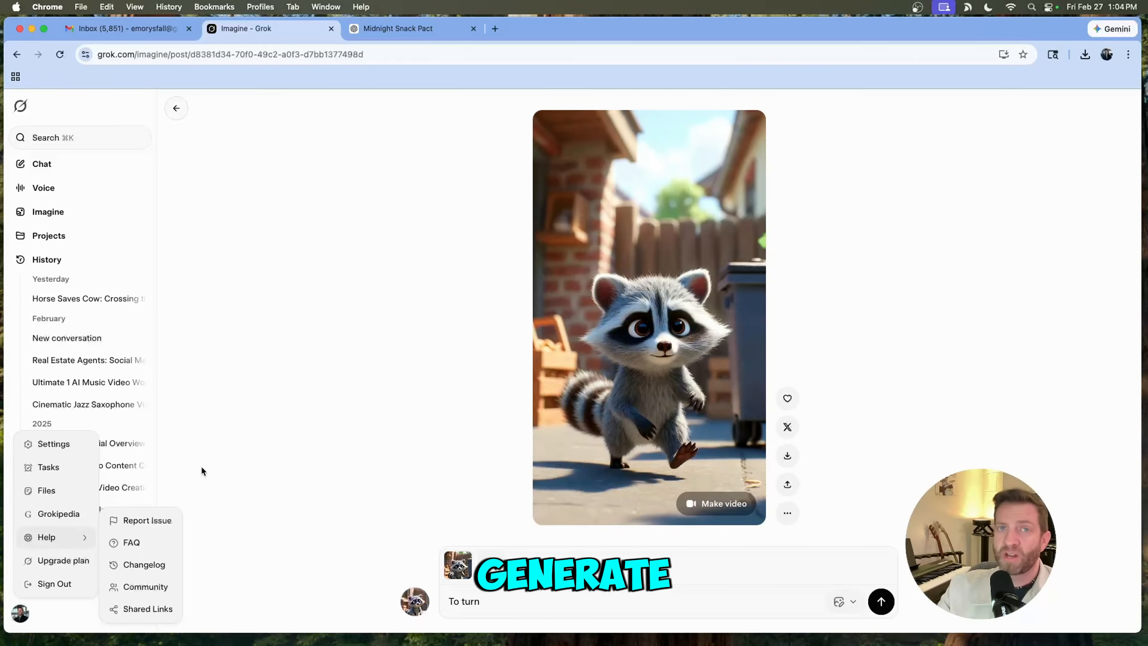
click(248, 451)
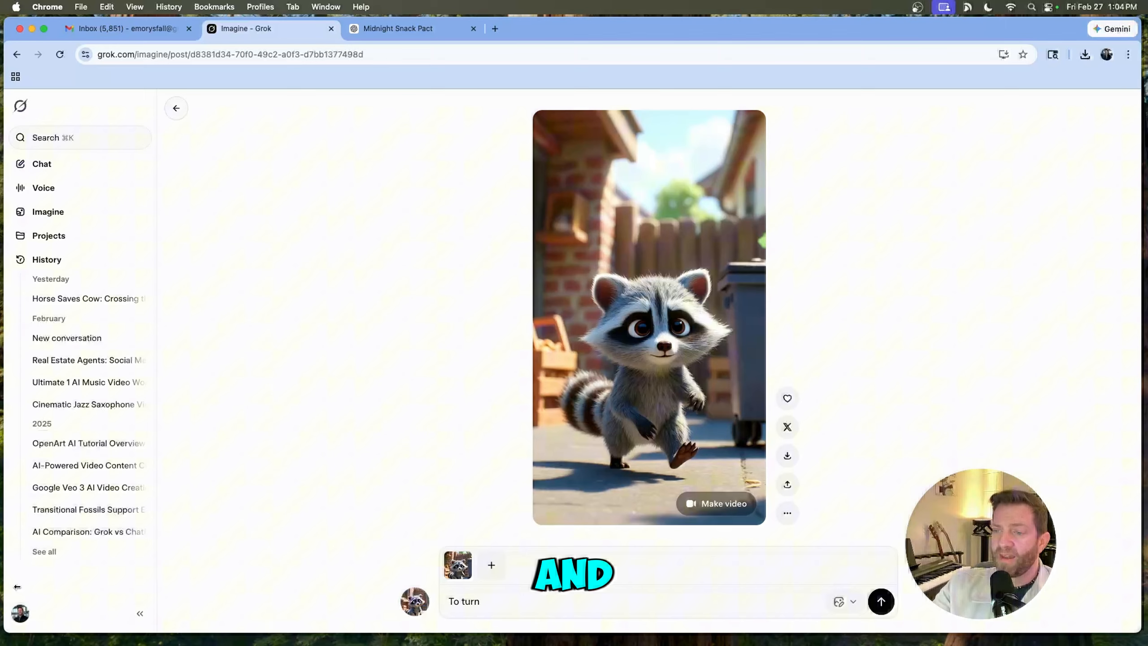
- Toggle Enable Automatic Video Generation in the Behavior settings and close the Settings dialog
click(18, 618)
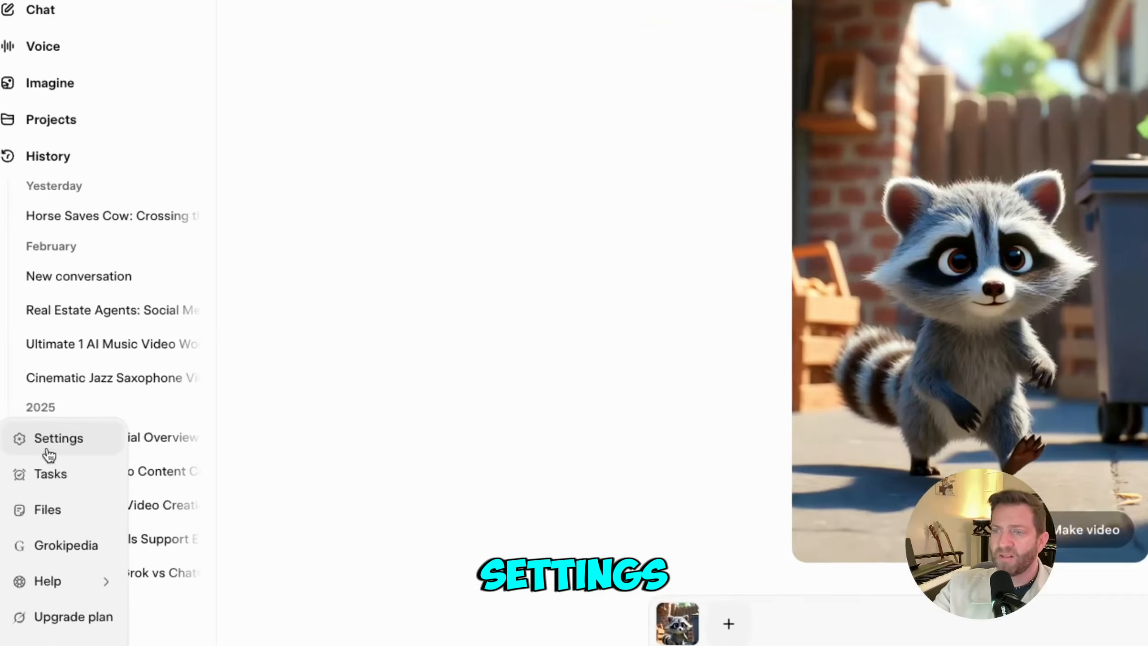
click(50, 443)
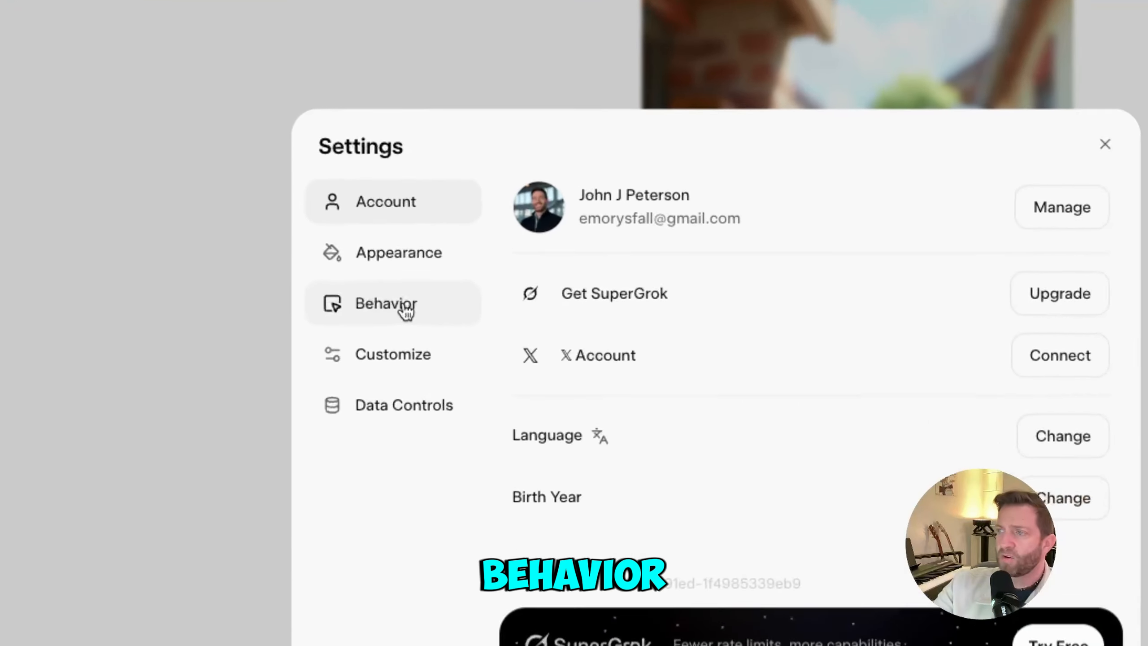
click(398, 304)
scroll(724, 452, up, 1)
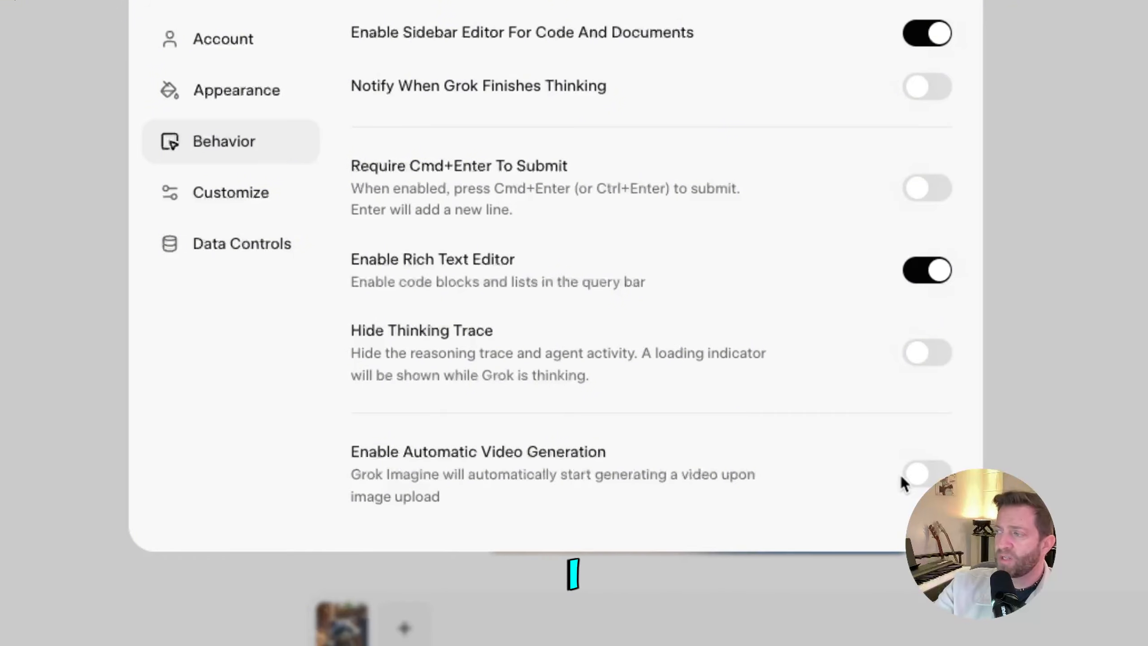
click(914, 480)
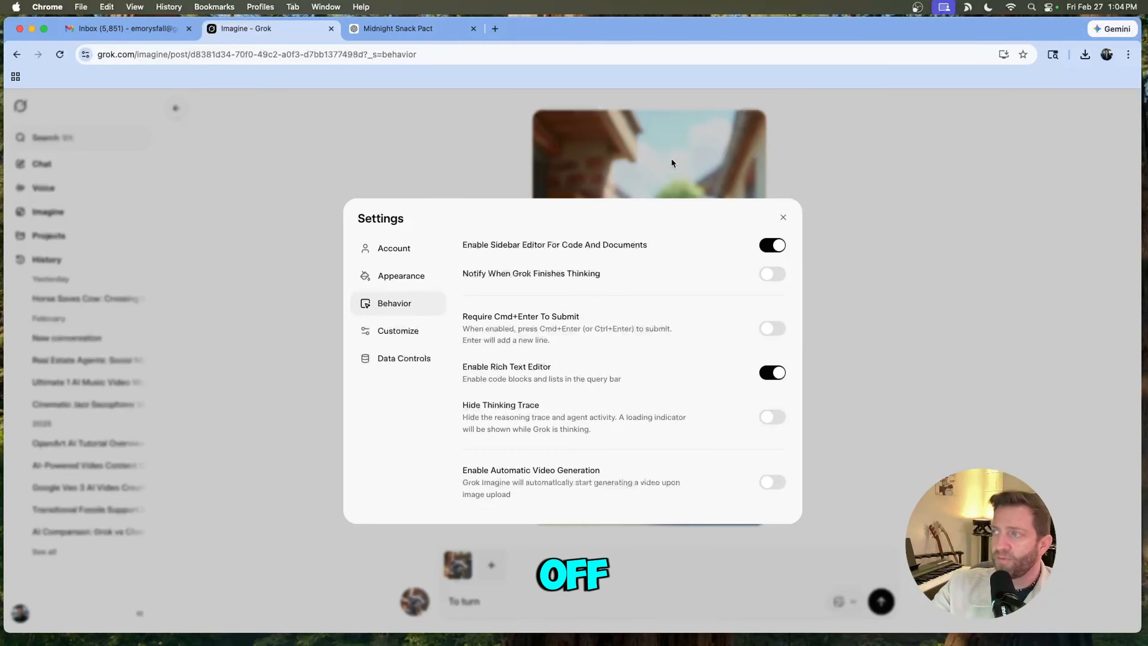
click(670, 163)
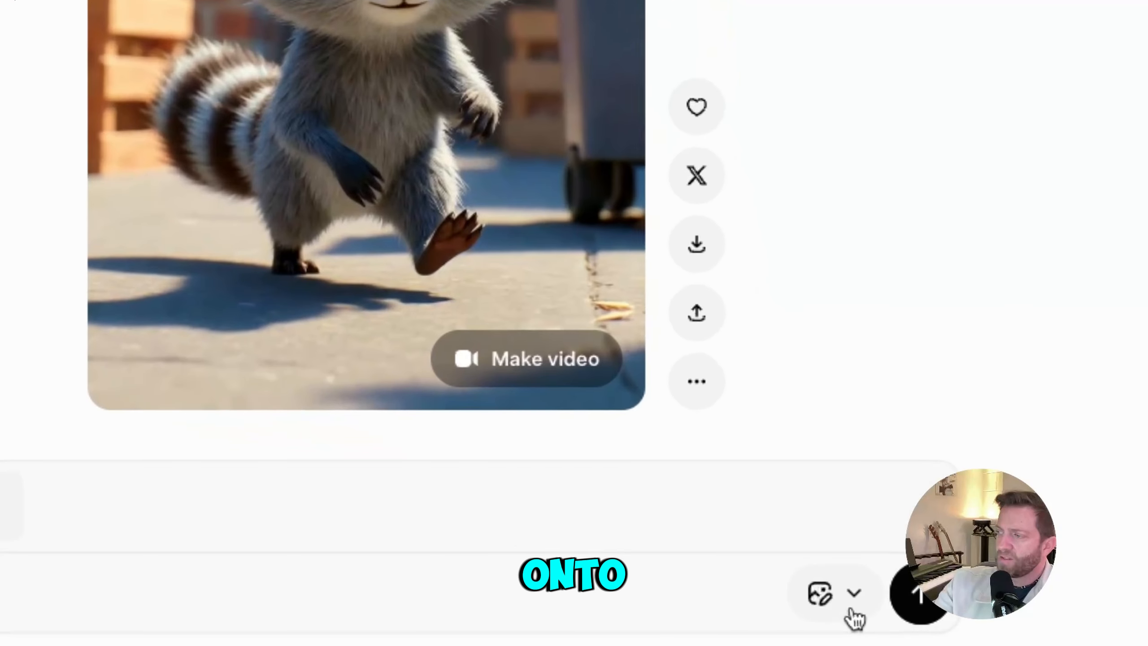
- Switch the prompt mode from Edit Image to Make Video
click(853, 600)
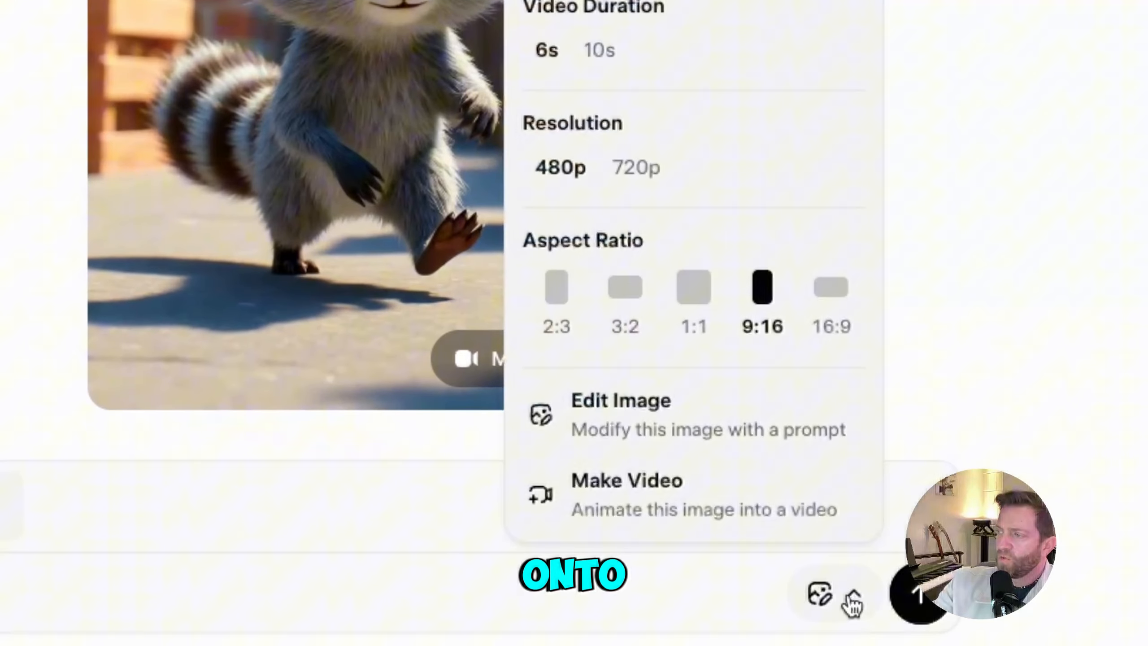
click(722, 500)
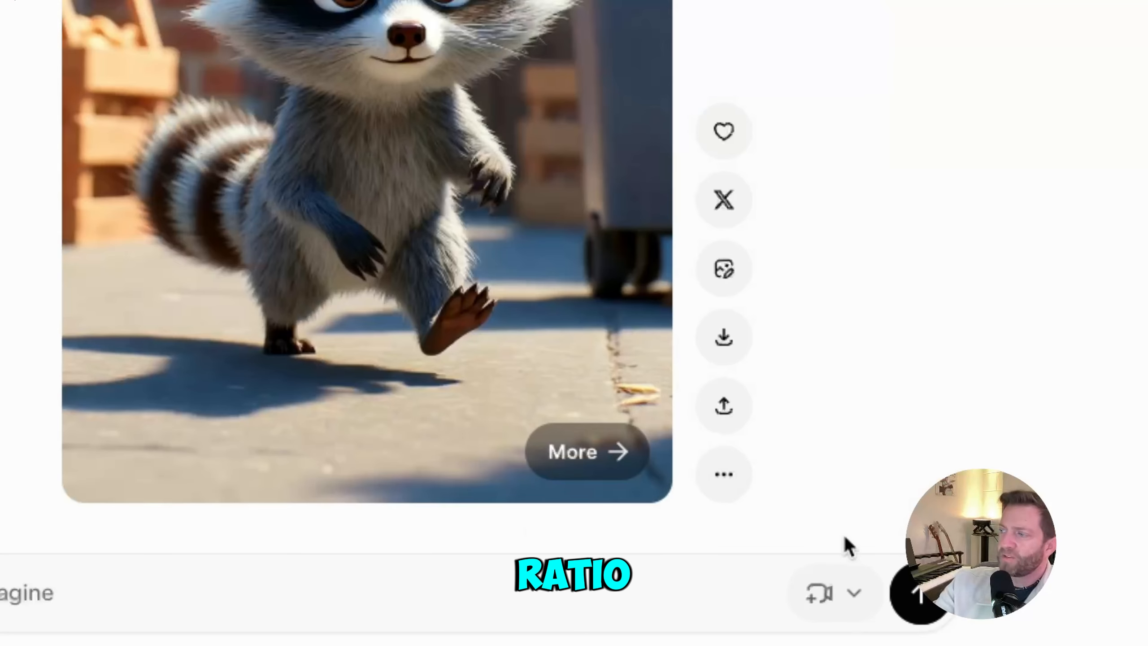
click(849, 598)
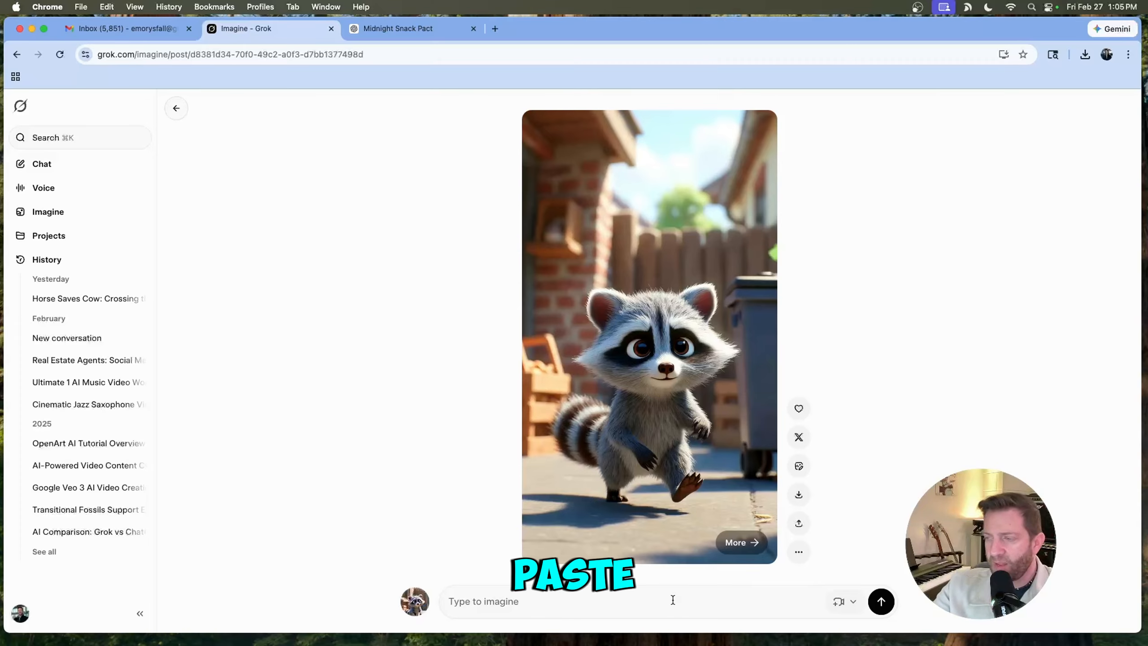
- Paste the raccoon animation prompt, correct the style word to "PIXAR", and submit it to generate the video
key(super+v)
scroll(673, 600, up, 5)
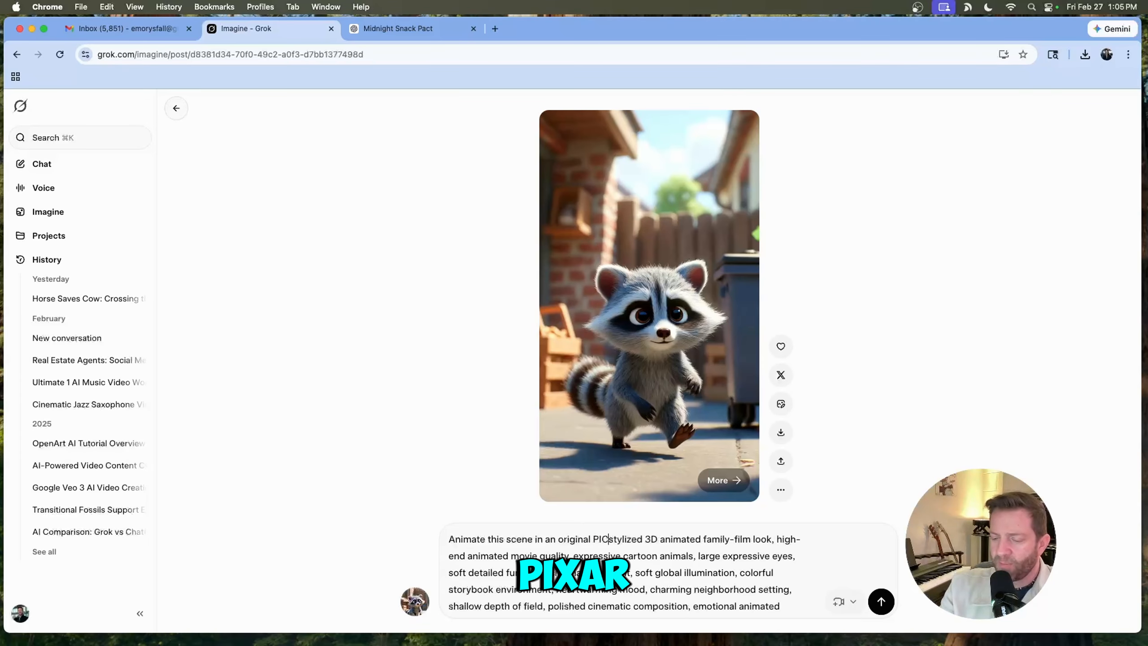
text(XAR)
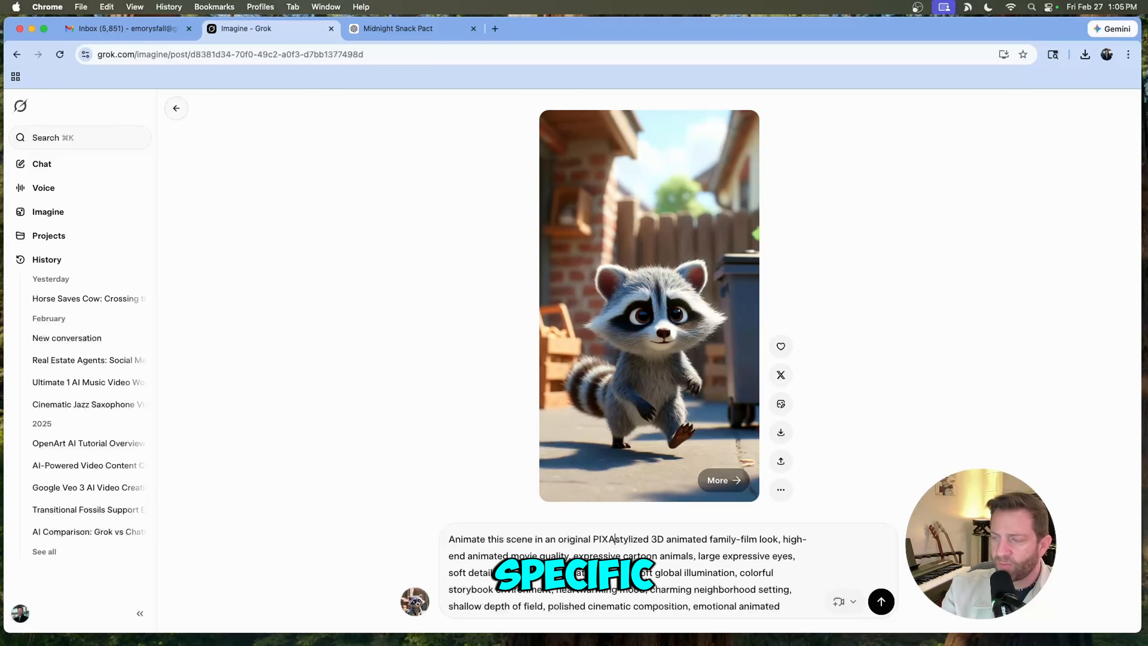
scroll(825, 606, down, 5)
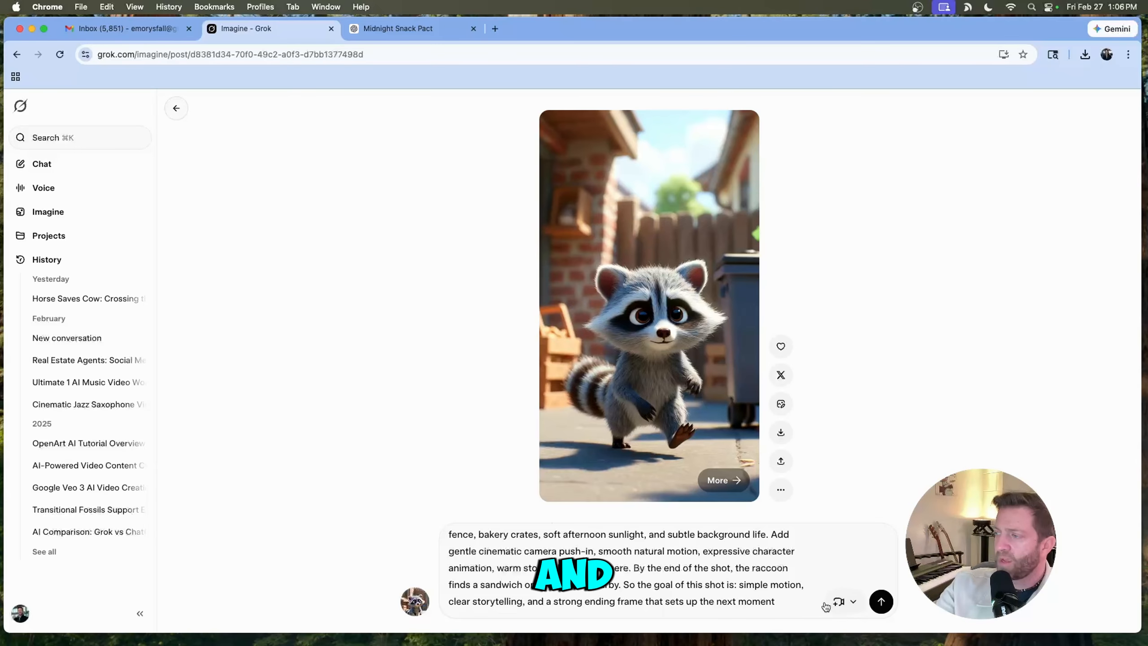
click(879, 601)
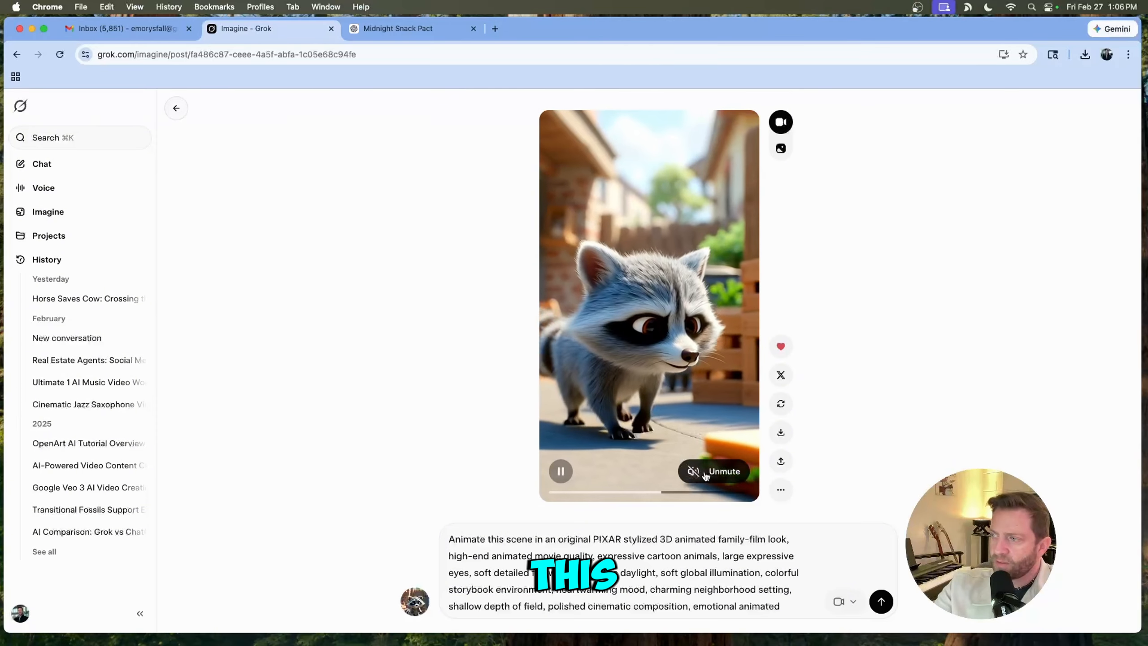
- Unmute and play the generated video, then download it
click(704, 473)
click(561, 472)
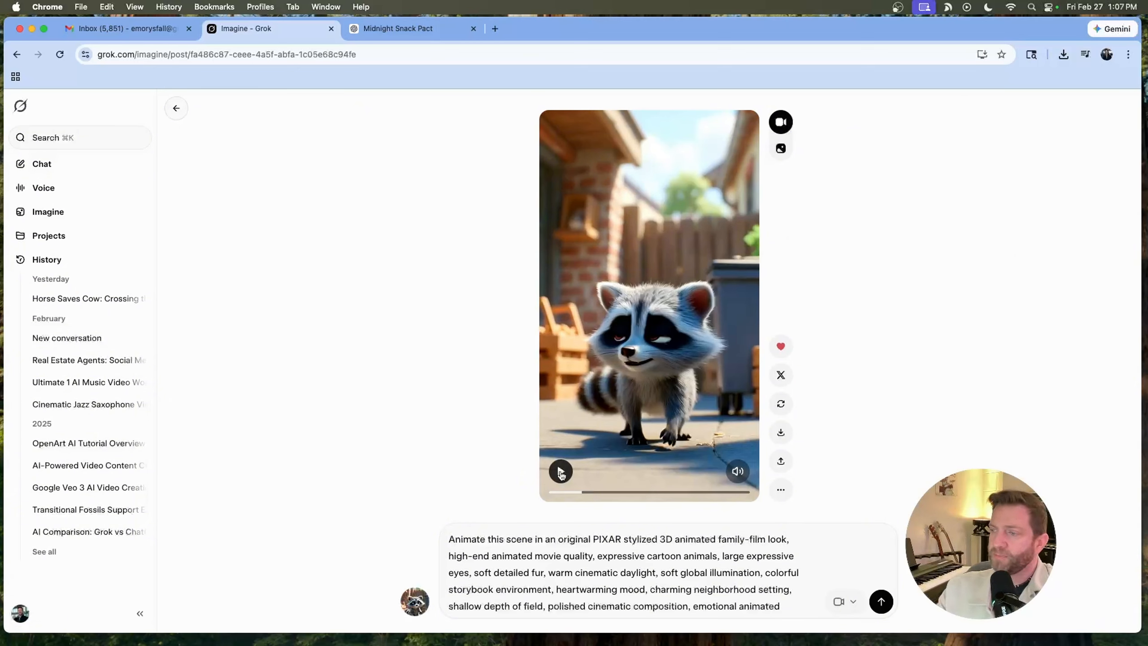
scroll(653, 547, down, 3)
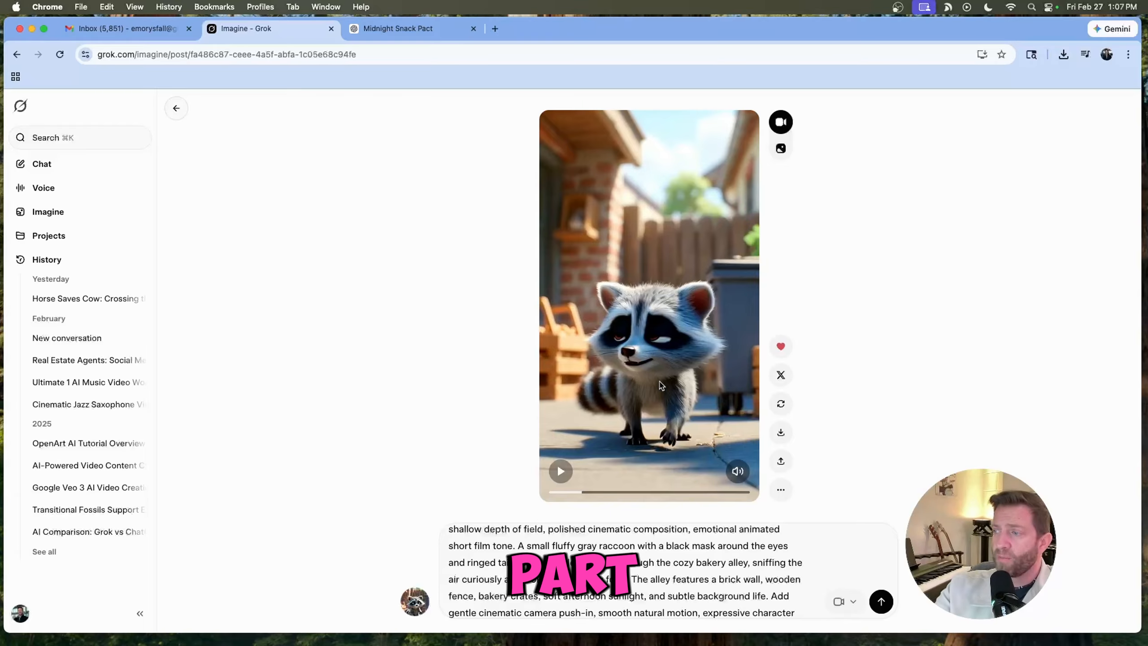
click(781, 434)
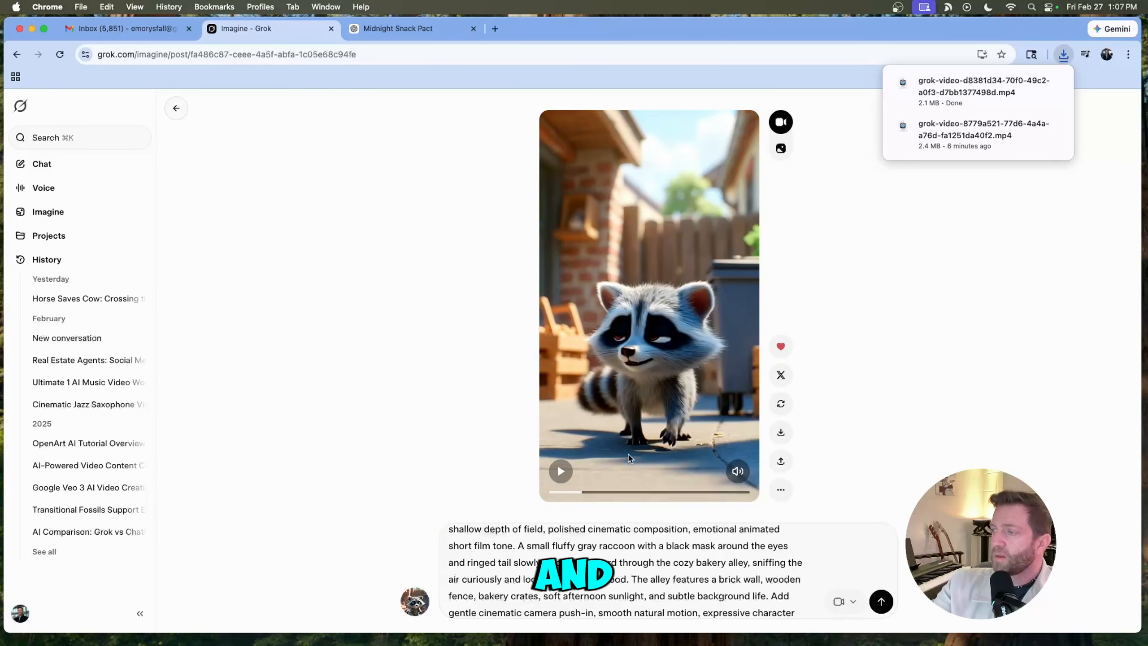
- Scrub the video to its final frame and save that frame as an image
drag(582, 496, 756, 491)
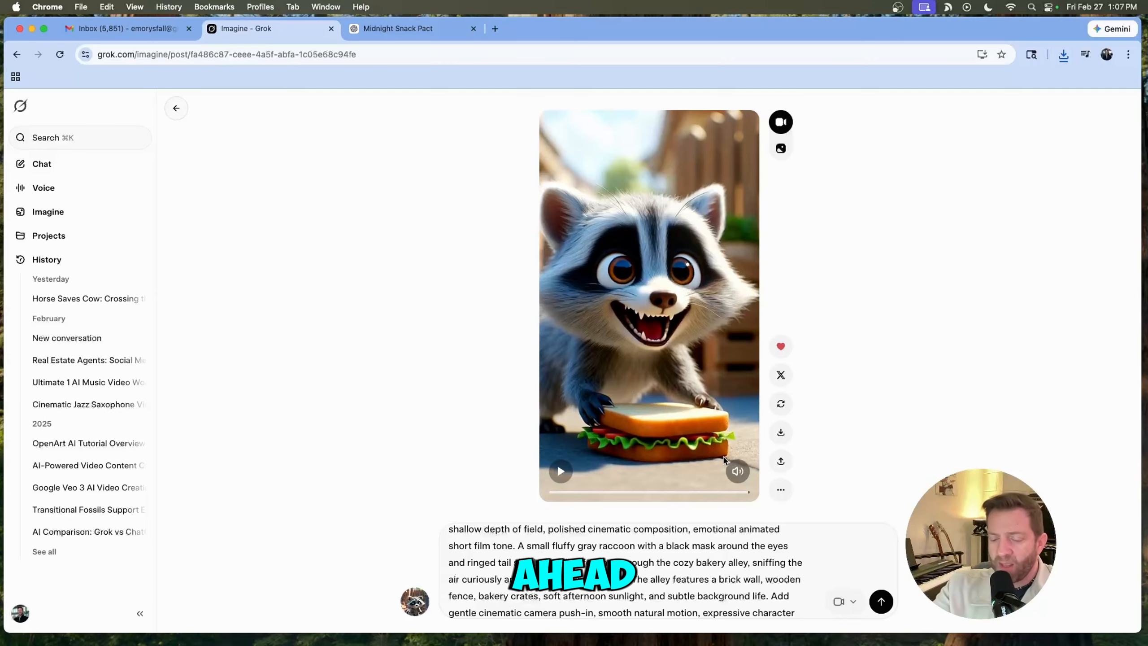
right_click(699, 433)
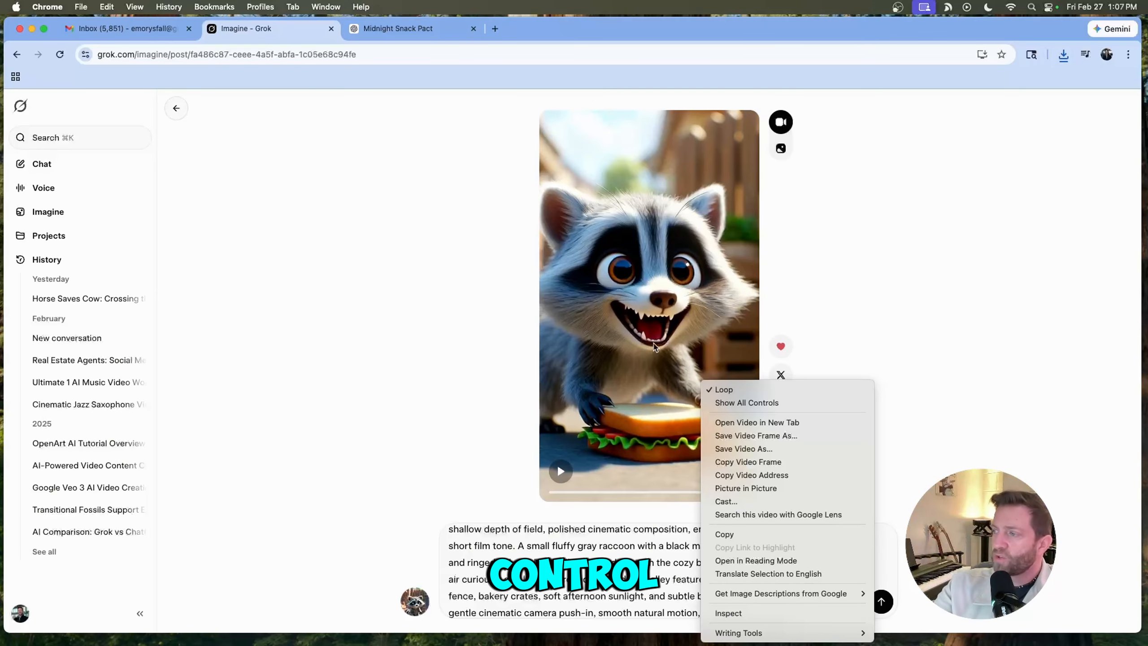
click(731, 435)
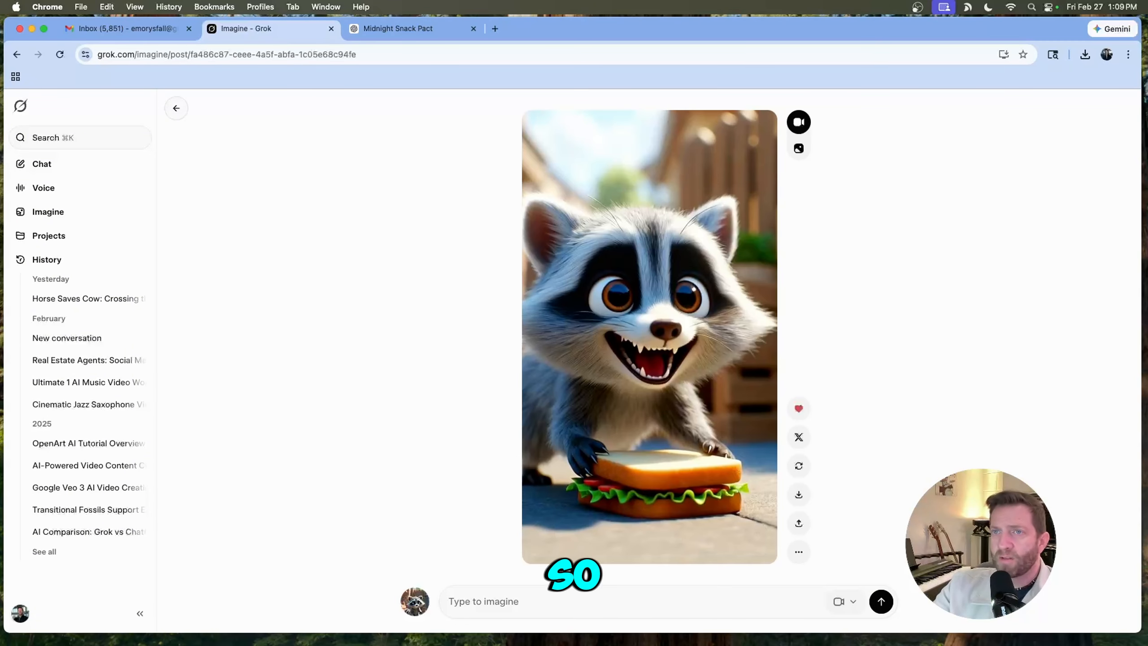
- Upload the saved final frame into Imagine and paste the next prompt about the cat leaping down beside the sandwich
key(ctrl+Up)
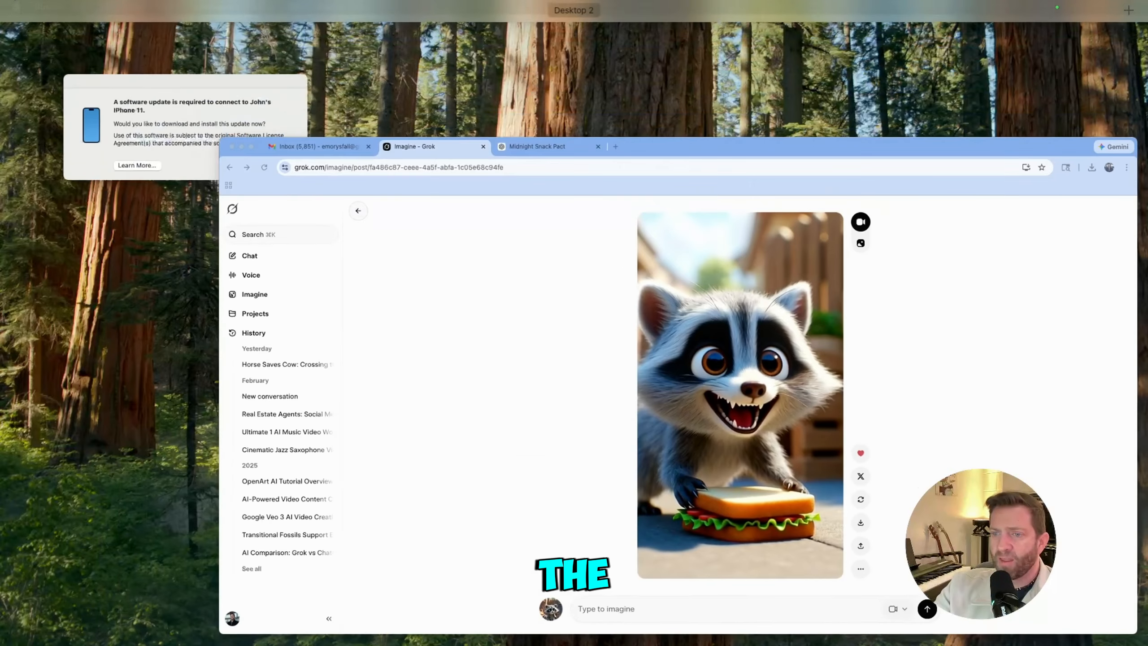
key(ctrl+Up)
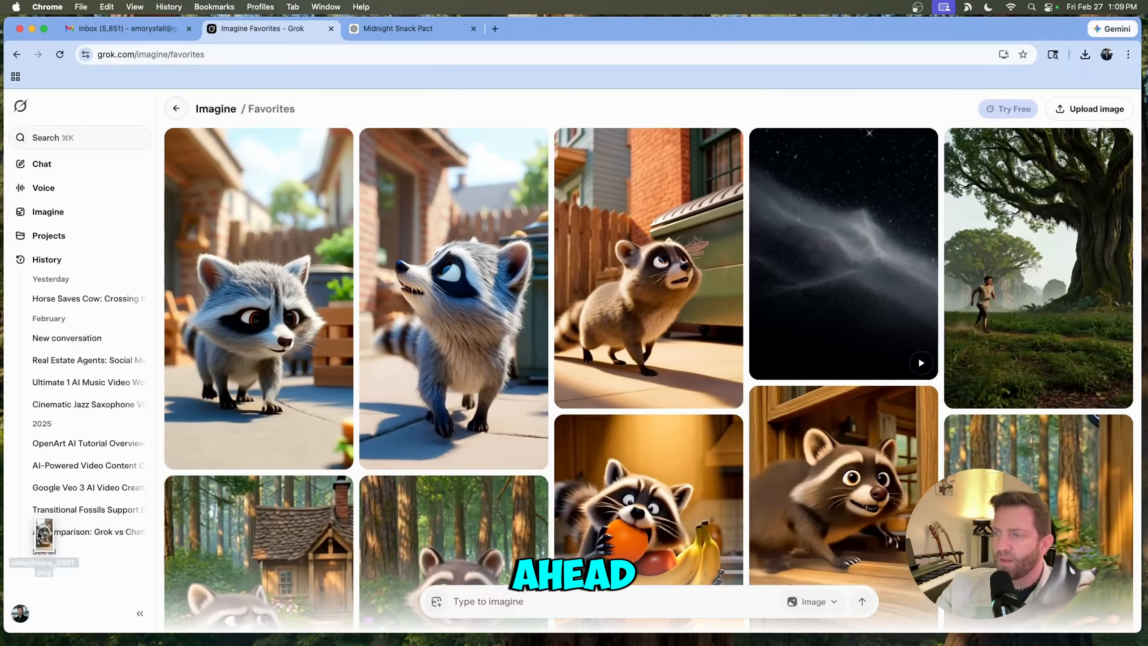
drag(43, 547, 518, 598)
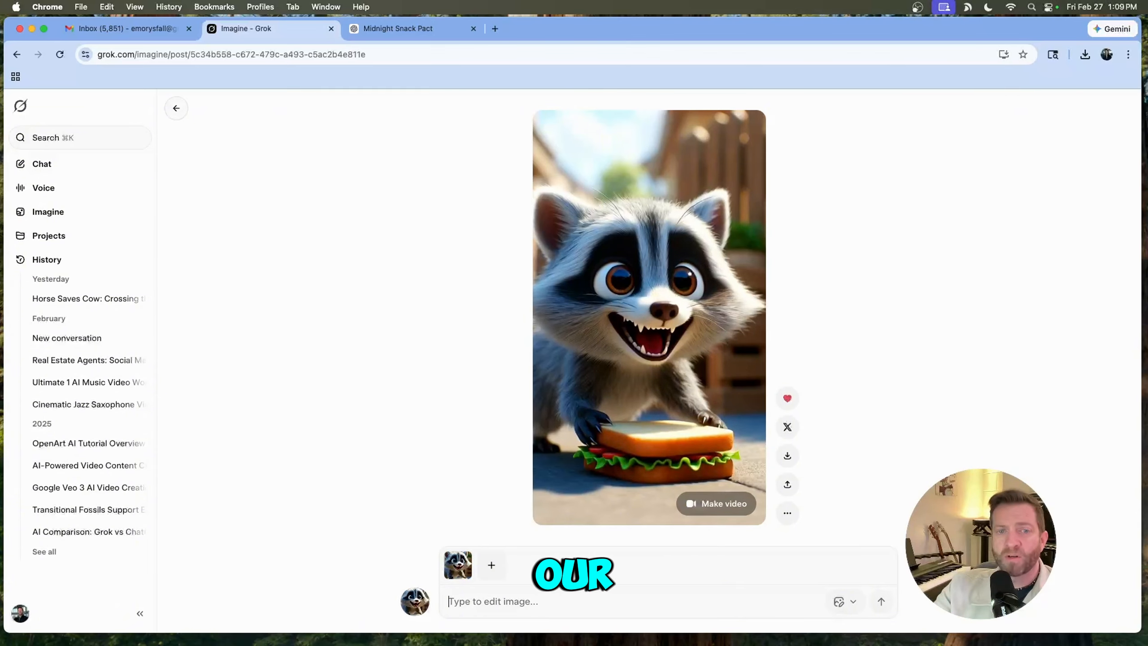
key(super+v)
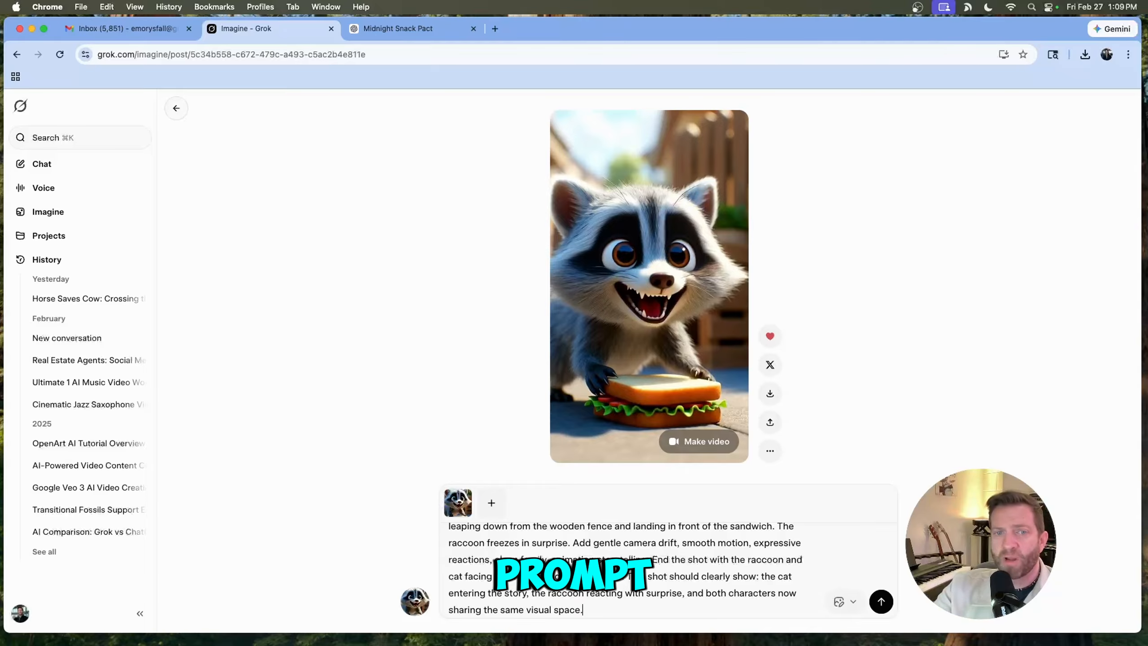
- Generate a video from the uploaded frame and cat prompt using the Make Video option
click(844, 601)
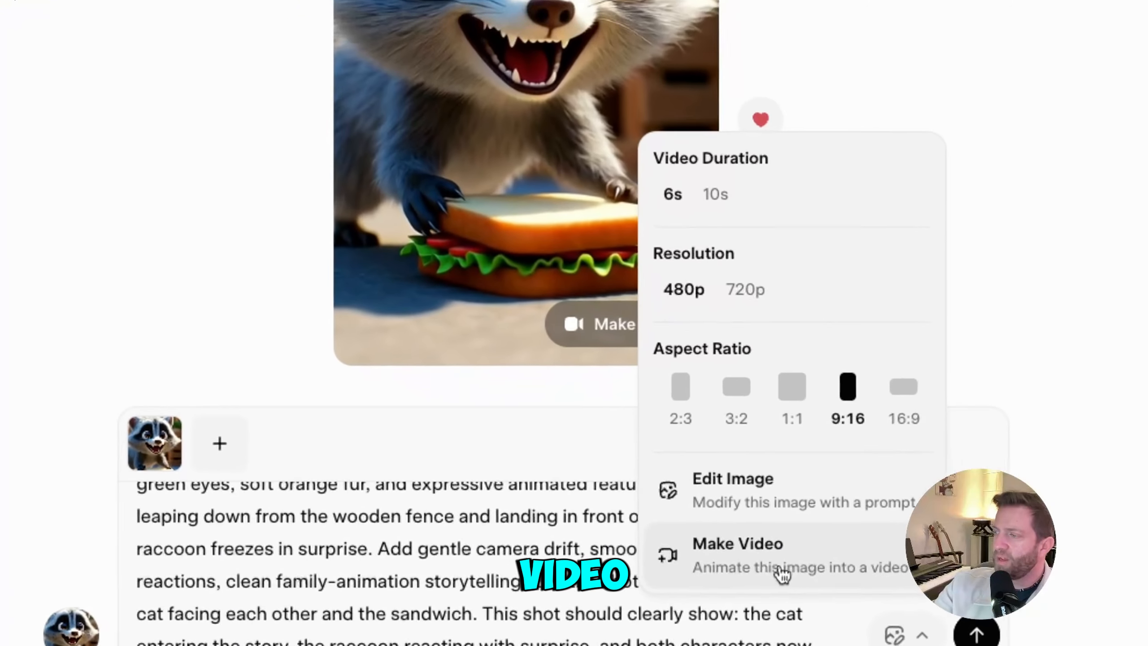
click(782, 570)
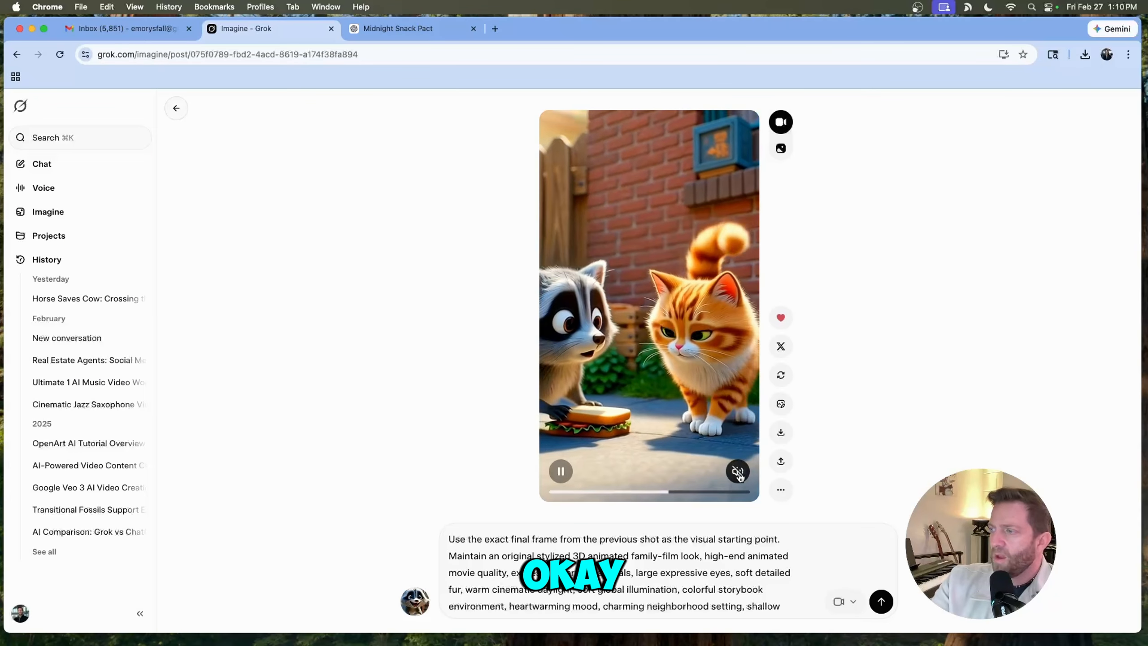
- Play the generated cat-and-raccoon clip with sound to review it
click(737, 471)
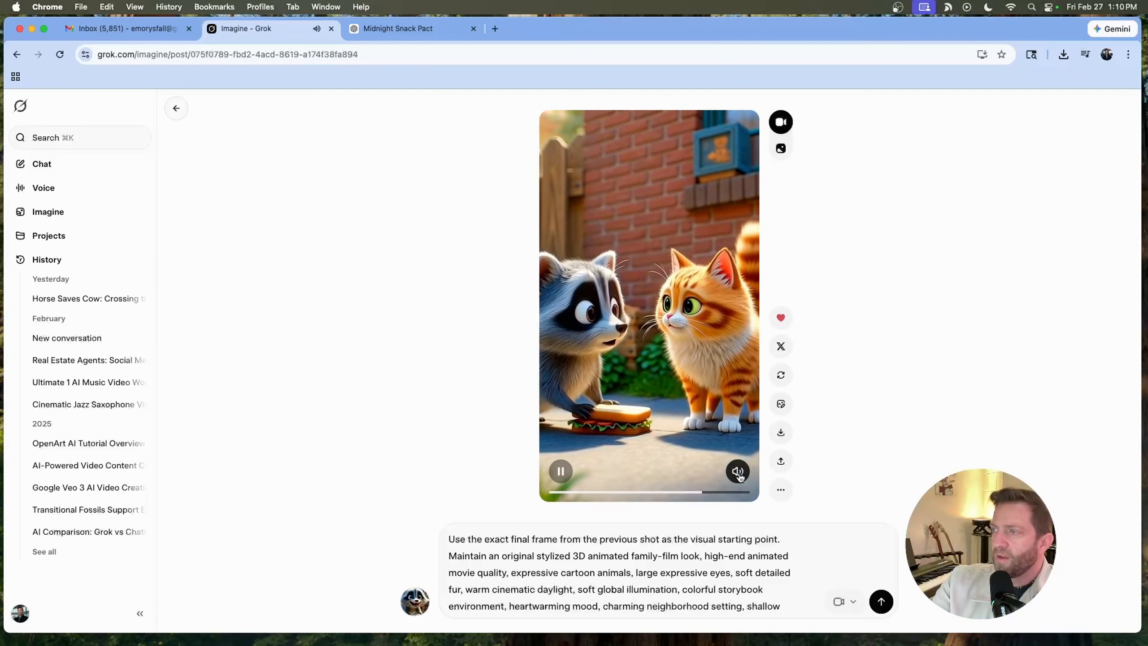
click(737, 472)
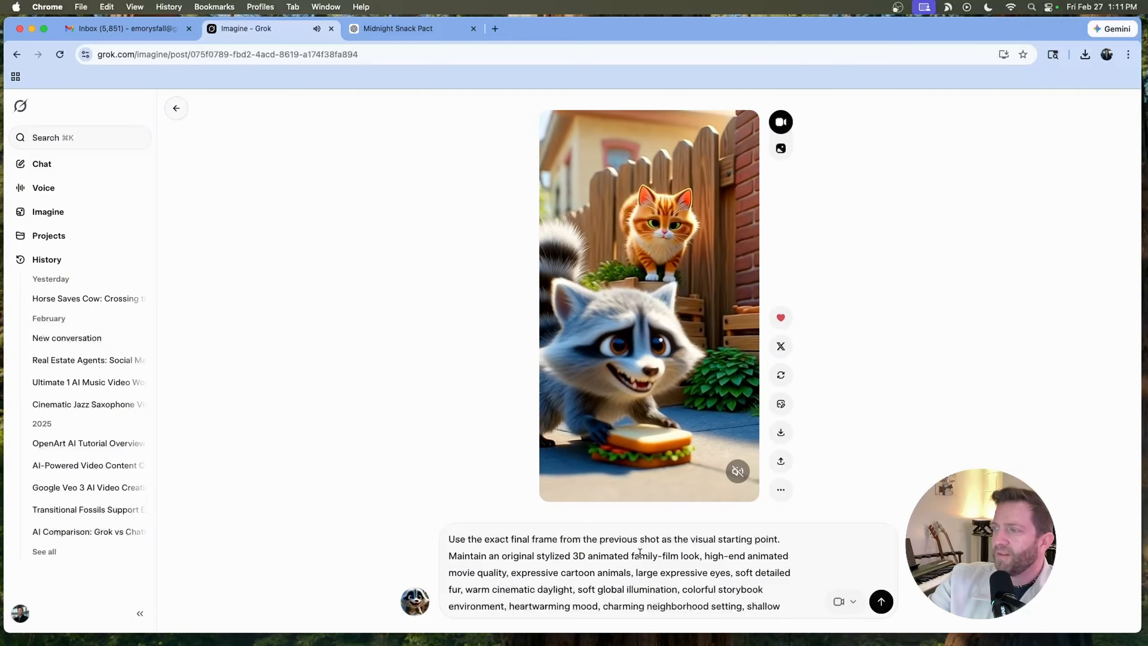
scroll(640, 553, down, 2)
scroll(640, 552, down, 3)
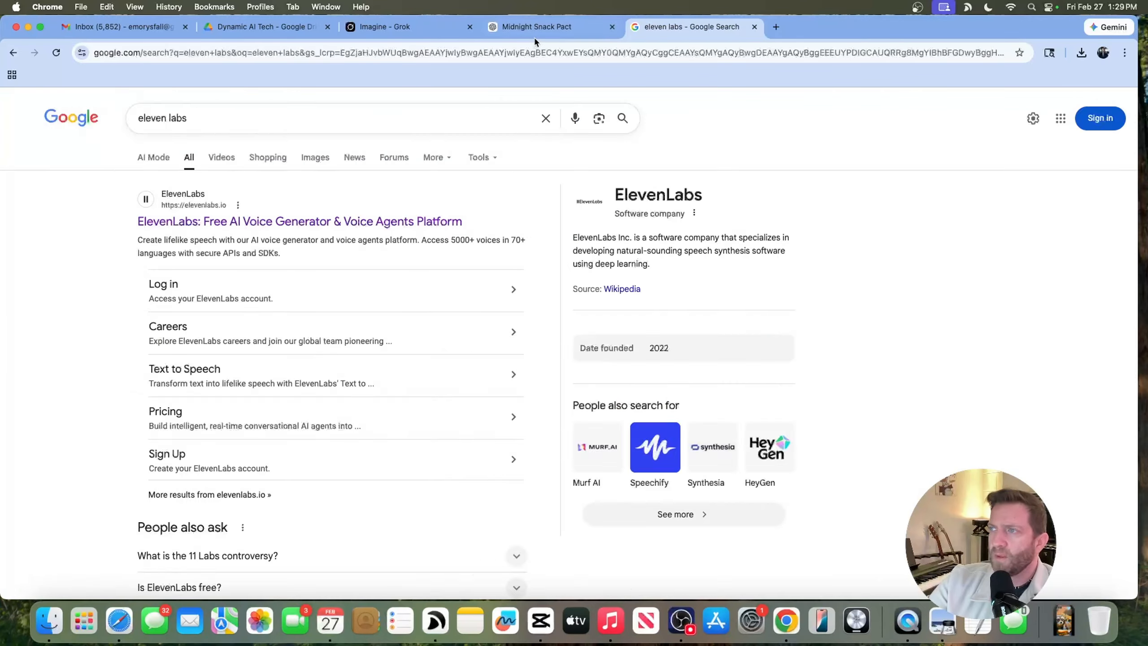
- Switch to the ChatGPT chat and read through the shot-by-shot narration script
click(536, 32)
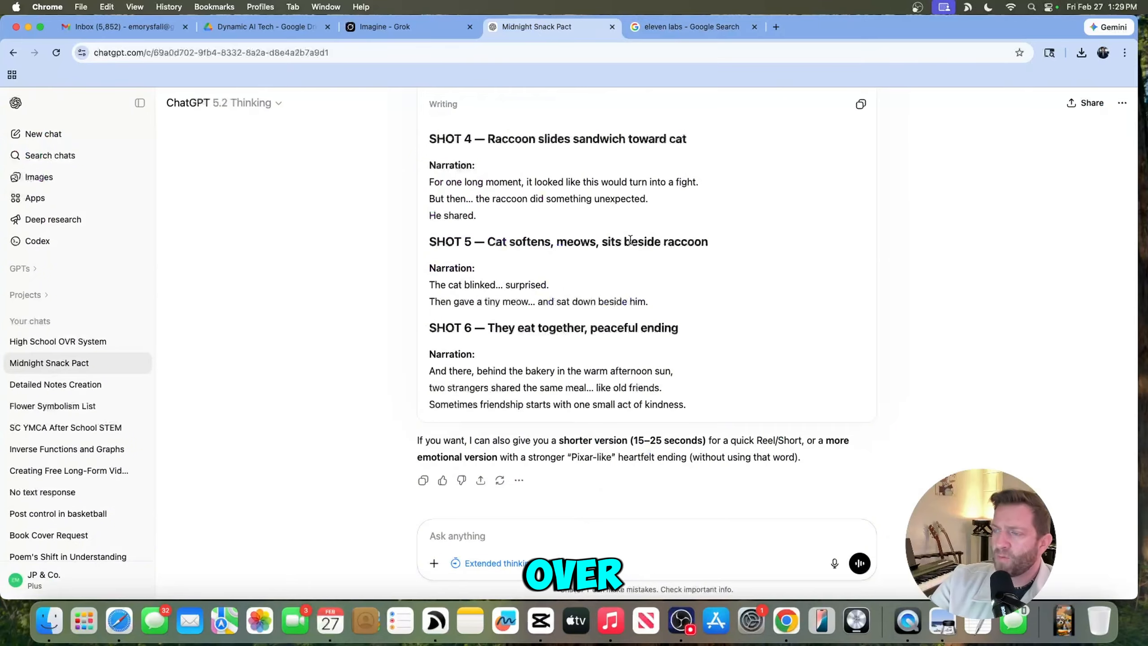
scroll(690, 294, up, 5)
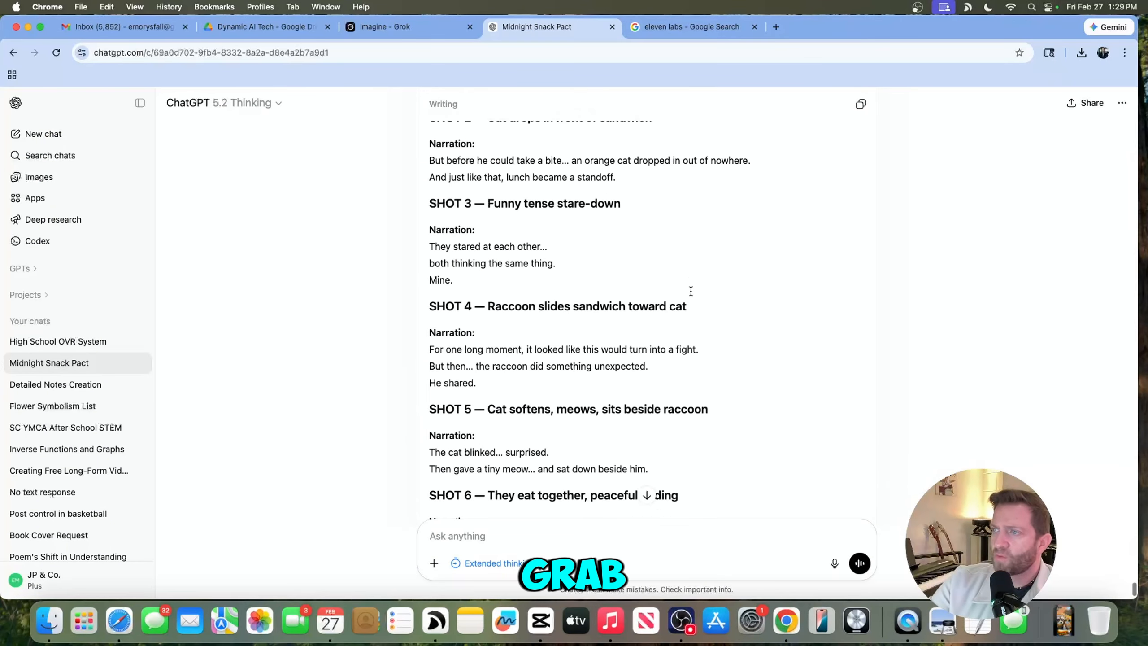
scroll(633, 384, down, 7)
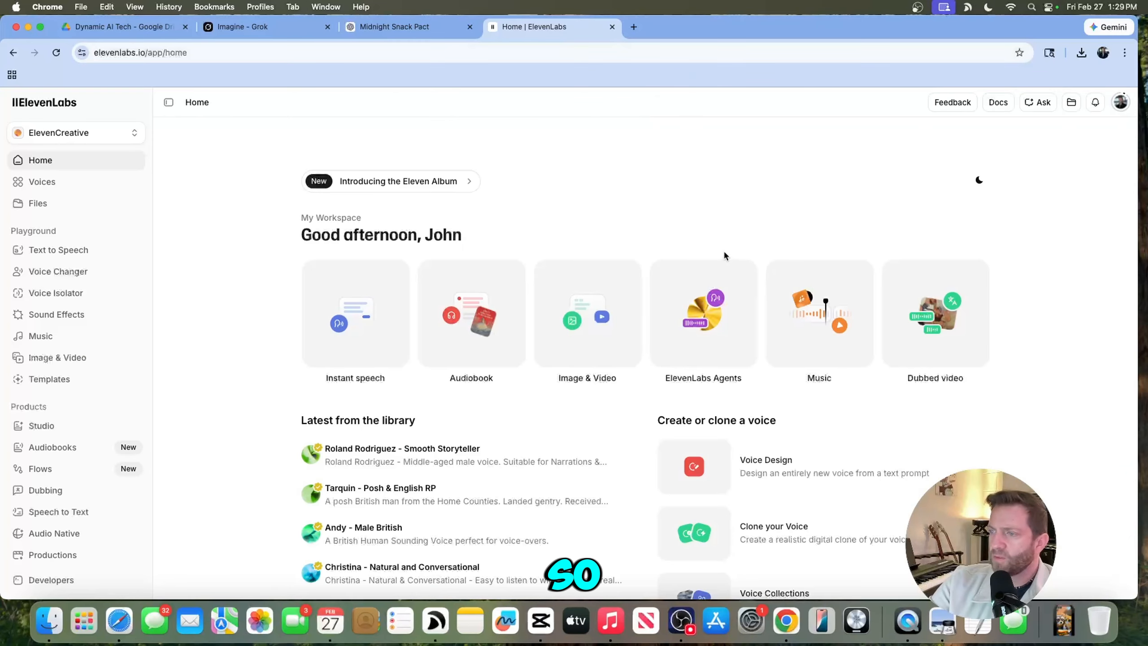
scroll(723, 251, down, 2)
scroll(722, 250, up, 2)
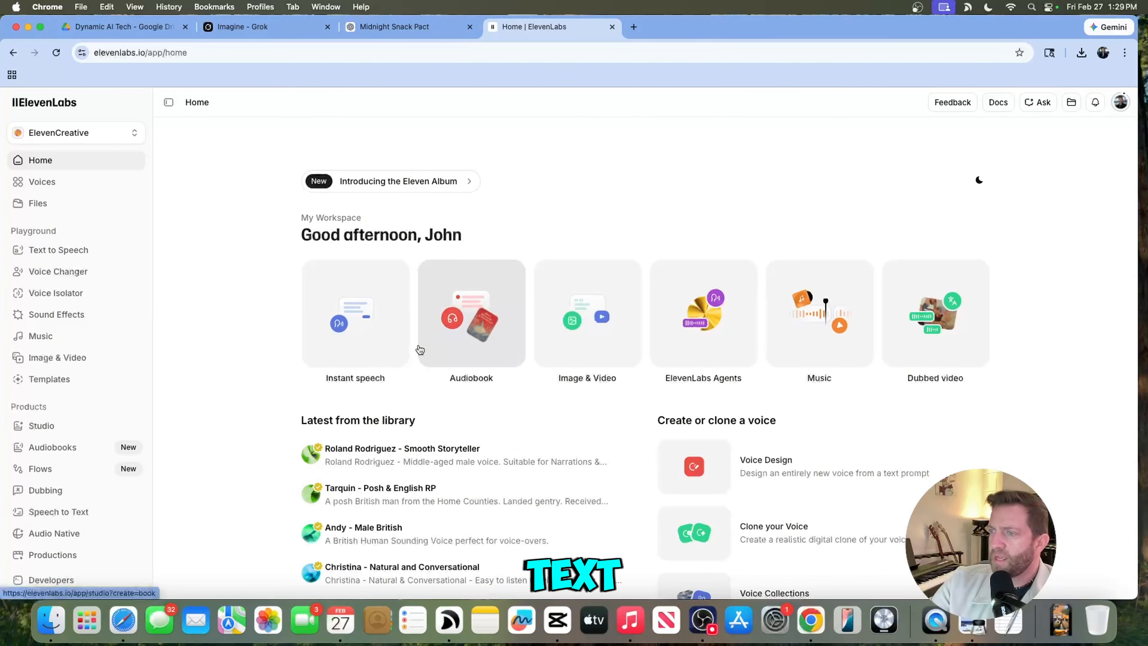
- Open Instant speech with the narration text and preview several voices from the voice library
click(369, 338)
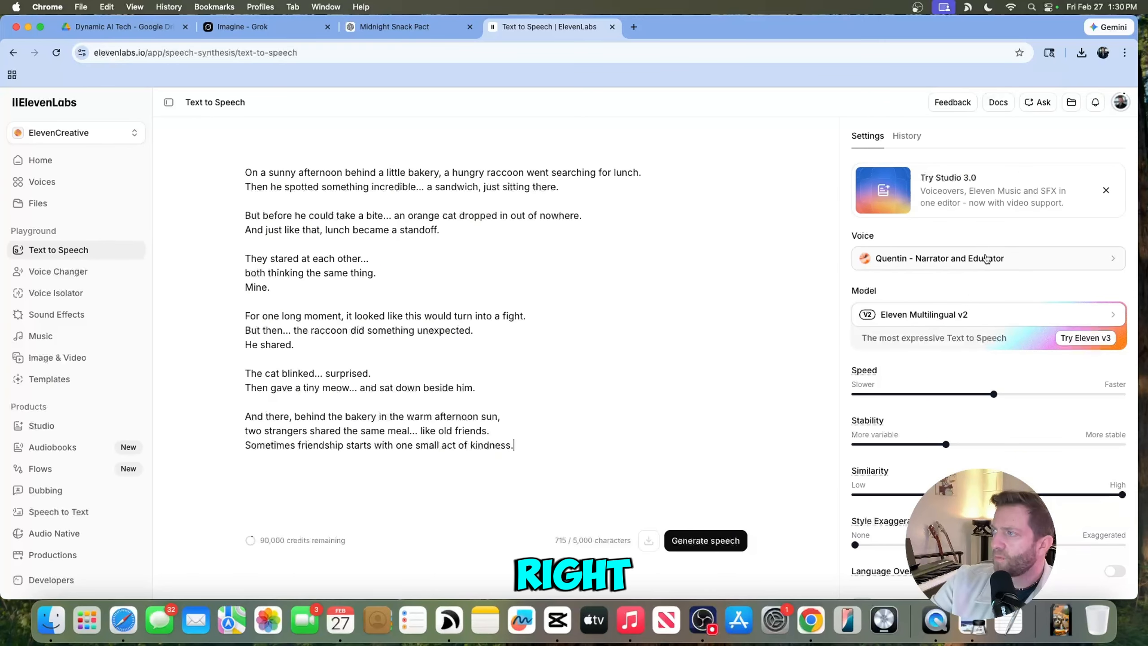
click(958, 260)
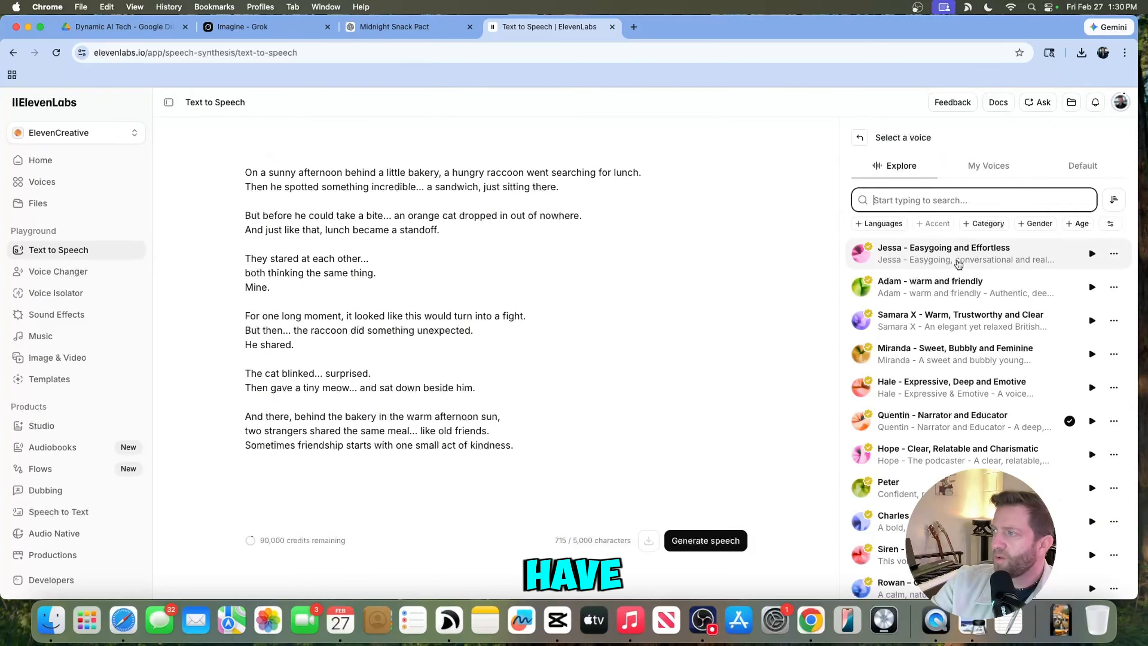
click(1093, 254)
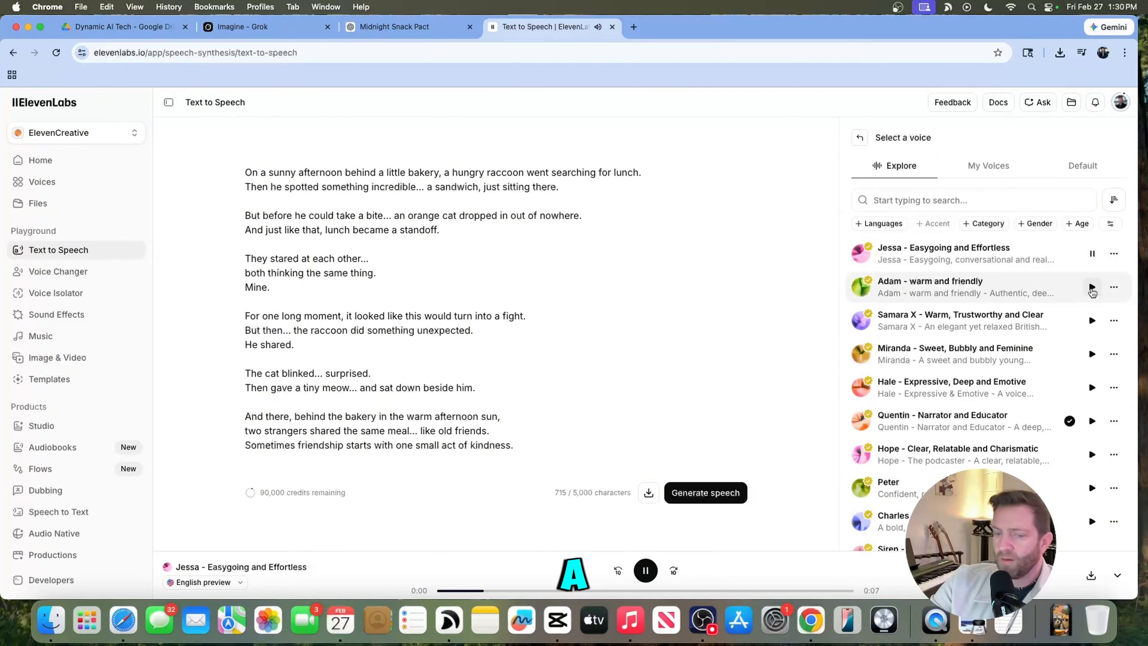
click(1092, 287)
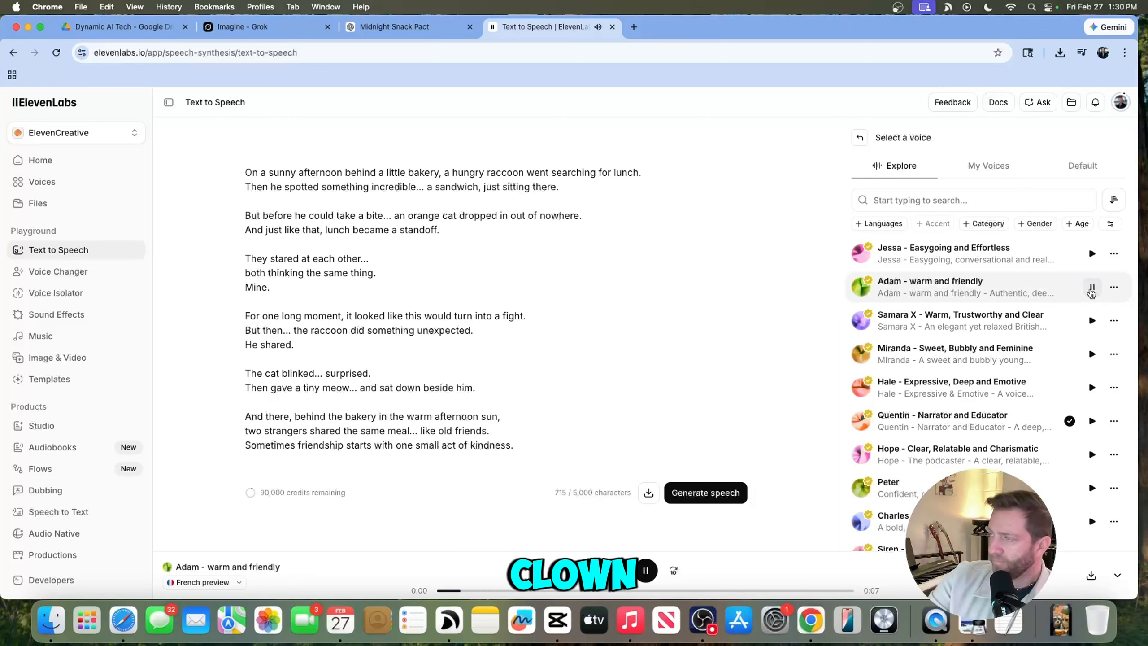
click(1092, 320)
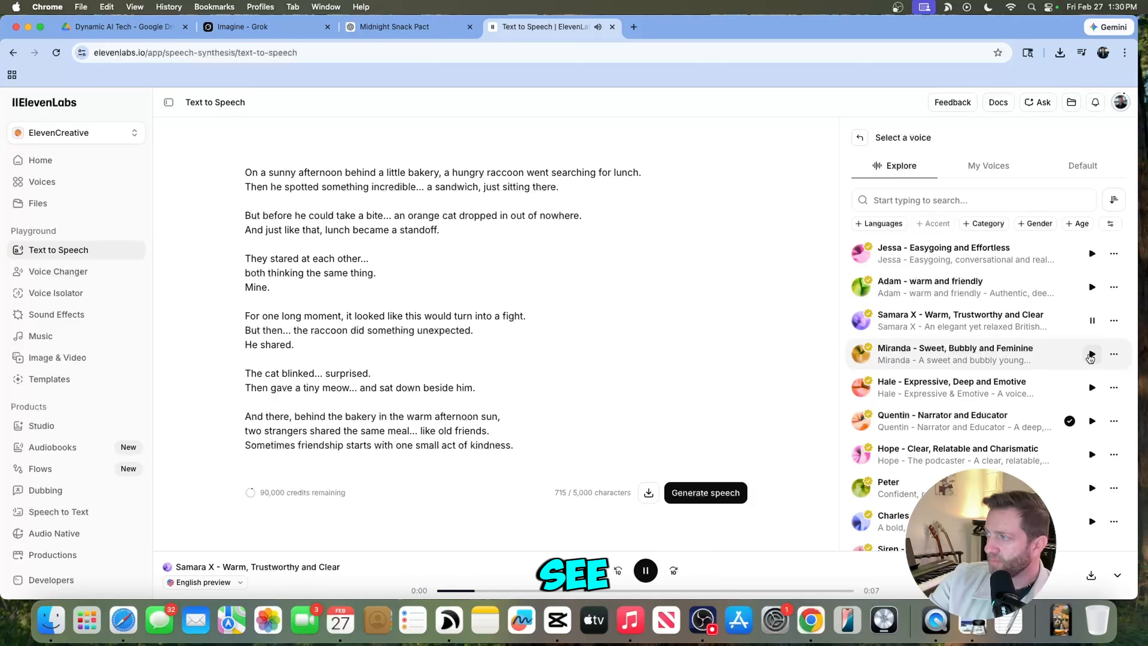
click(1092, 354)
click(1090, 387)
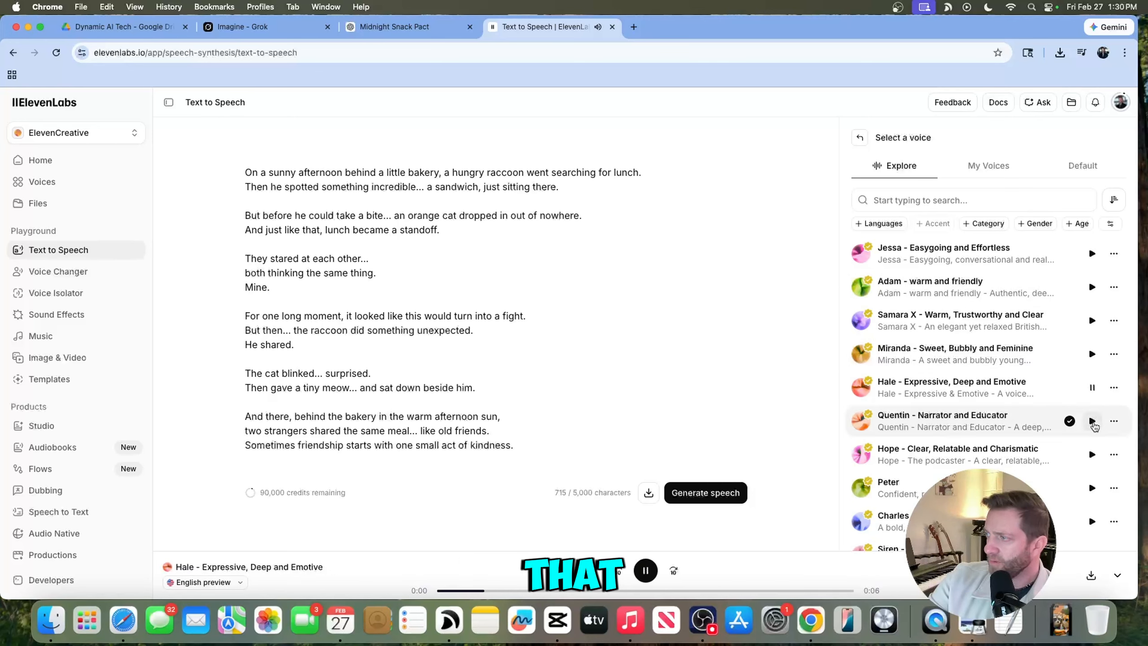
click(1092, 421)
click(1070, 422)
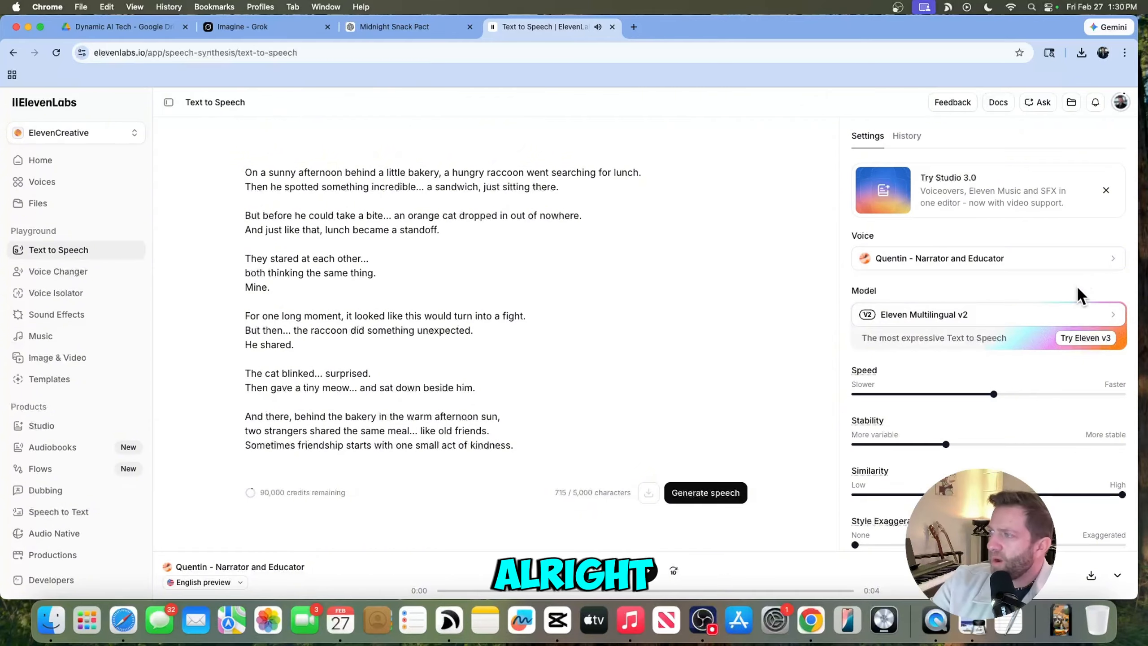
- Preview more voices in the library and choose Miranda - Sweet, Bubbly and Feminine as the voice
click(1111, 263)
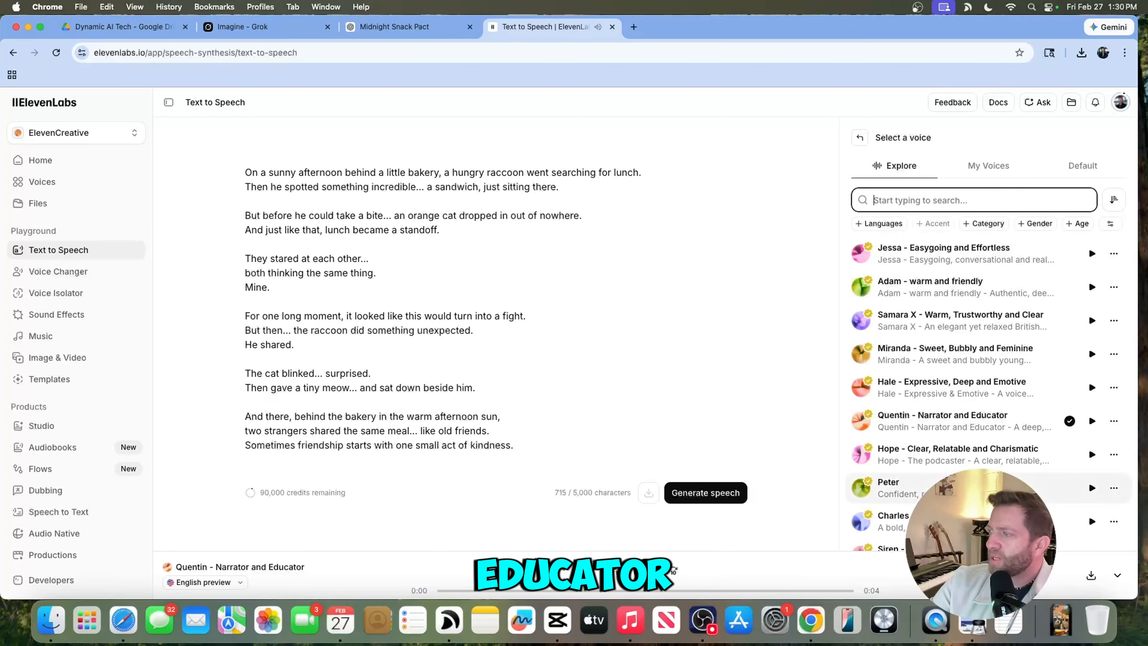
click(1099, 490)
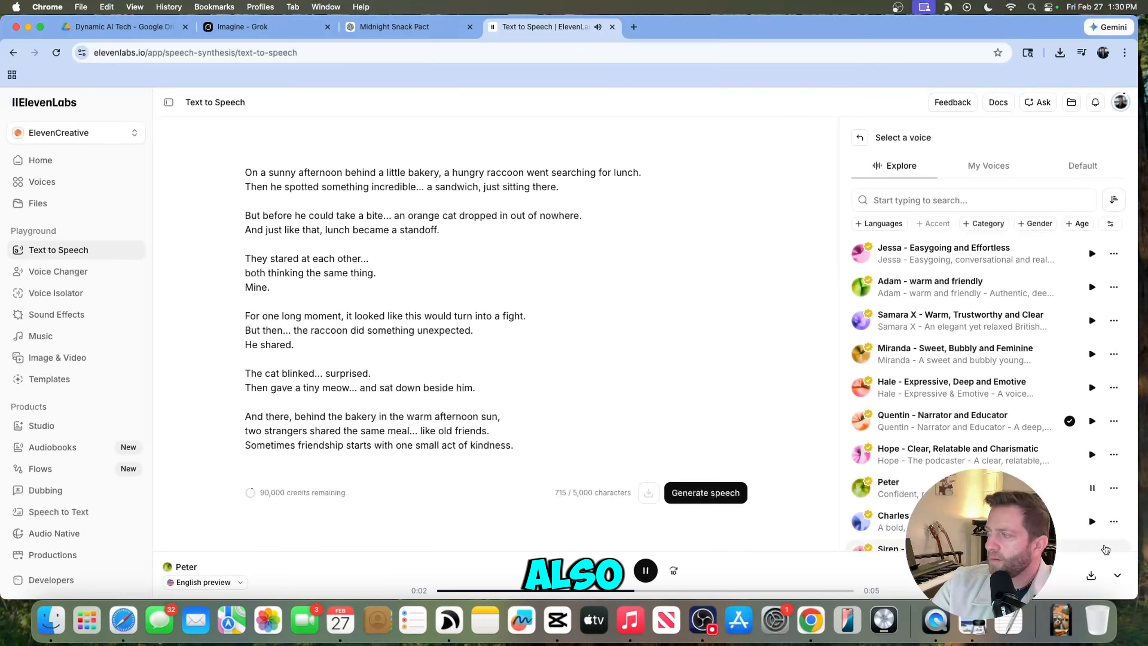
click(1088, 541)
scroll(1076, 514, down, 4)
click(1091, 446)
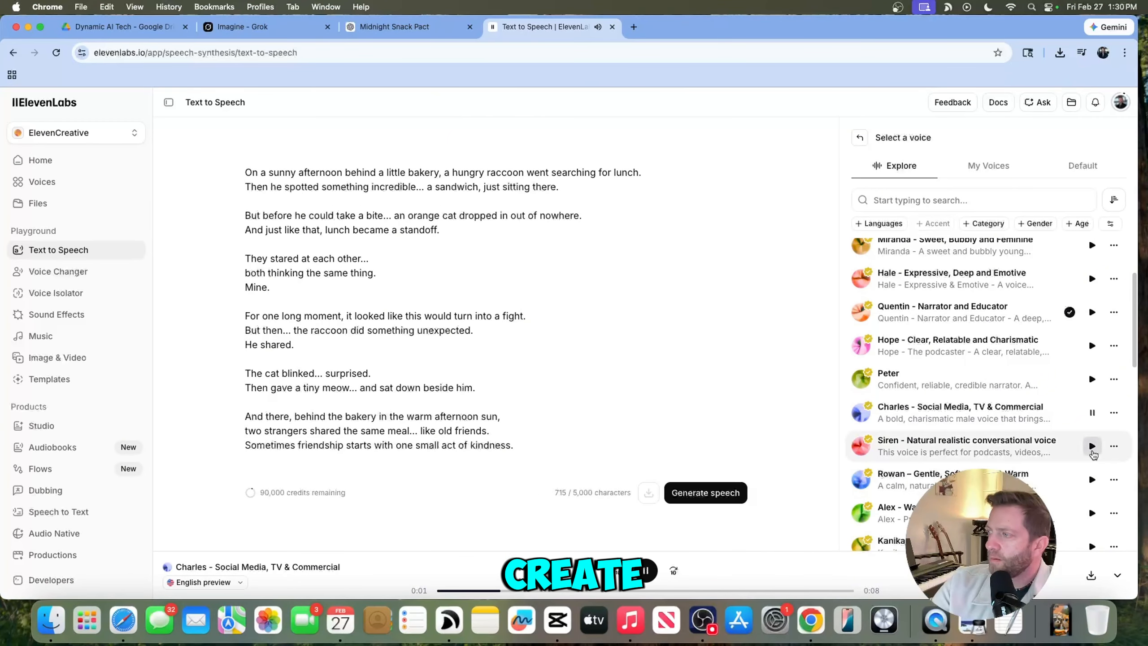
click(1092, 480)
click(1092, 513)
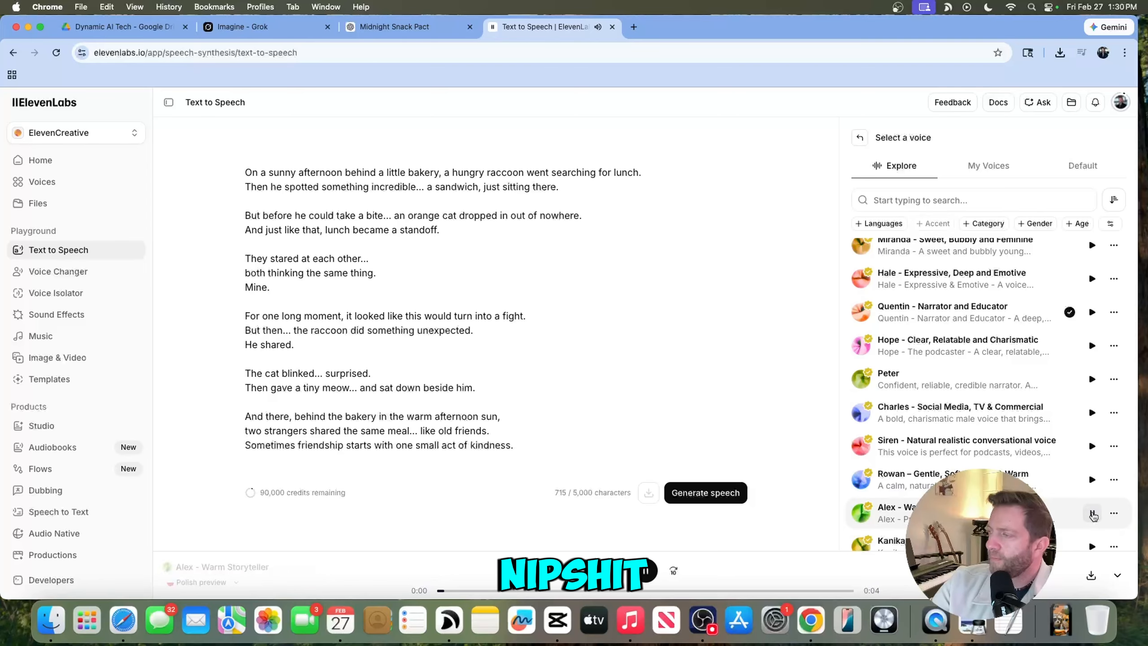
scroll(1090, 507, down, 2)
click(1090, 507)
scroll(1091, 502, down, 5)
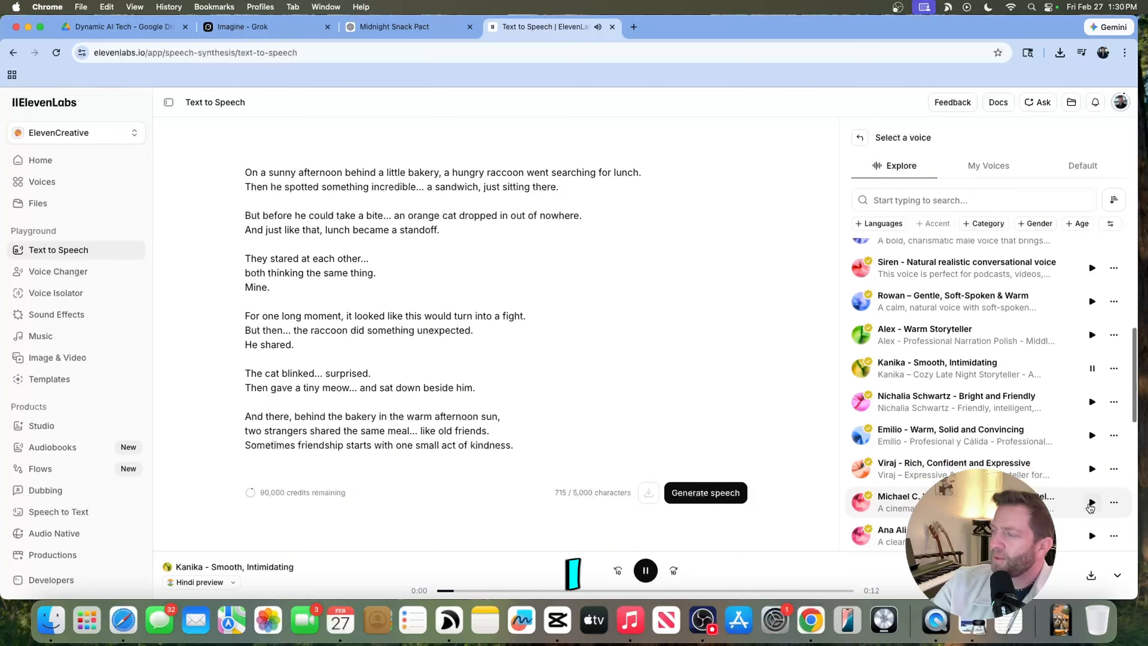
click(1093, 470)
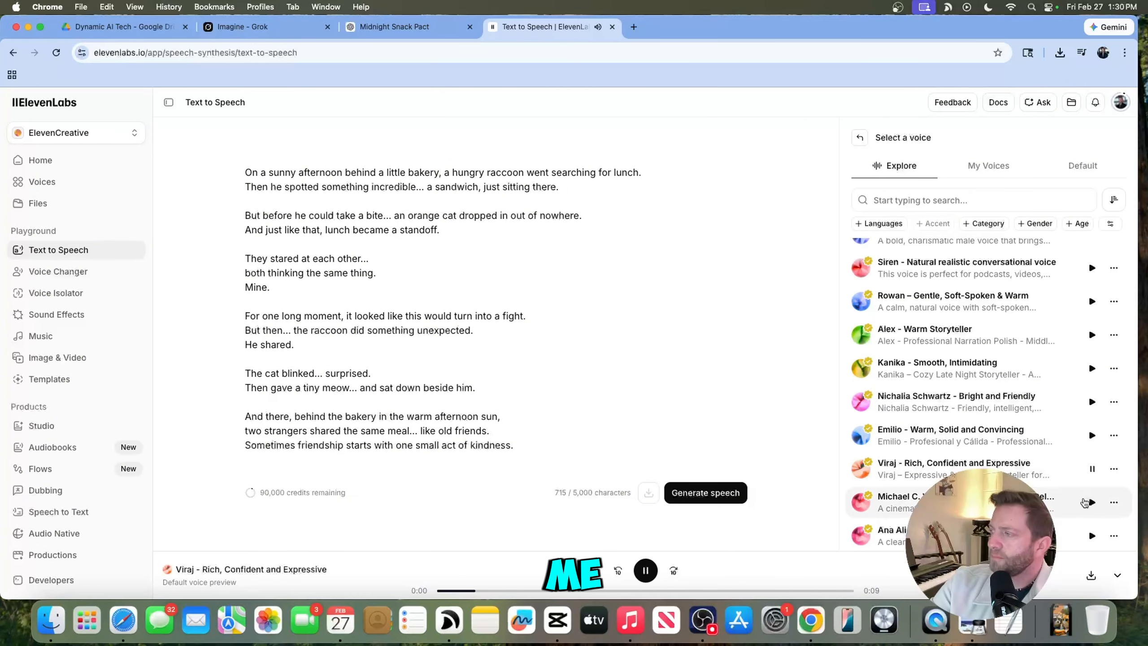
click(1091, 502)
click(1092, 536)
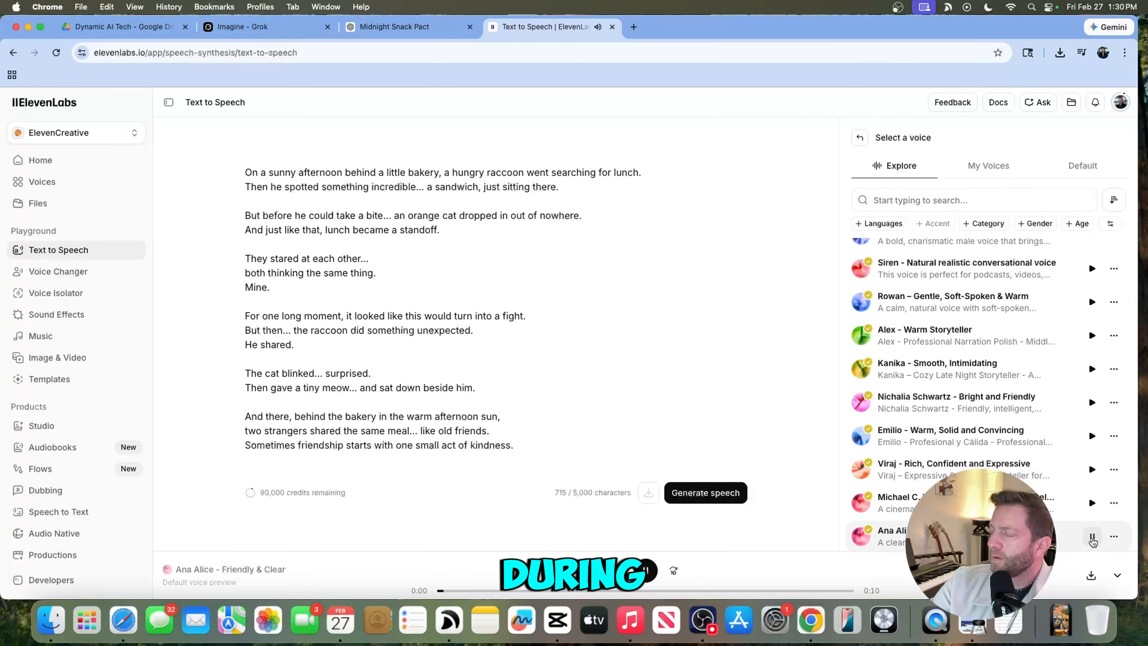
scroll(1045, 479, up, 6)
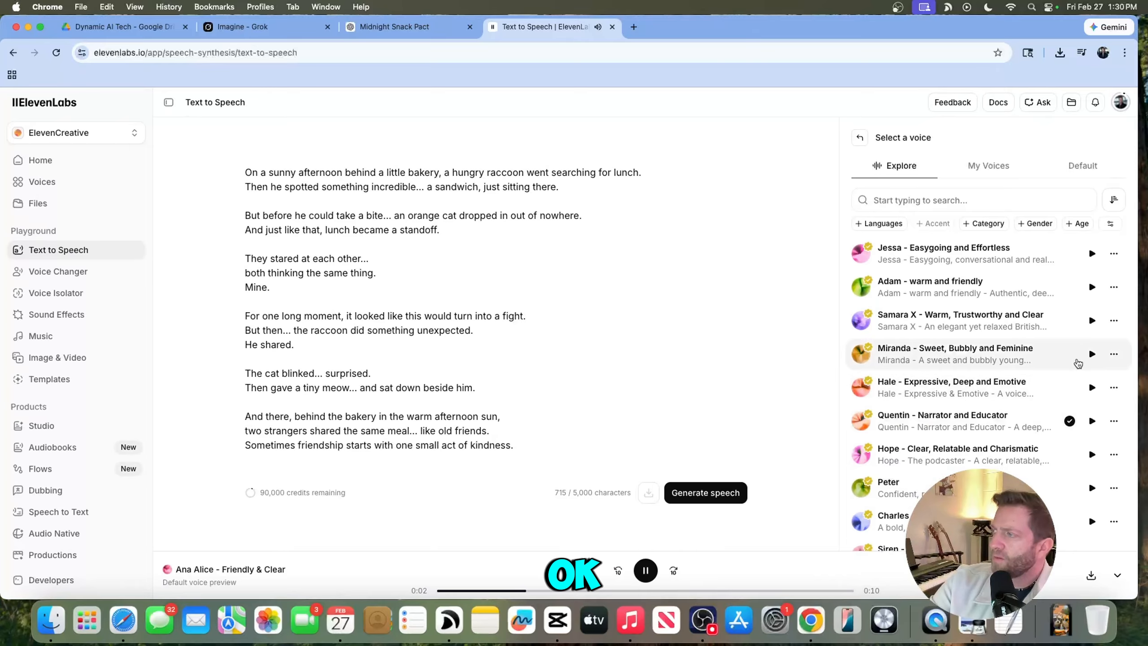
click(1092, 354)
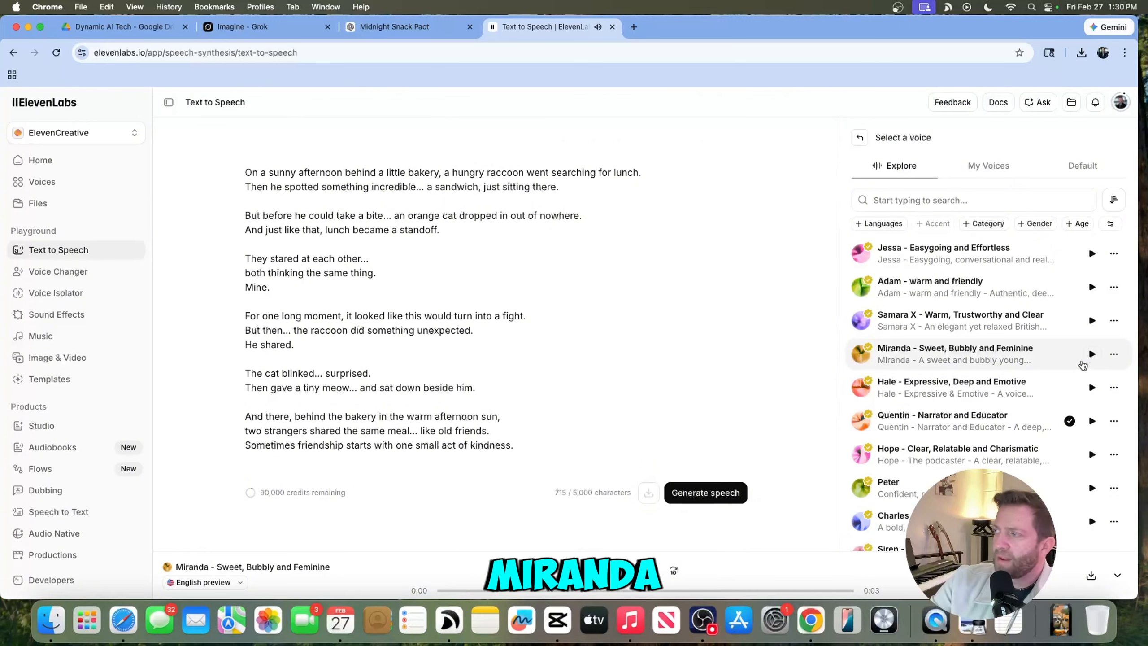
click(888, 354)
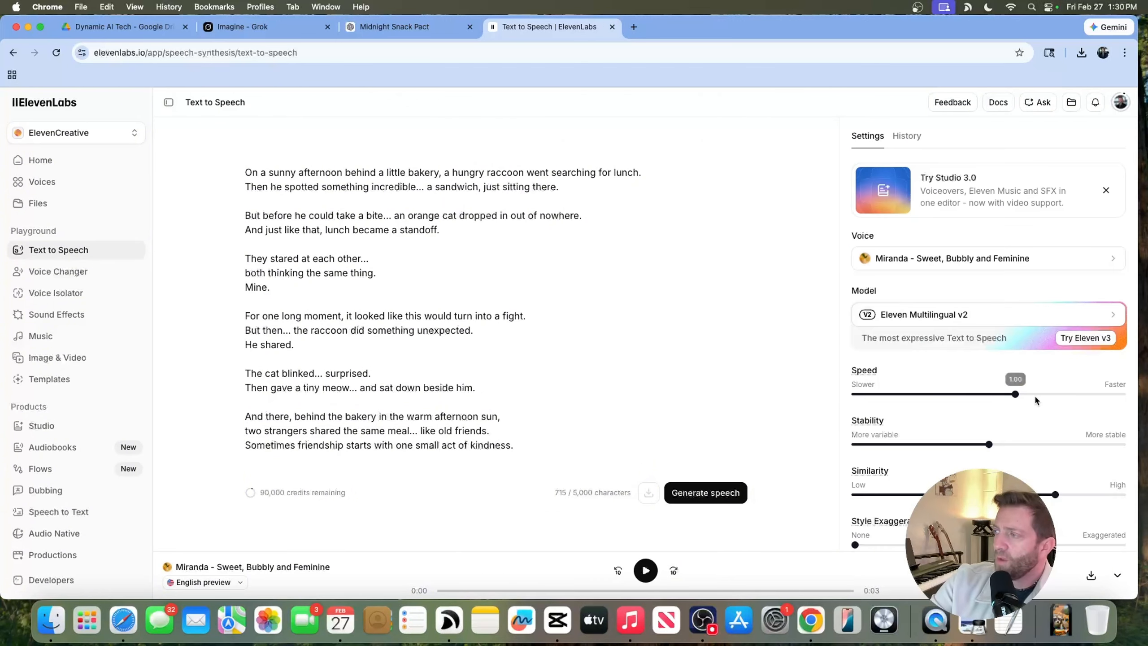
- Generate the narration speech and play it back
click(703, 493)
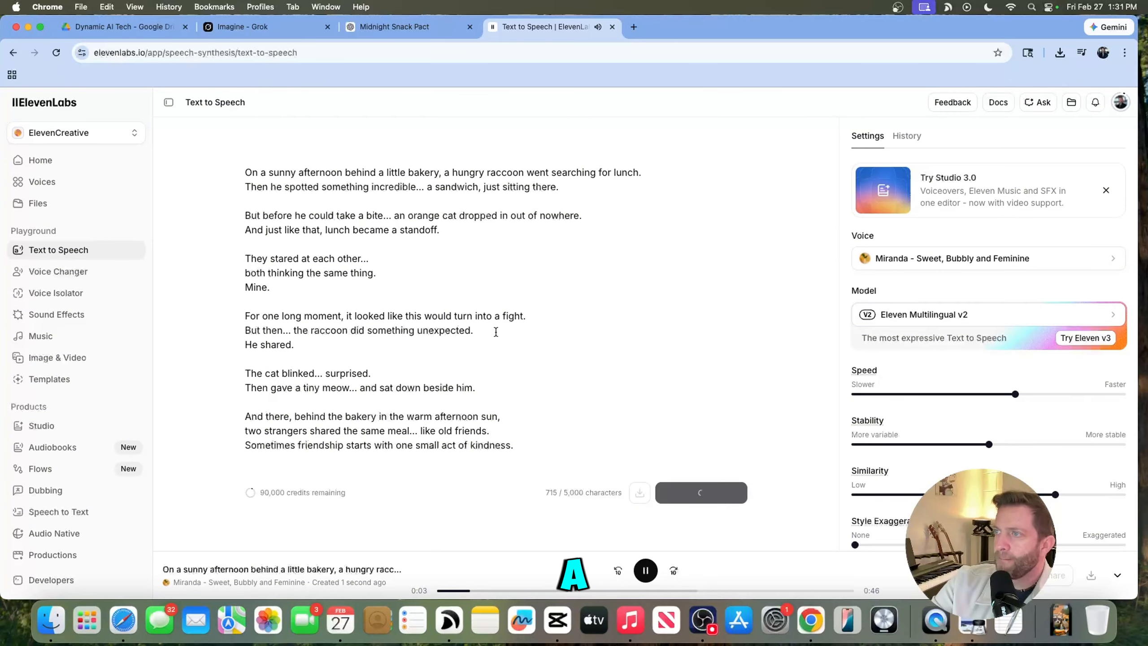
click(645, 570)
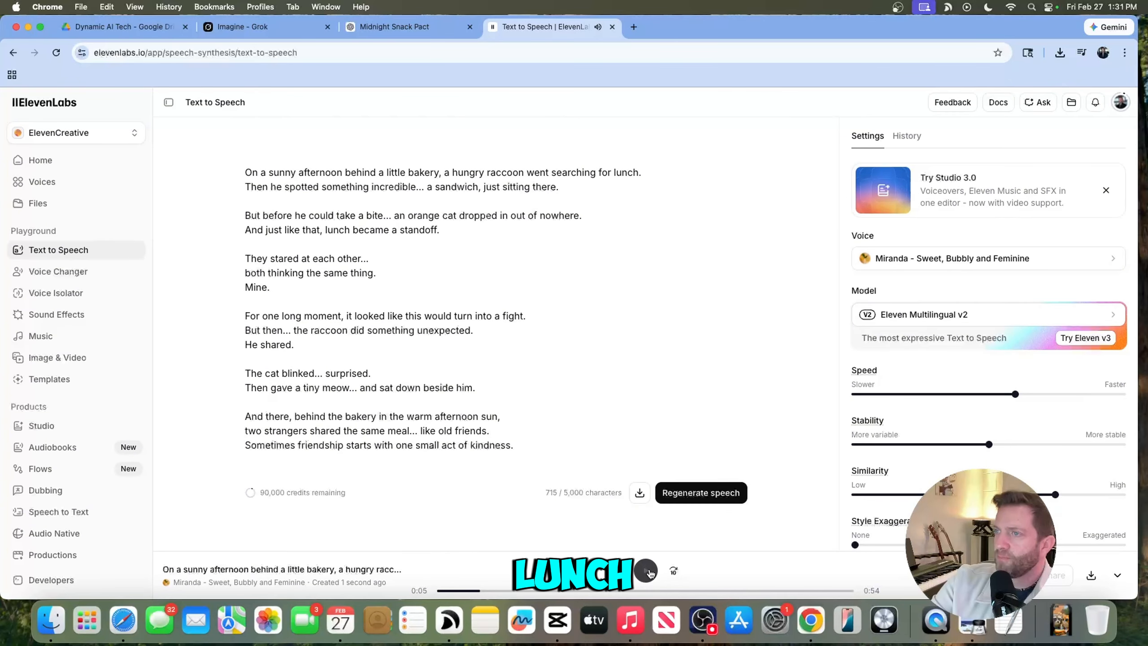
mouse_move(1008, 396)
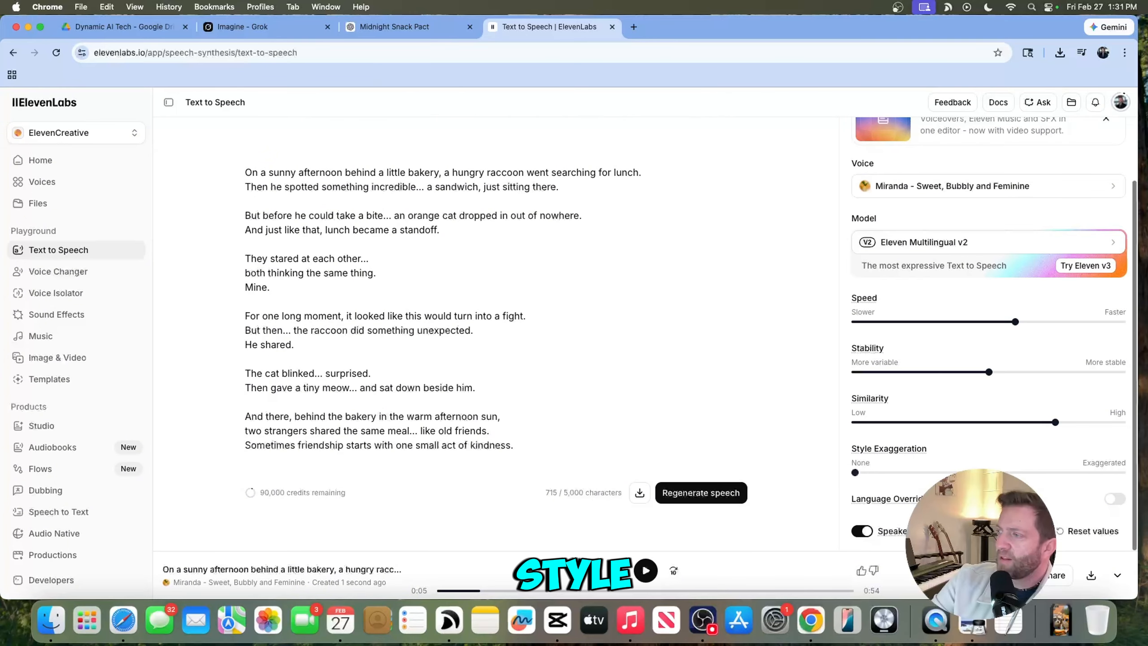
scroll(959, 441, down, 1)
scroll(975, 435, up, 1)
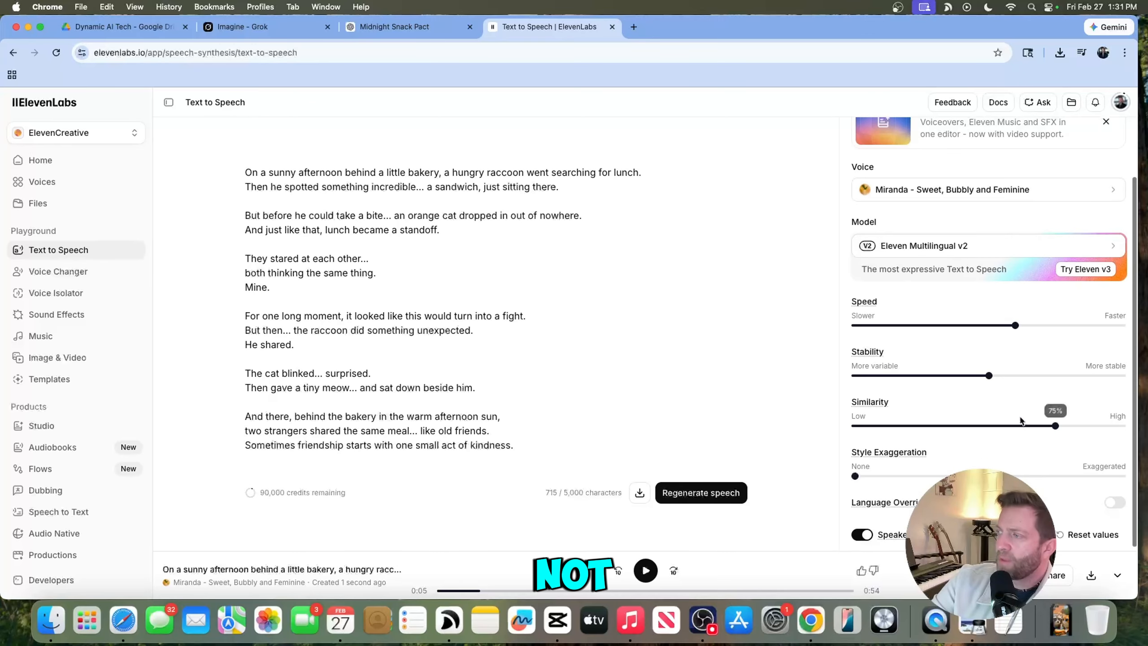
mouse_move(1057, 426)
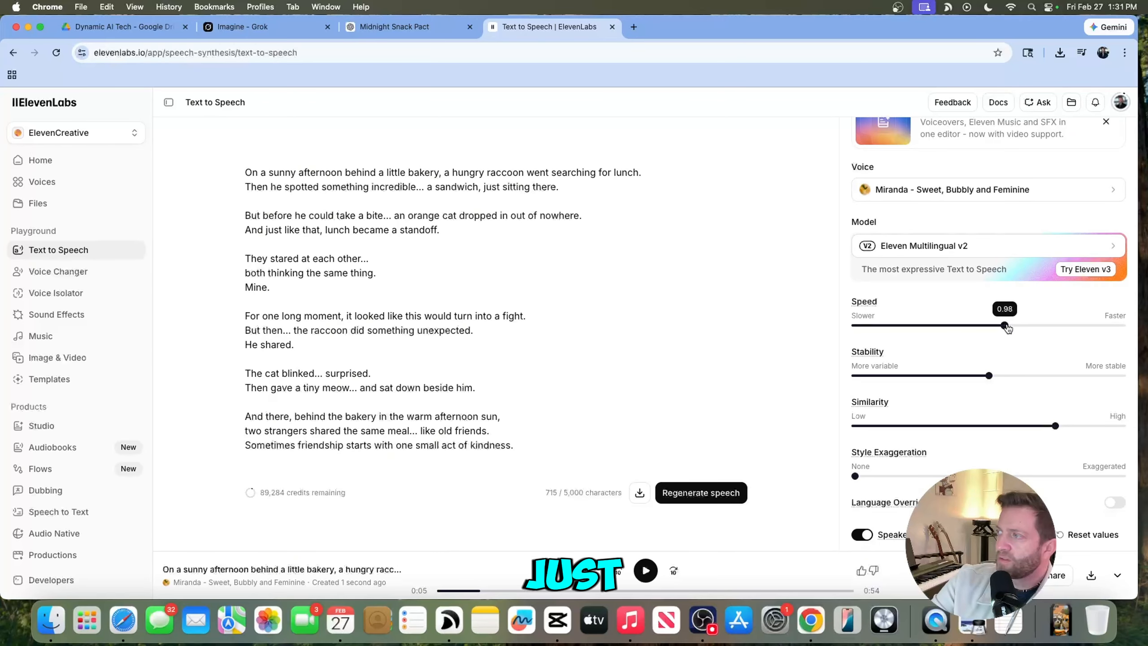
- Lower the speech speed slightly and download the generated narration audio
click(993, 326)
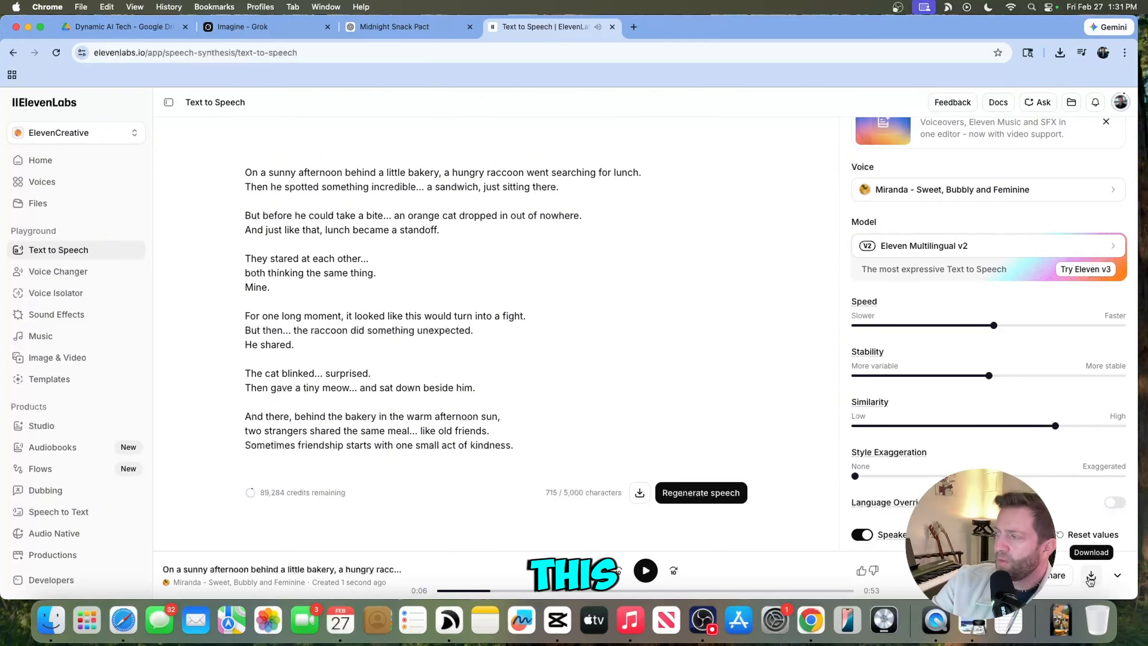
click(1090, 577)
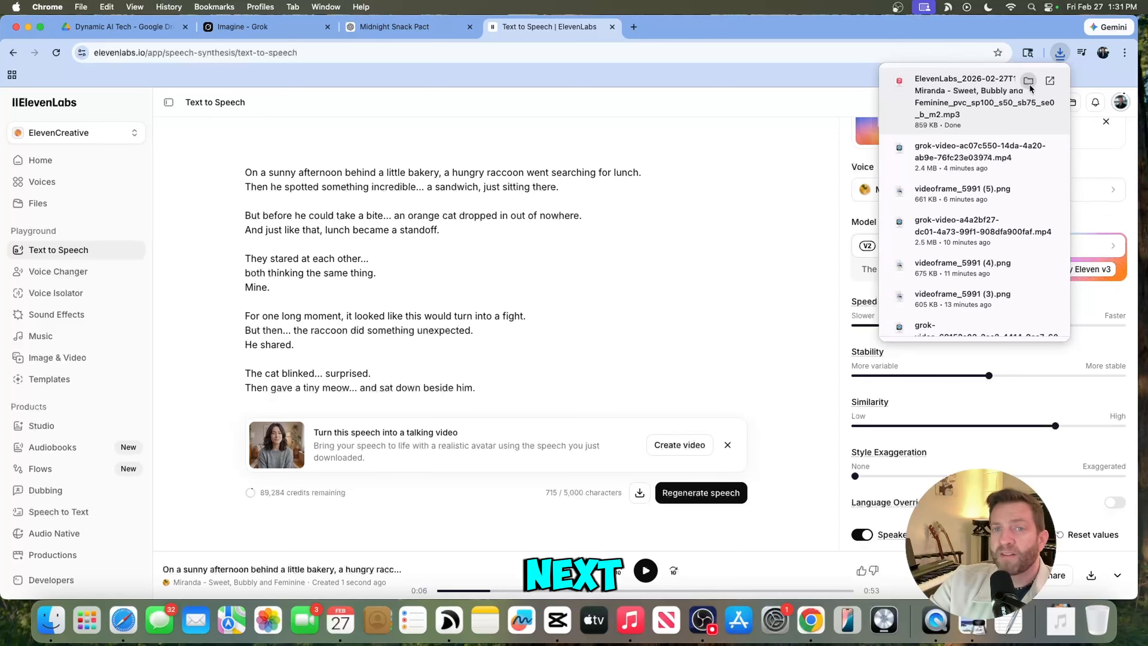
- Open a new browser tab and go to Suno
click(634, 27)
click(634, 27)
text(suno.)
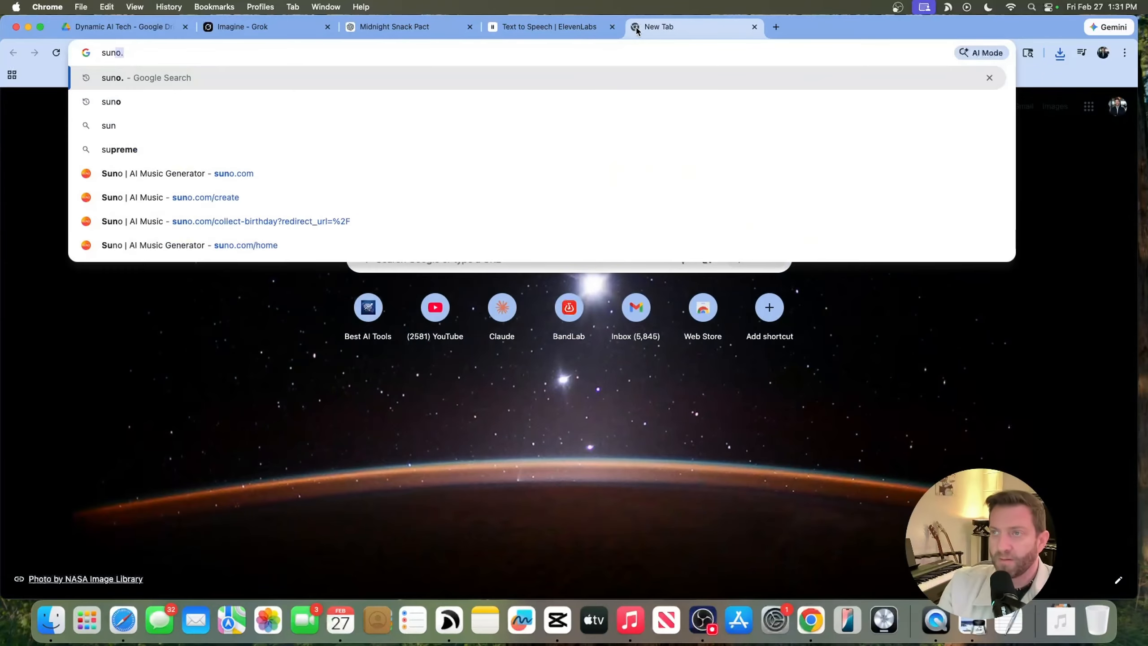
key(Return)
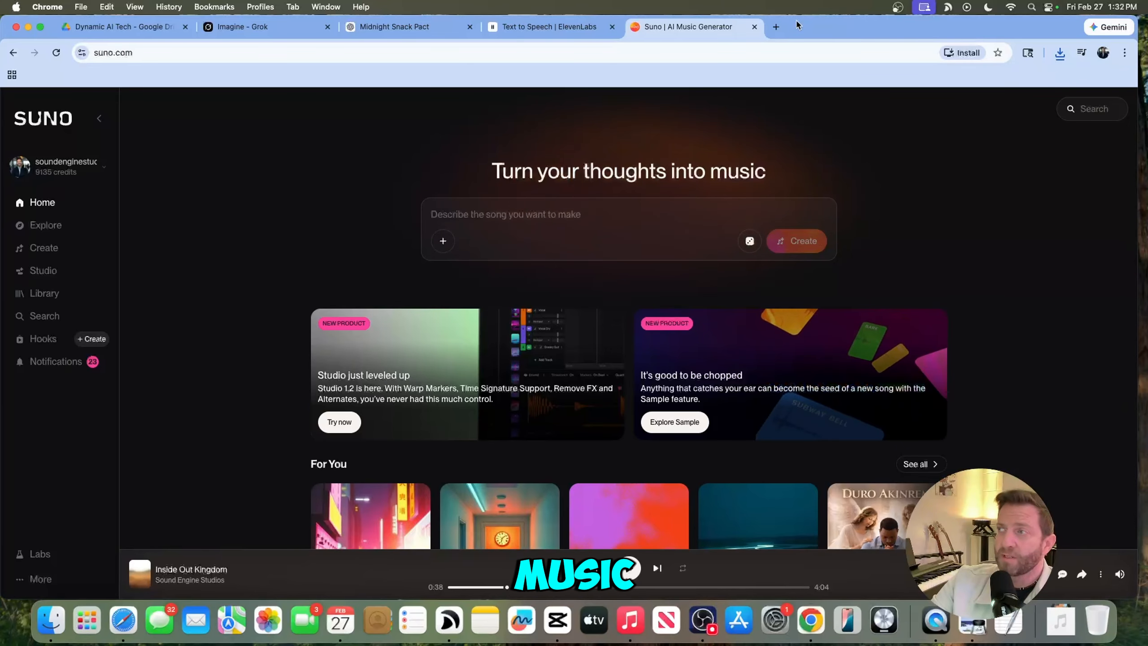
- Generate an instrumental Suno song in Simple mode described as "kids songs warm and friendly for a story about a. raccoon"
mouse_move(812, 29)
mouse_down()
mouse_move(846, 36)
mouse_move(815, 34)
mouse_up()
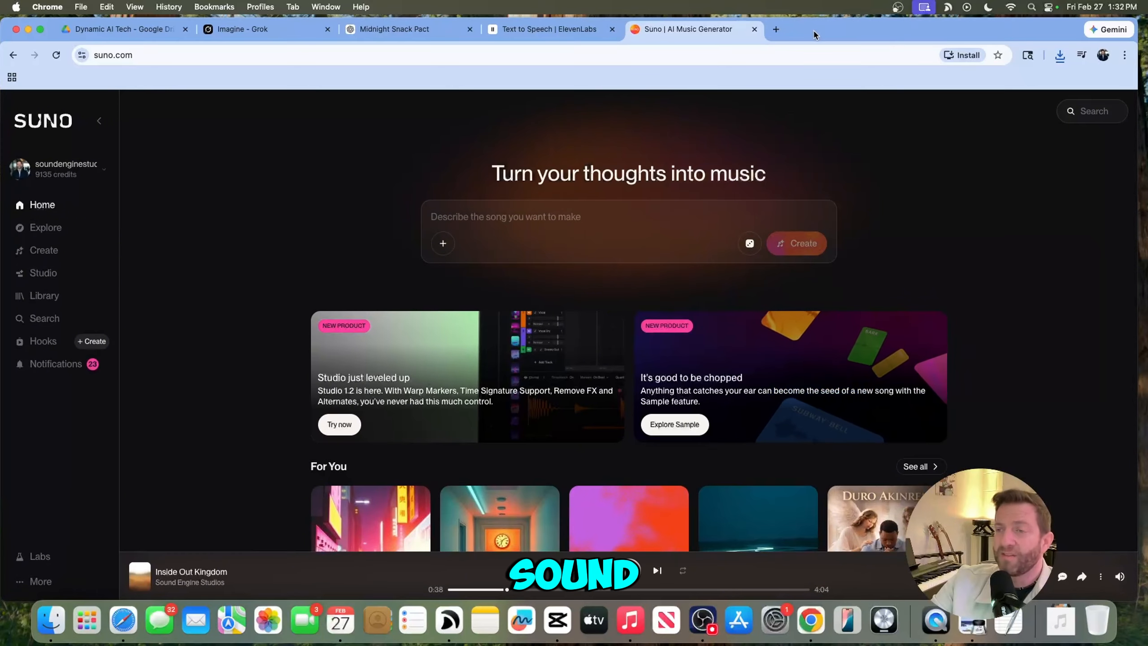
click(52, 252)
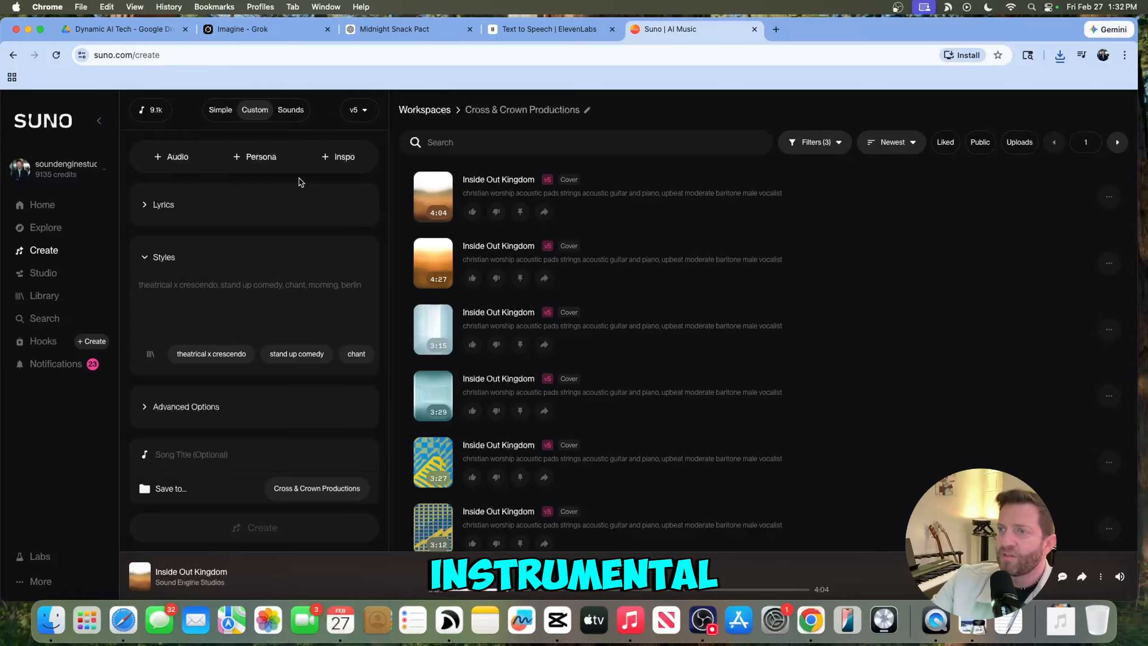
click(221, 110)
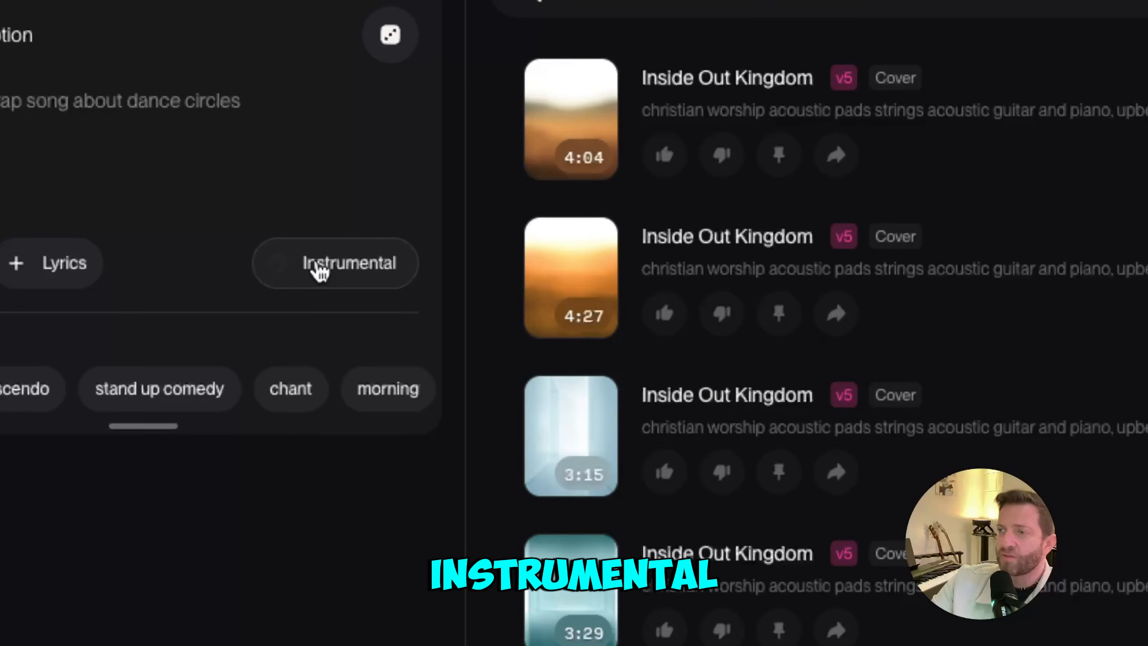
click(329, 260)
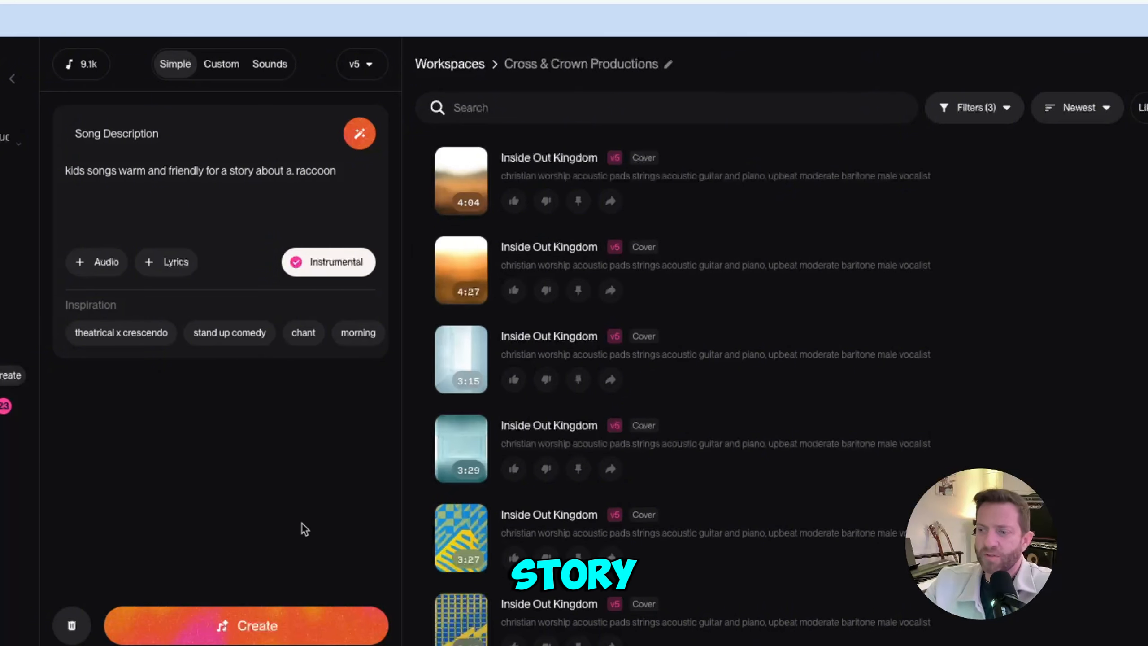
click(287, 625)
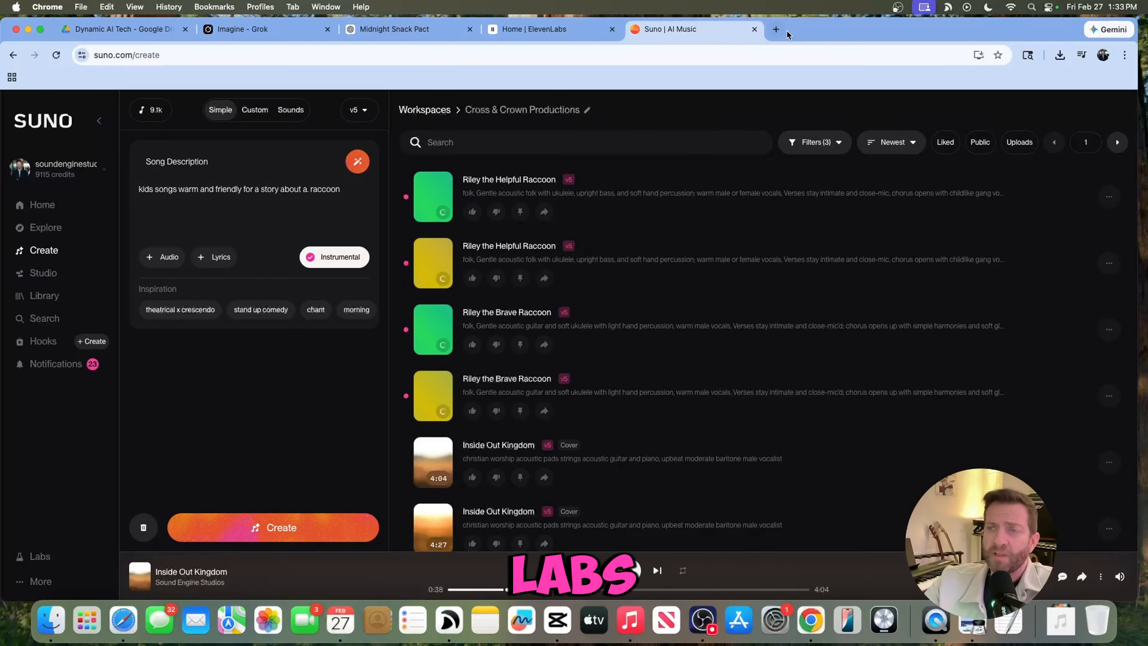
- Open ElevenLabs Sound Effects, generate "a suburban neighborhood" ambience and preview the first and fourth variations
click(539, 32)
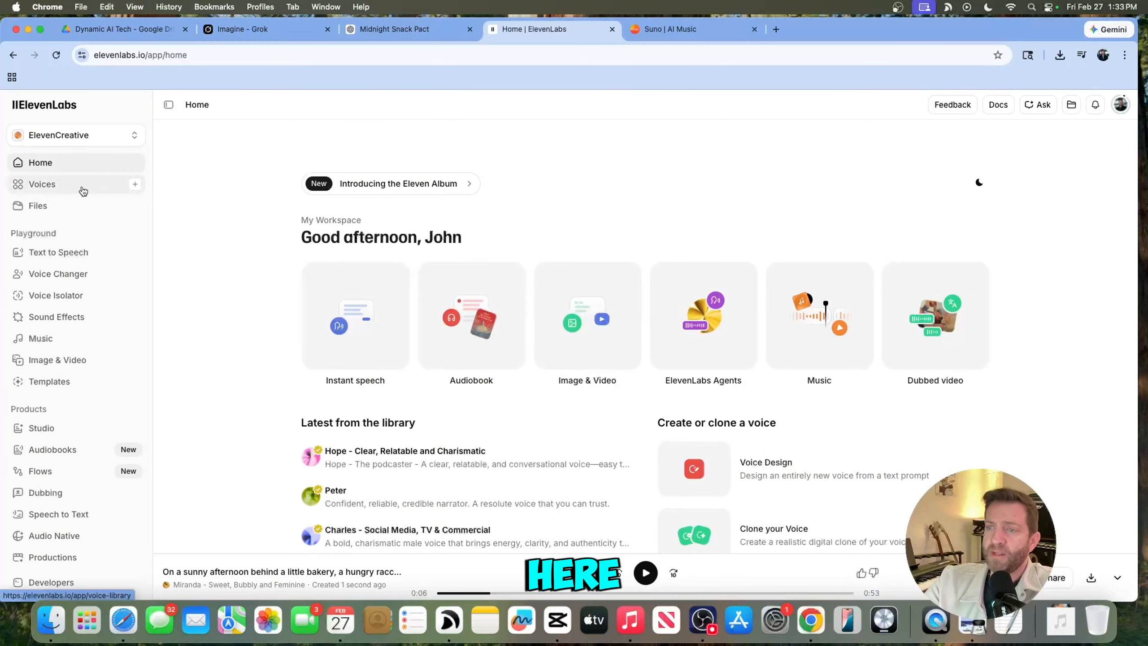
scroll(95, 231, up, 5)
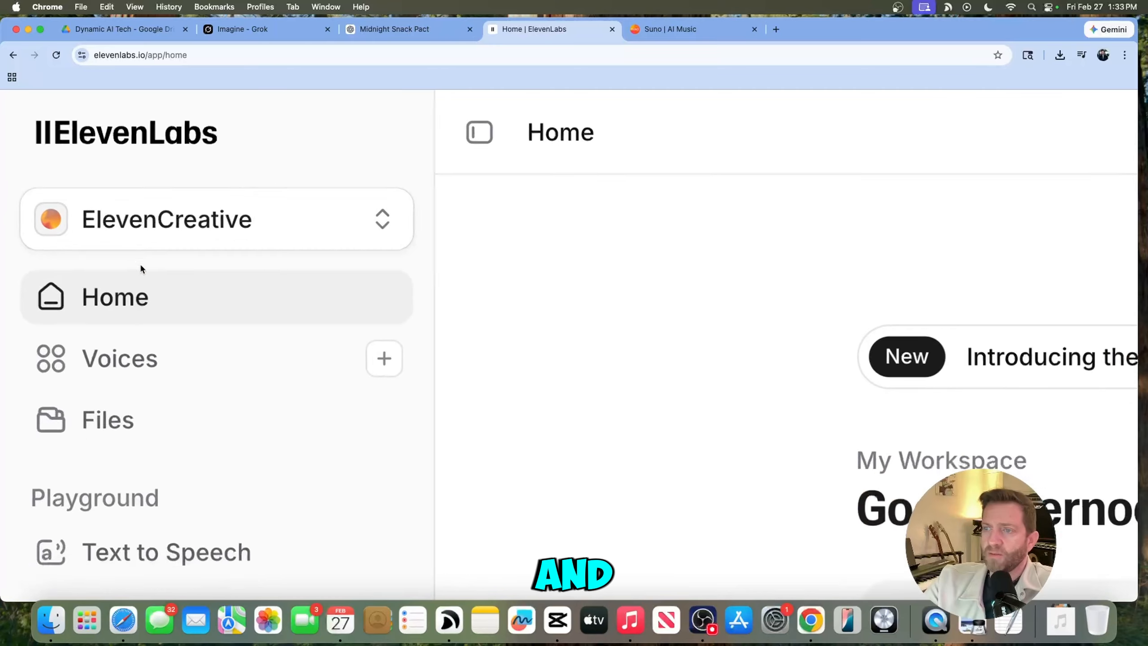
scroll(140, 267, down, 5)
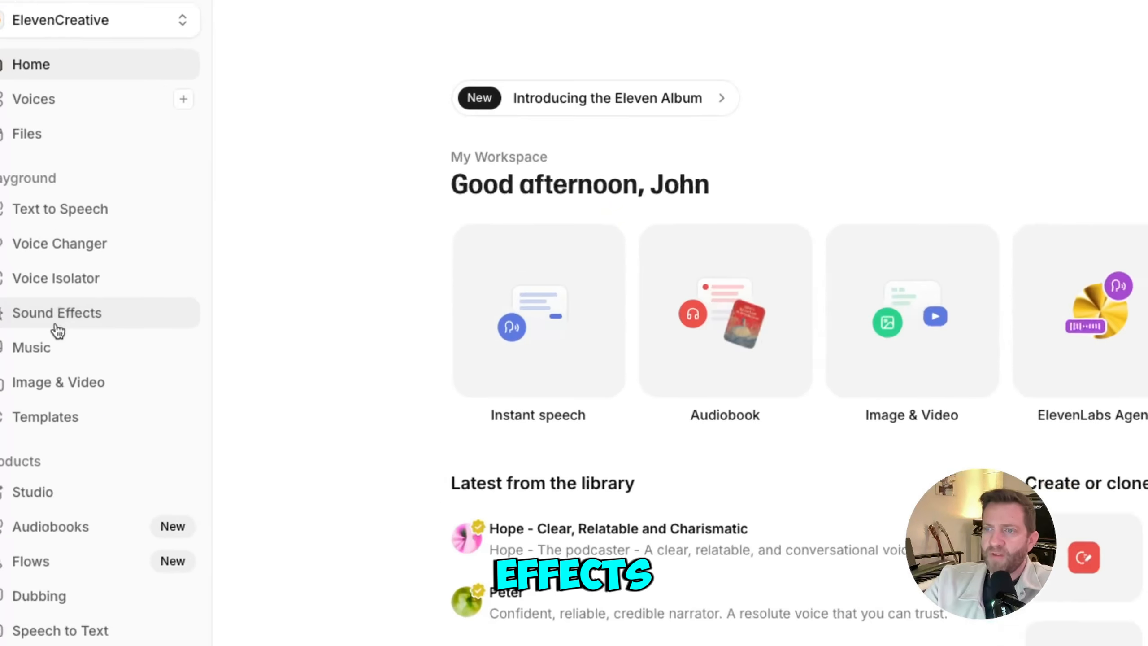
click(49, 321)
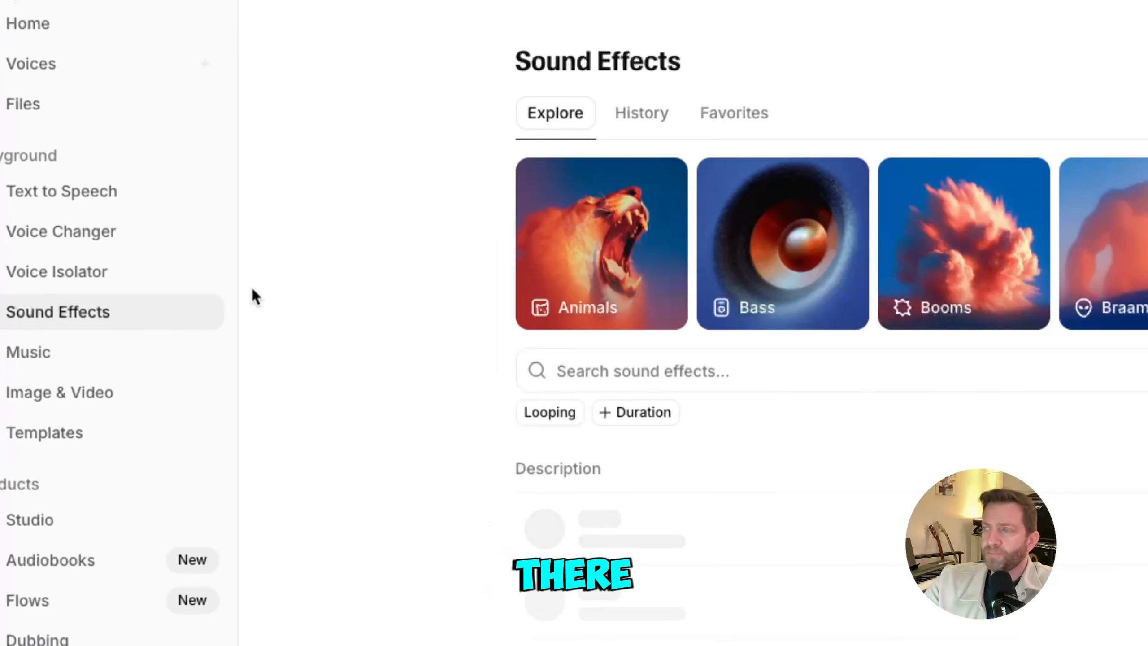
click(806, 379)
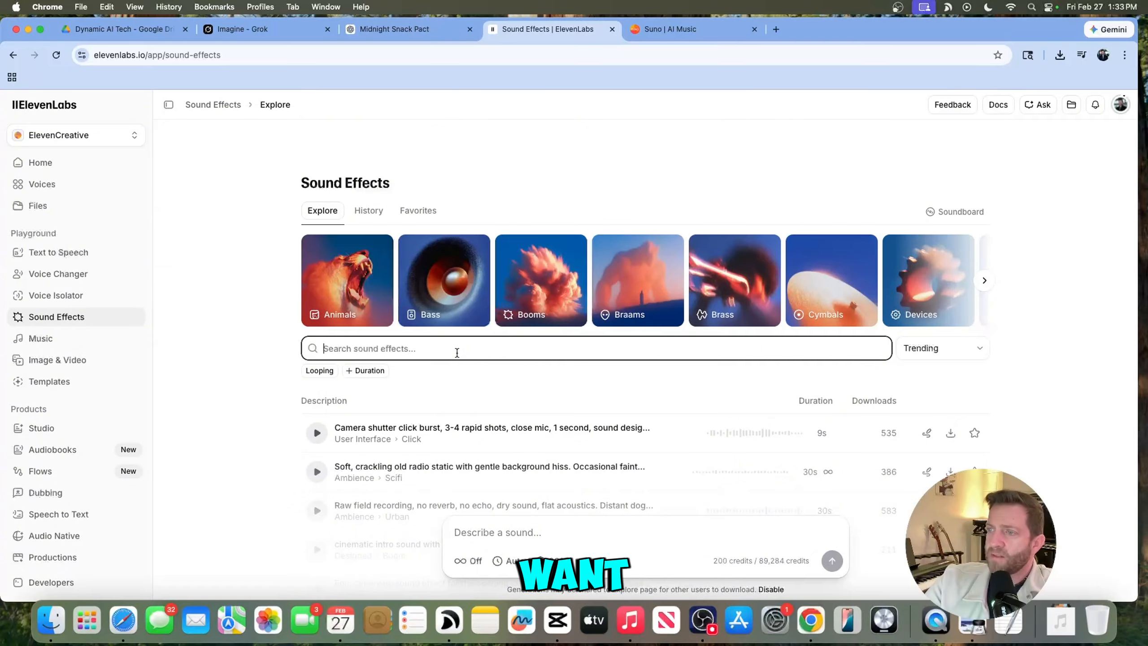
text(a suburban neighborhood)
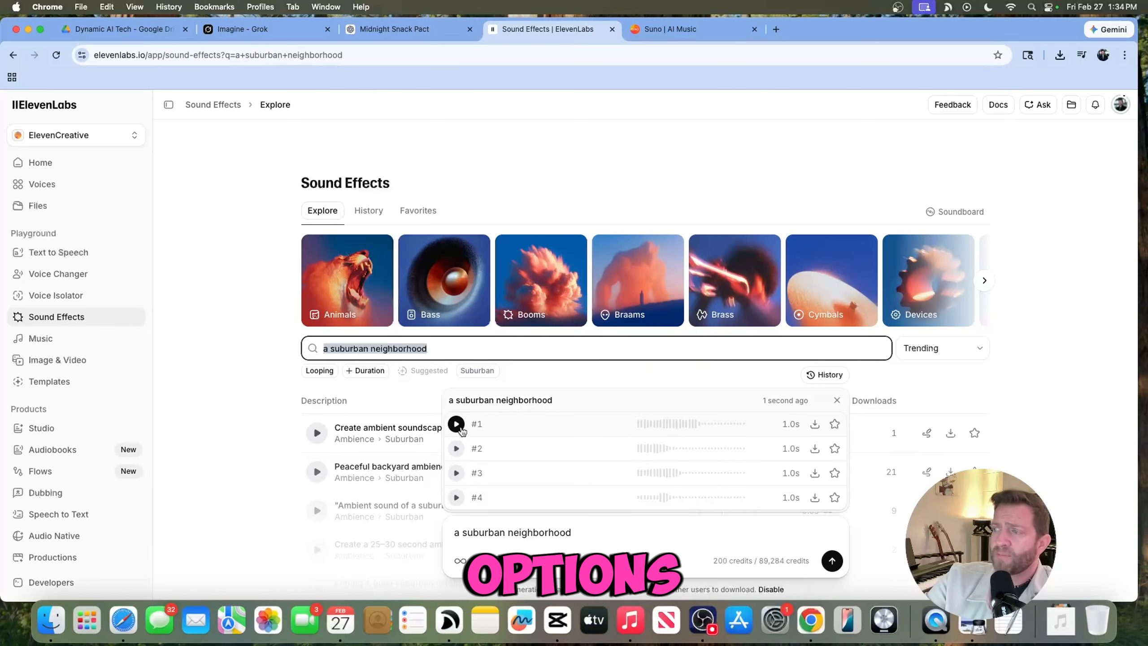
click(457, 424)
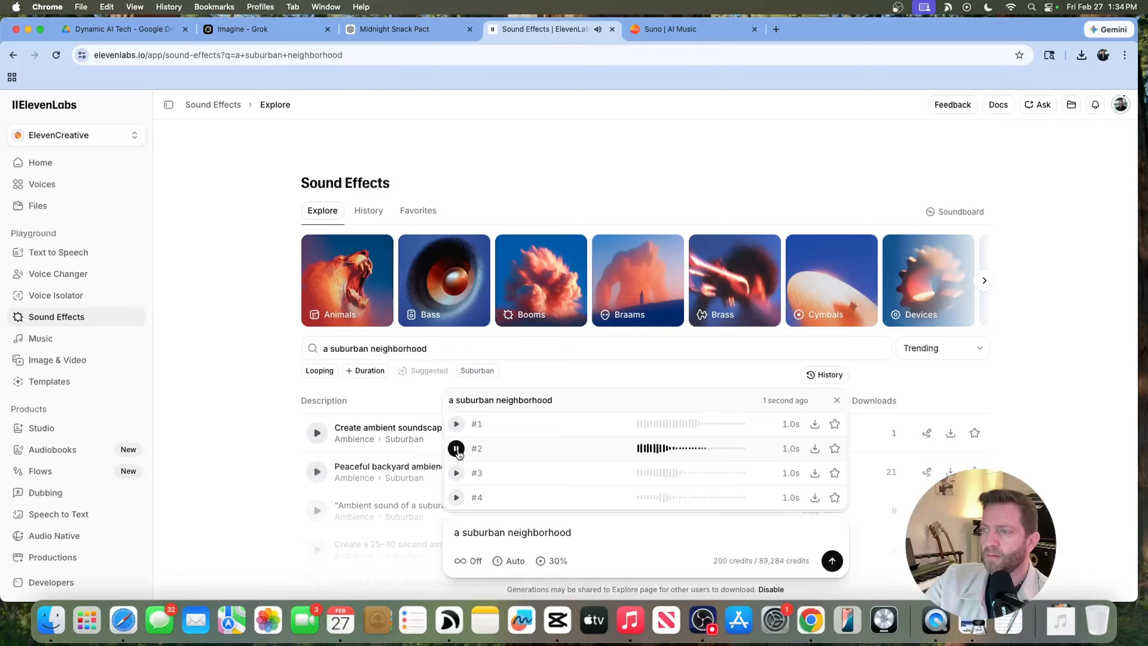
click(456, 497)
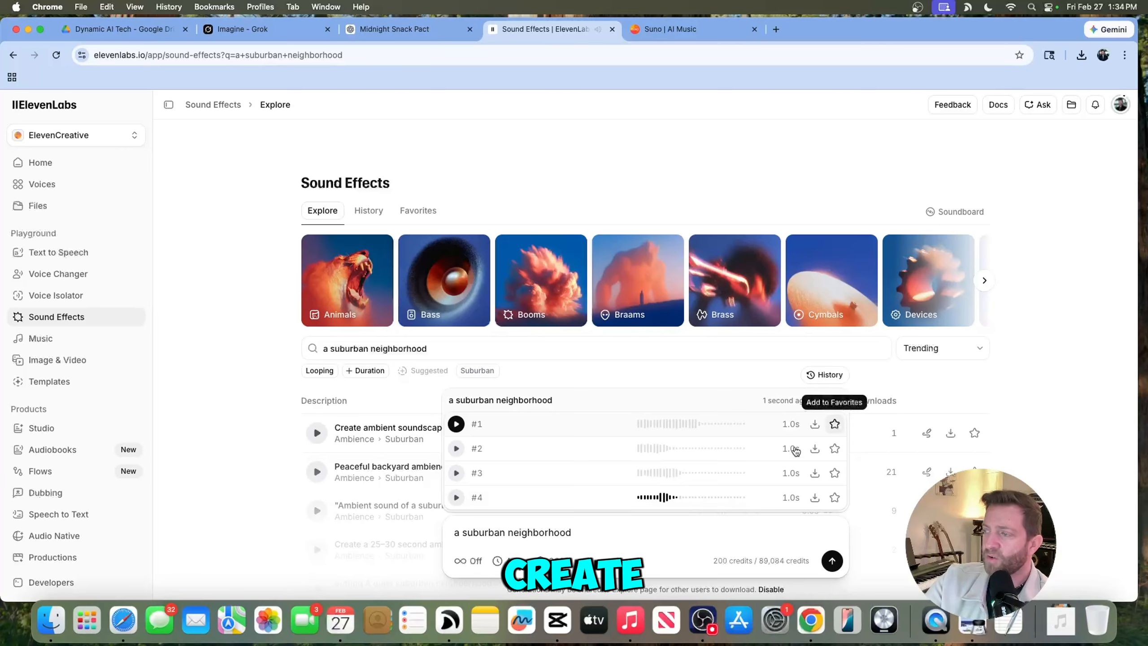
- Regenerate the effect as "a suburban neighborhood sounds with wind a trees and birds 60 seconds" and preview variation #2
text(sounds iwth )
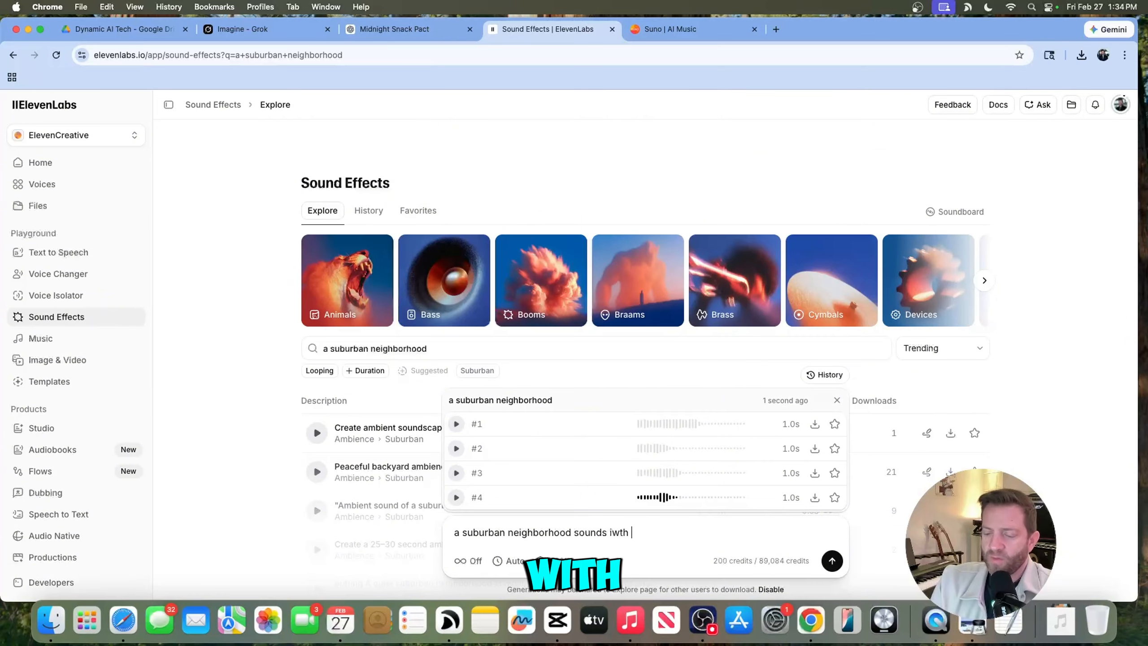
text(wind a rt)
key(BackSpace)
key(BackSpace)
text(t)
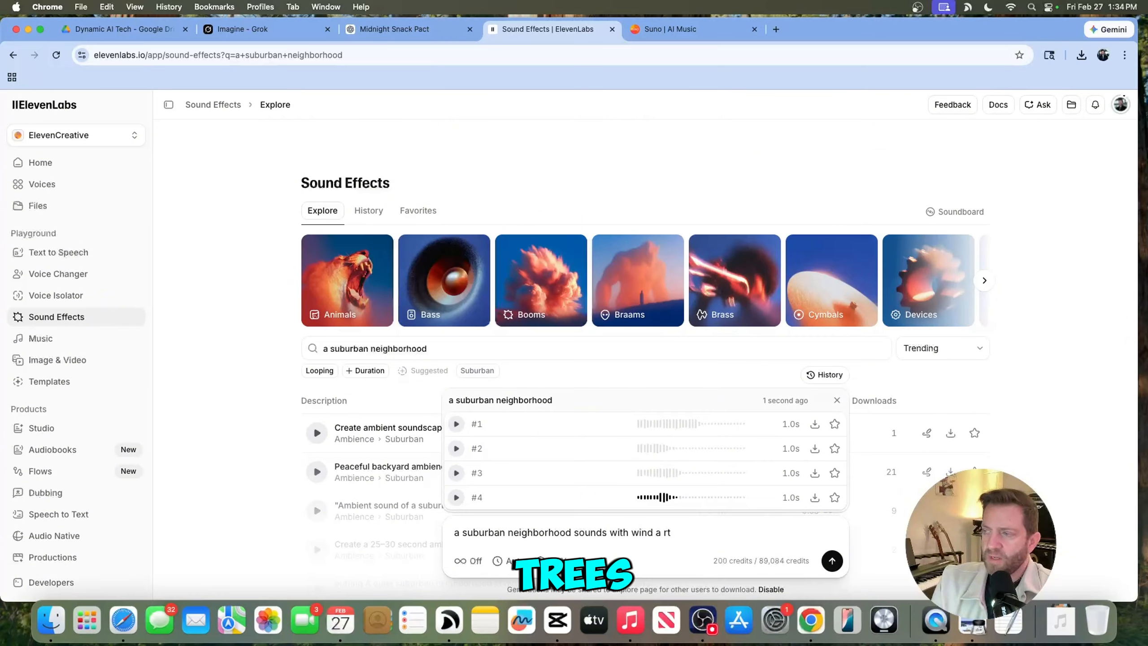
text(rees and birds 60 seconds)
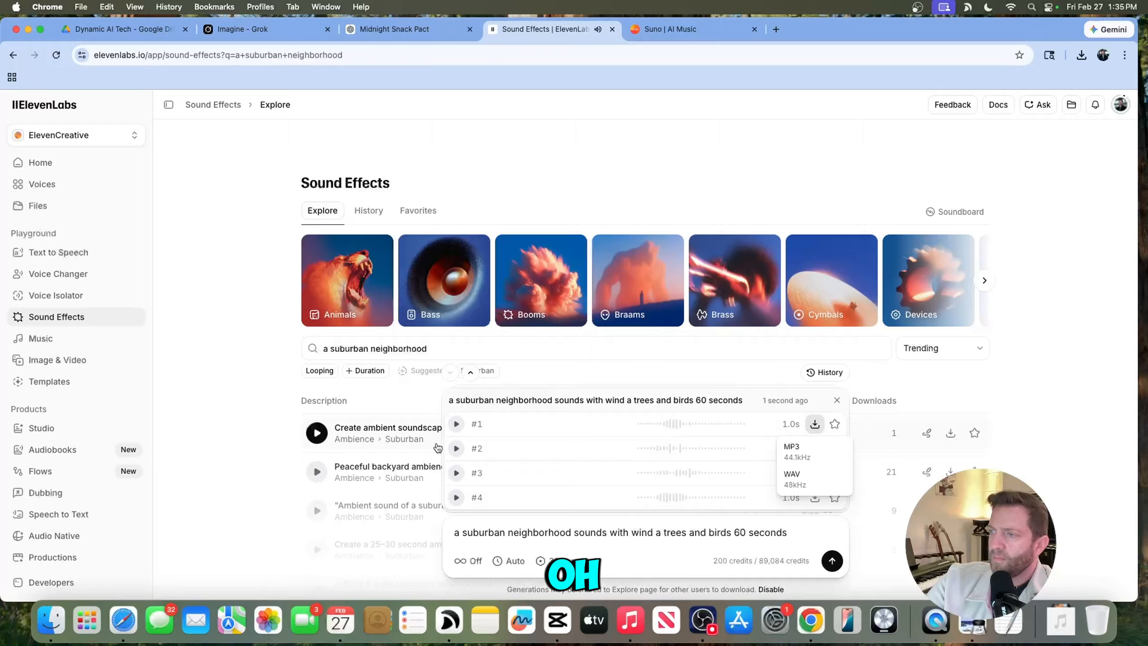
click(455, 448)
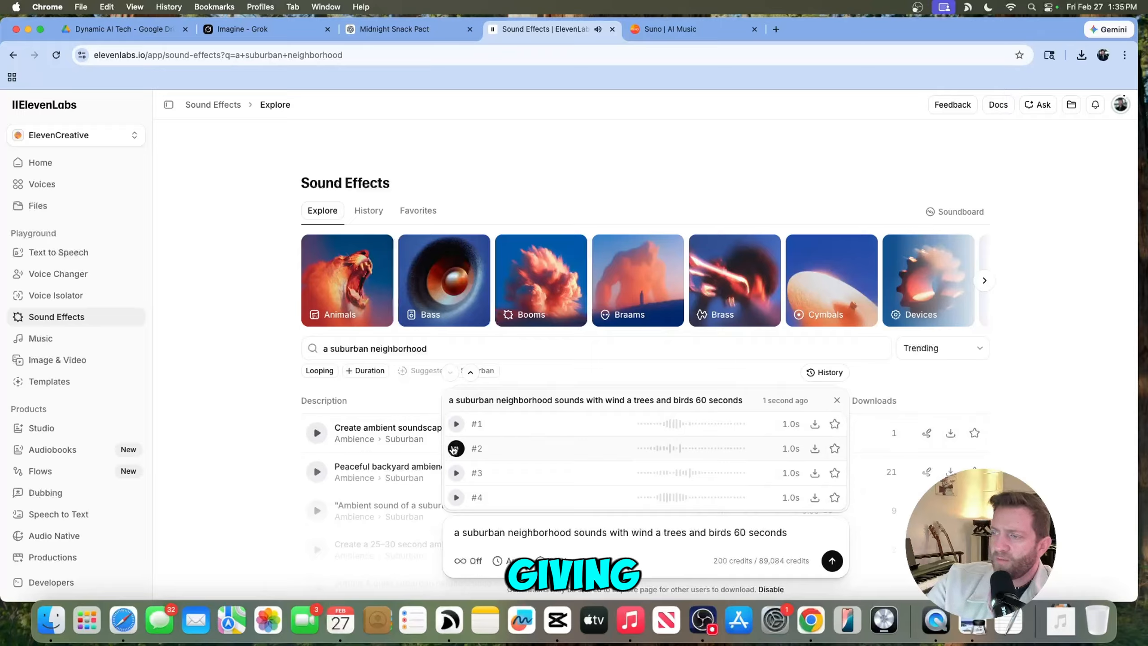
- Download variations #2 and #3 of the suburban neighborhood effect as MP3 files
click(814, 452)
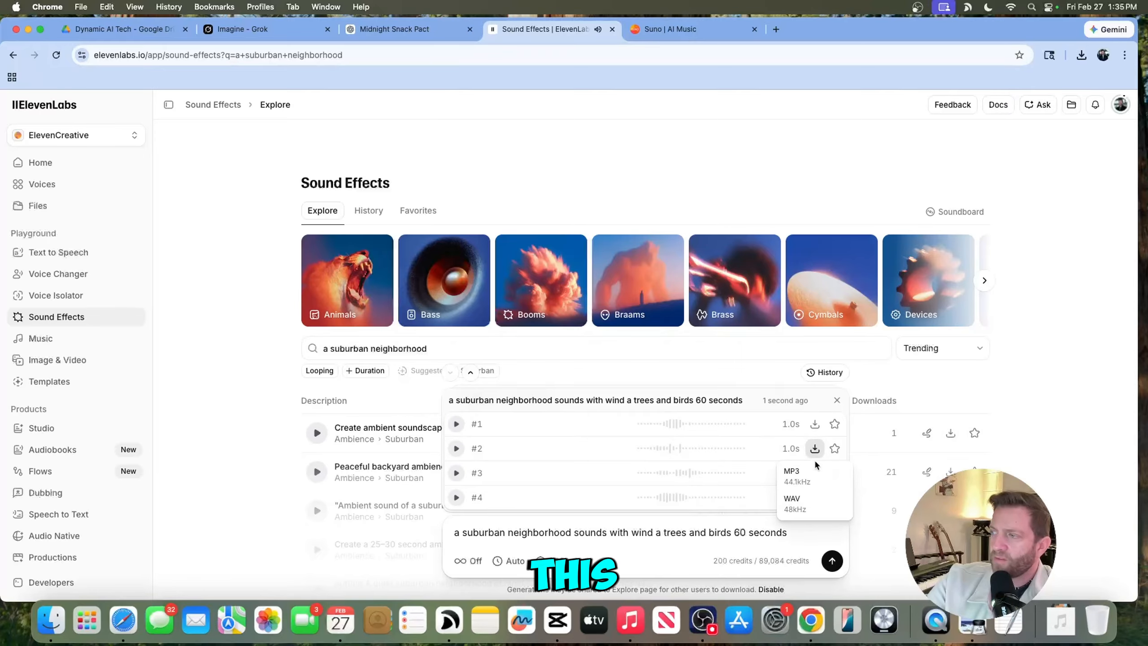
click(814, 454)
click(813, 453)
click(799, 476)
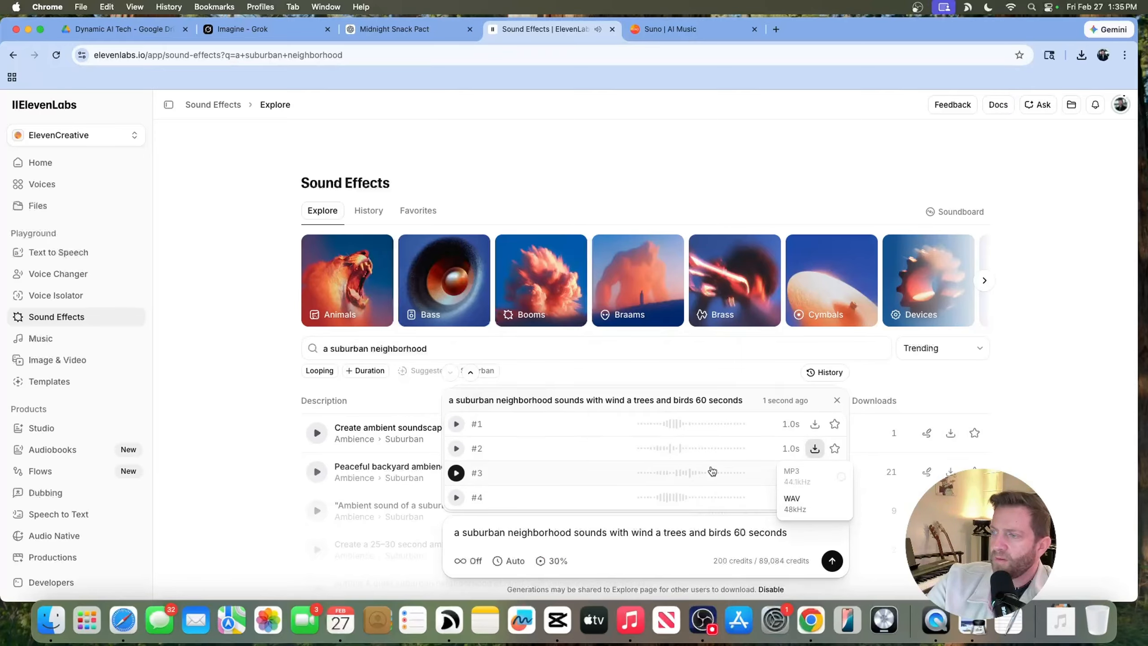
click(456, 472)
click(814, 472)
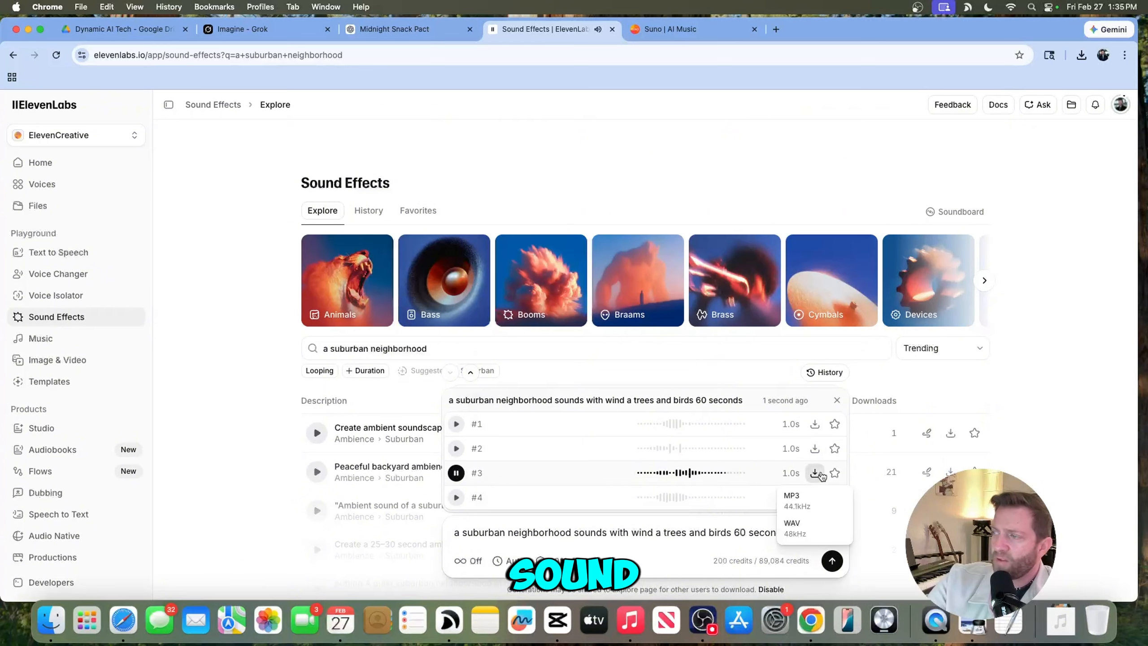
click(800, 496)
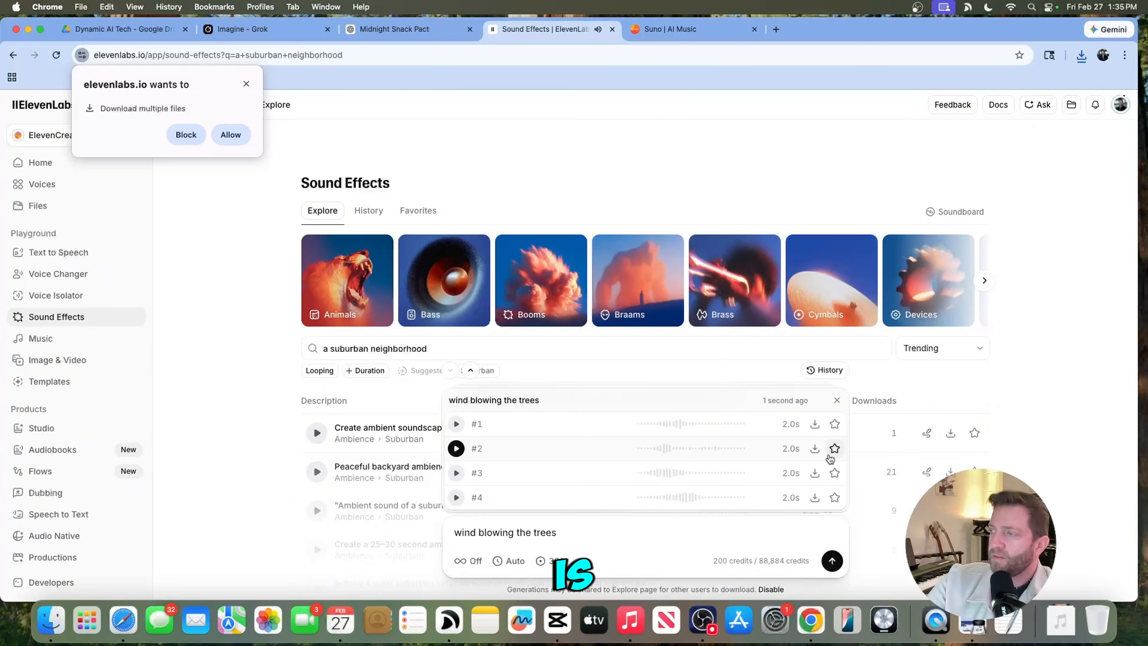
- Download variation #2 of the "wind blowing the trees" effect as MP3 and allow multiple file downloads
click(814, 448)
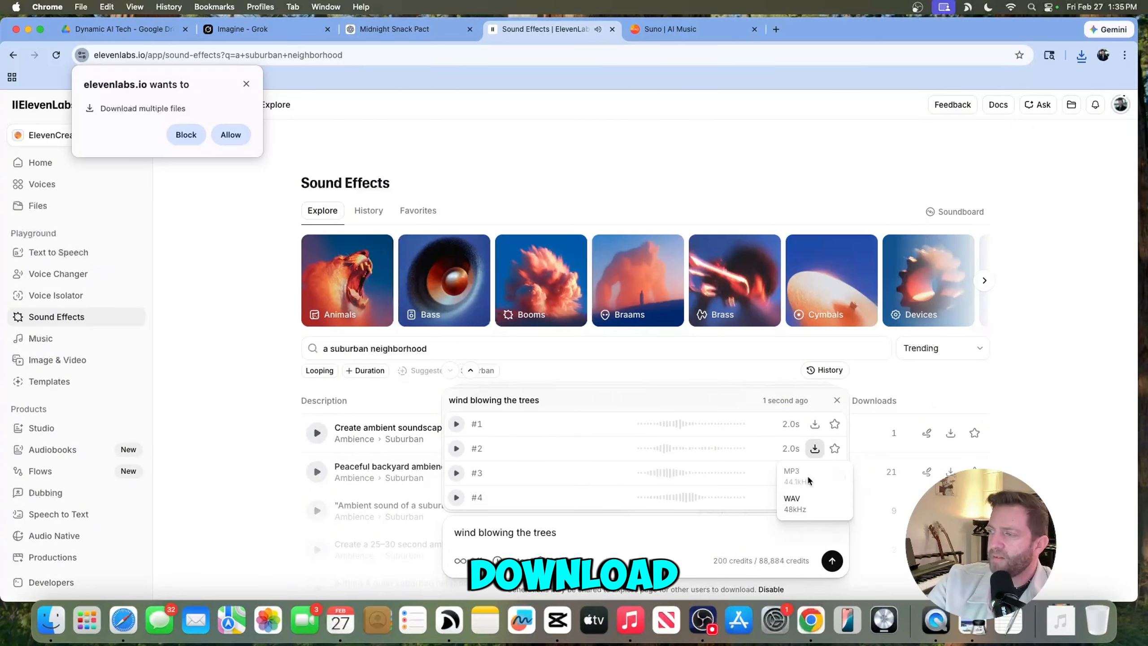
click(809, 480)
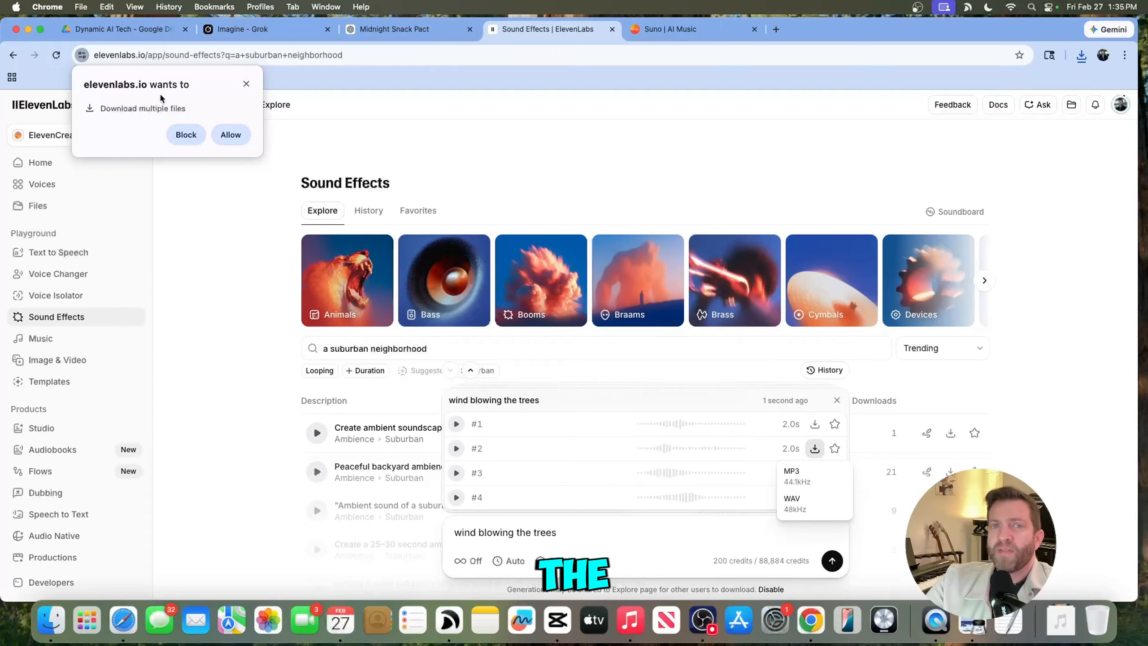
click(230, 134)
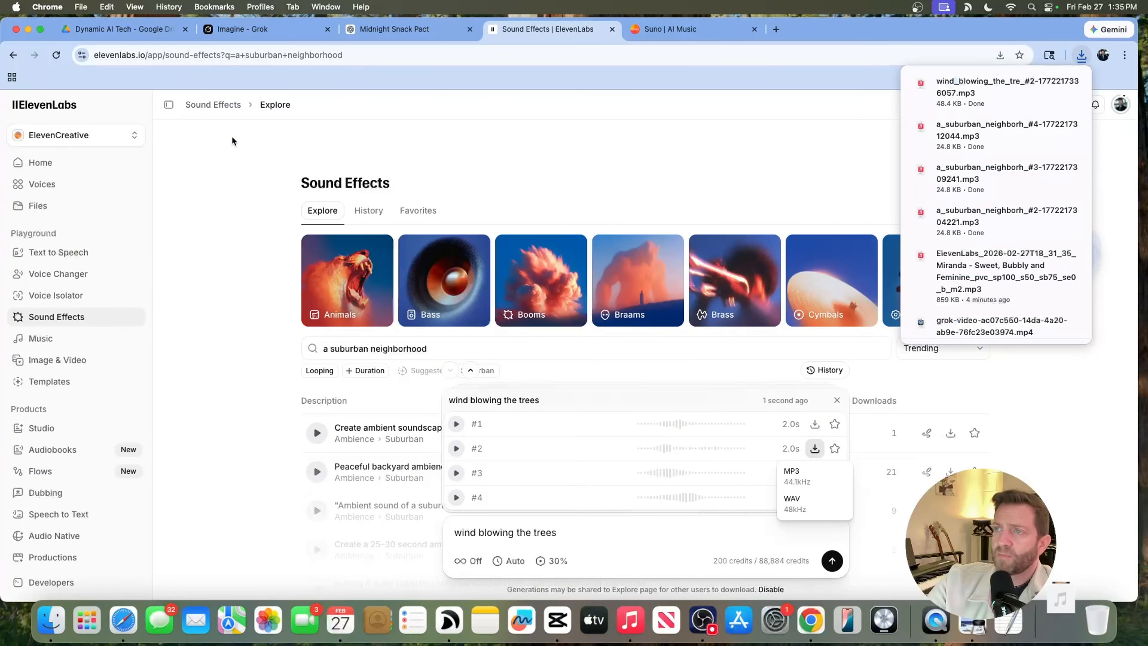
- Play through the generated Riley raccoon tracks in Suno to compare them
click(706, 37)
key(ctrl+Up)
click(615, 410)
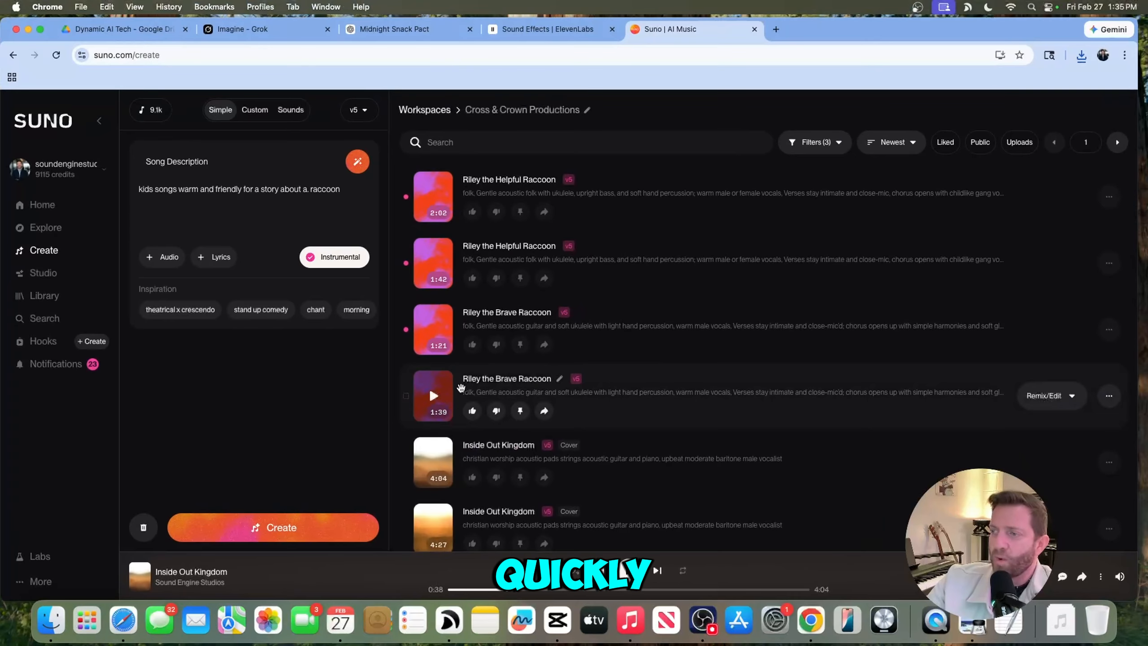
click(434, 396)
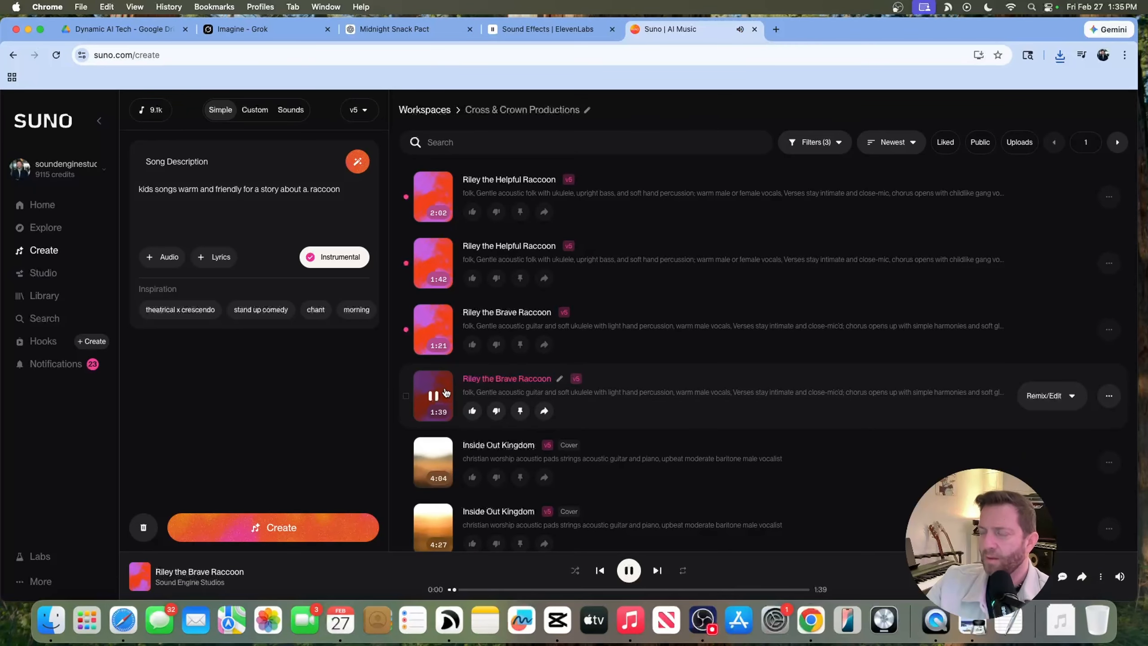
click(433, 329)
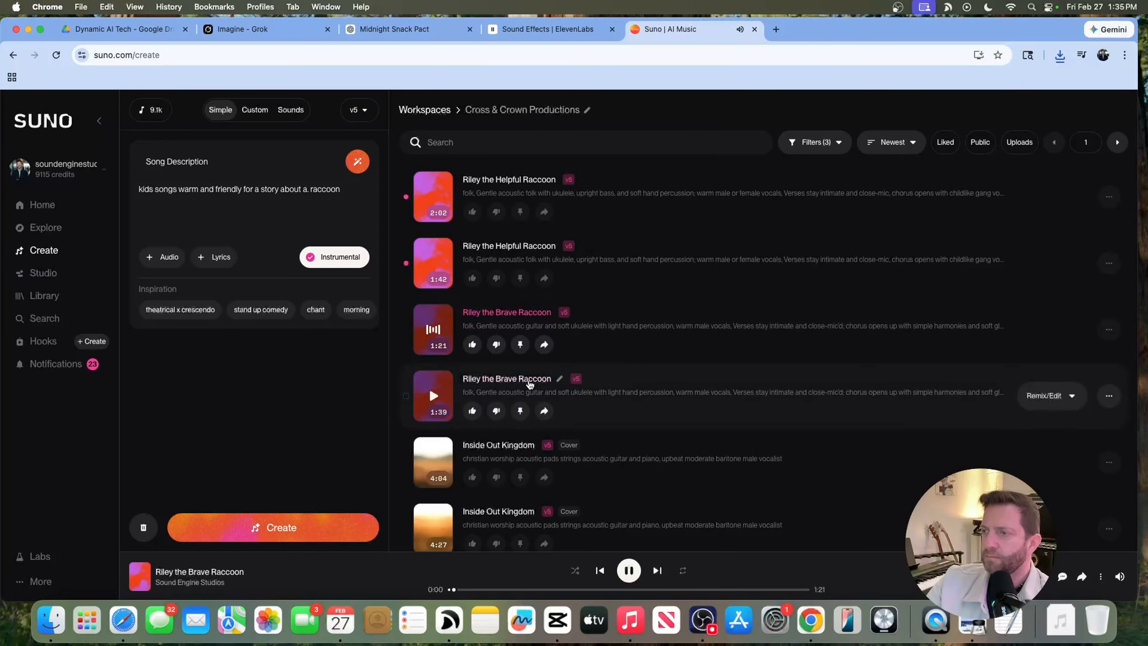
click(434, 263)
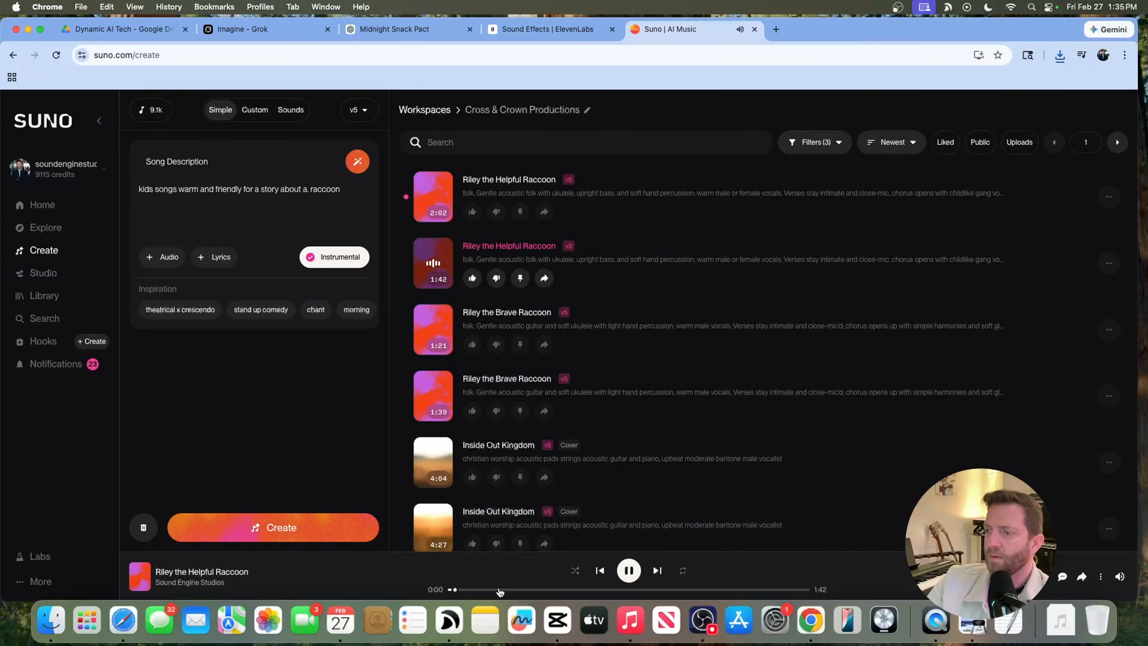
click(434, 198)
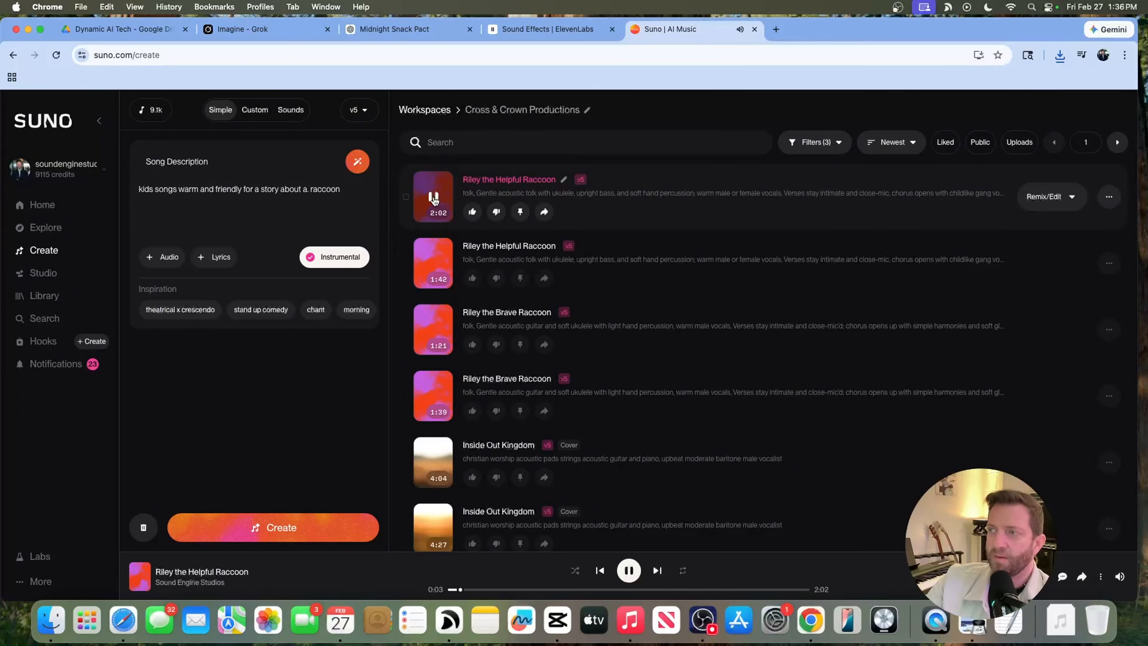
click(433, 264)
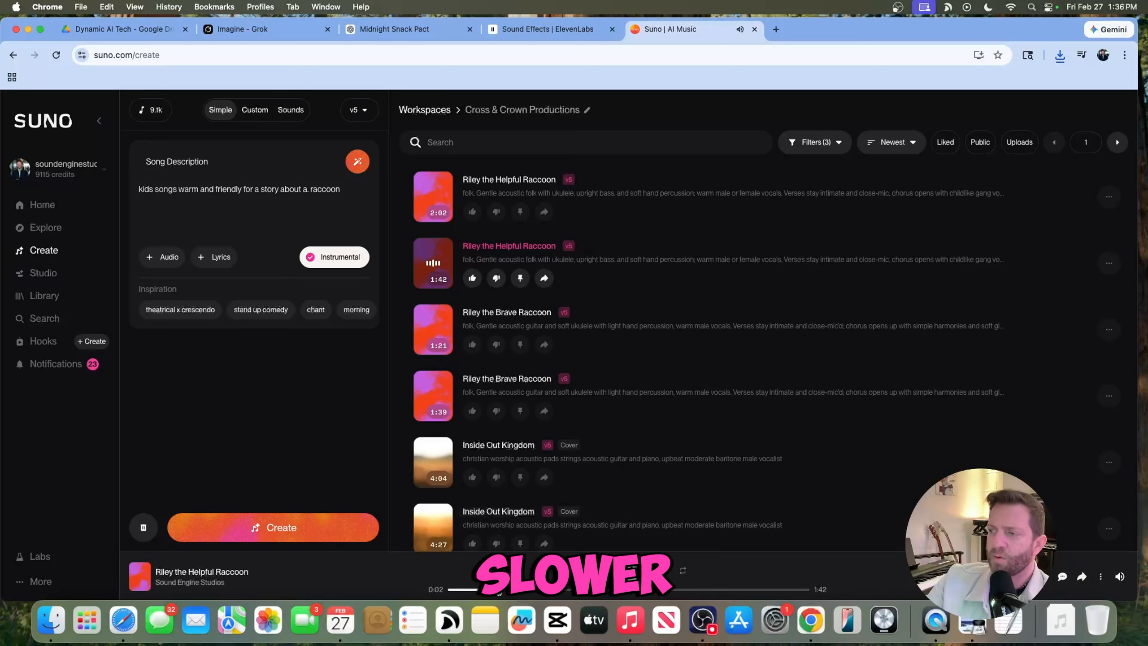
click(537, 590)
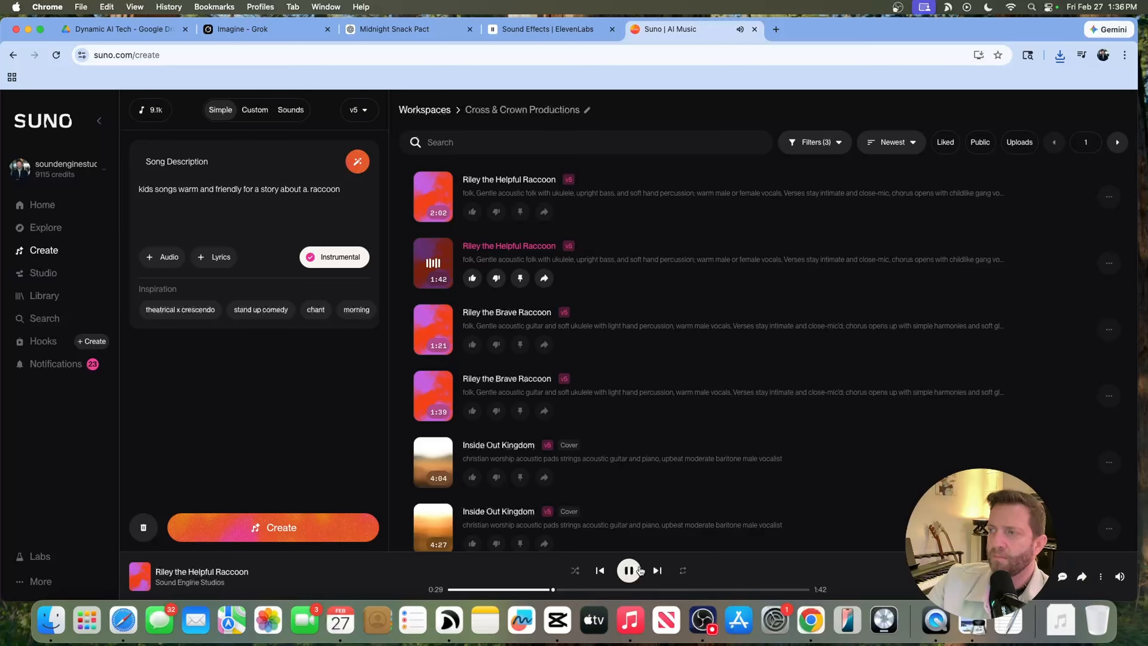
click(640, 571)
- Download the 1:42 Riley the Helpful Raccoon track
click(1109, 263)
mouse_move(1115, 268)
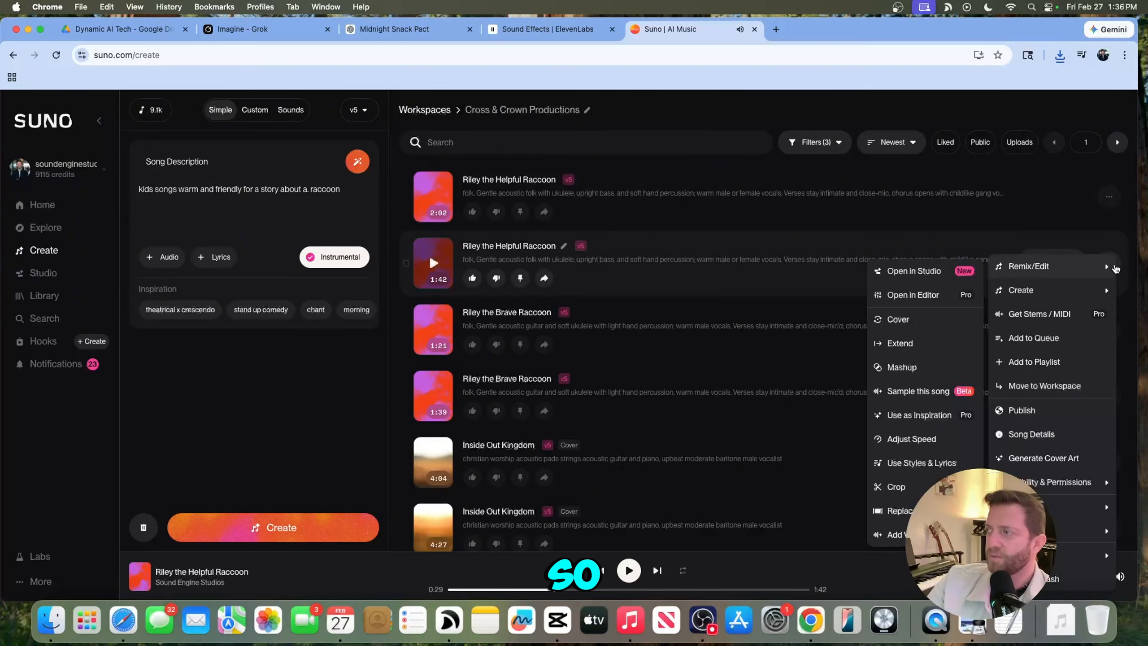
click(942, 535)
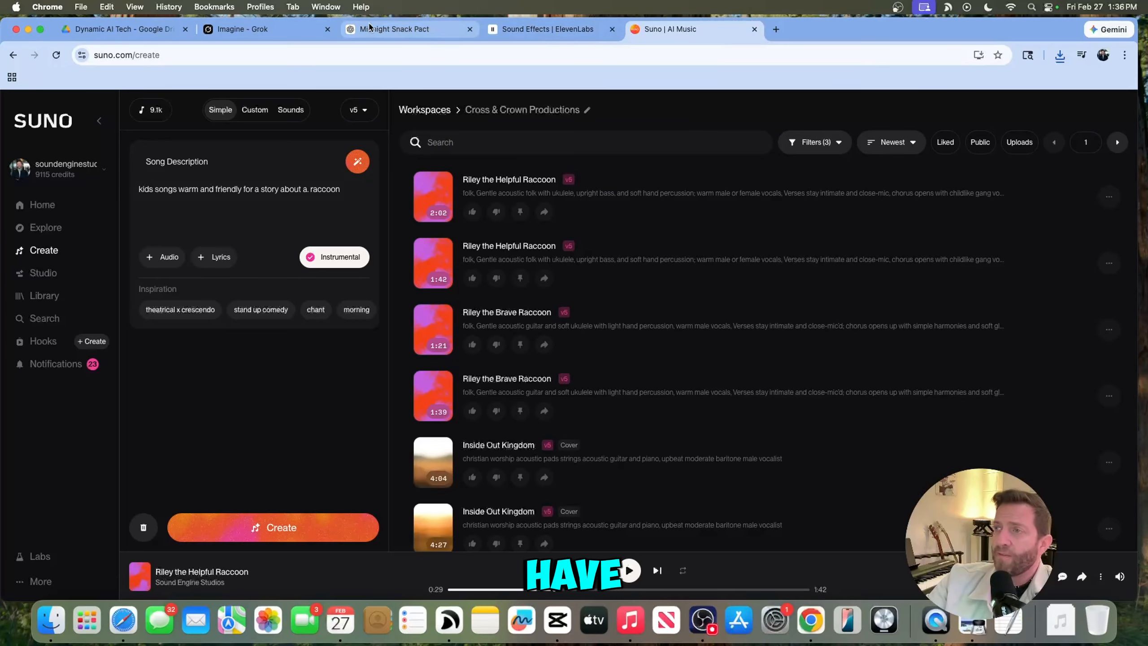
- Import the six Grok raccoon clips into a CapCut project timeline and play it back
click(559, 620)
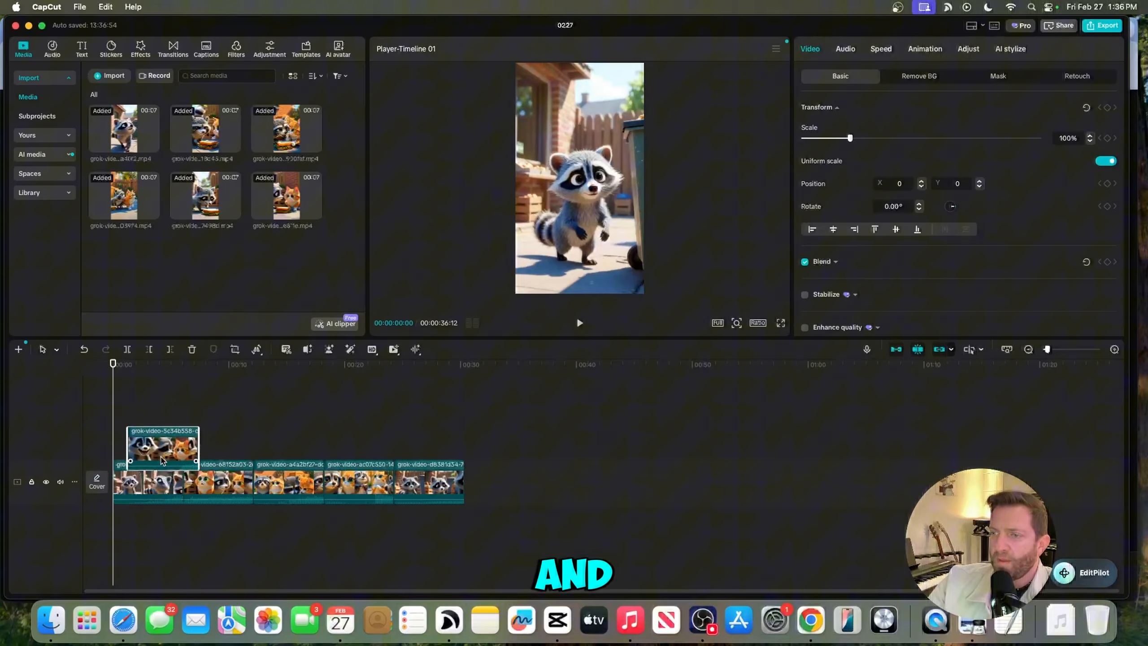
drag(164, 460, 105, 445)
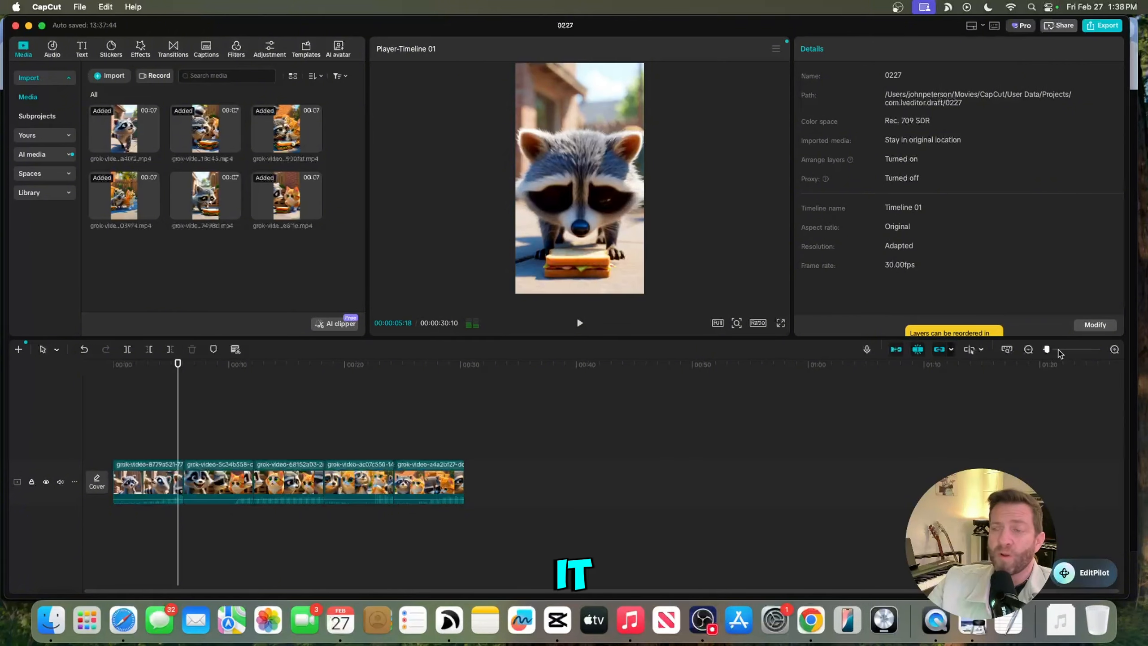
key(space)
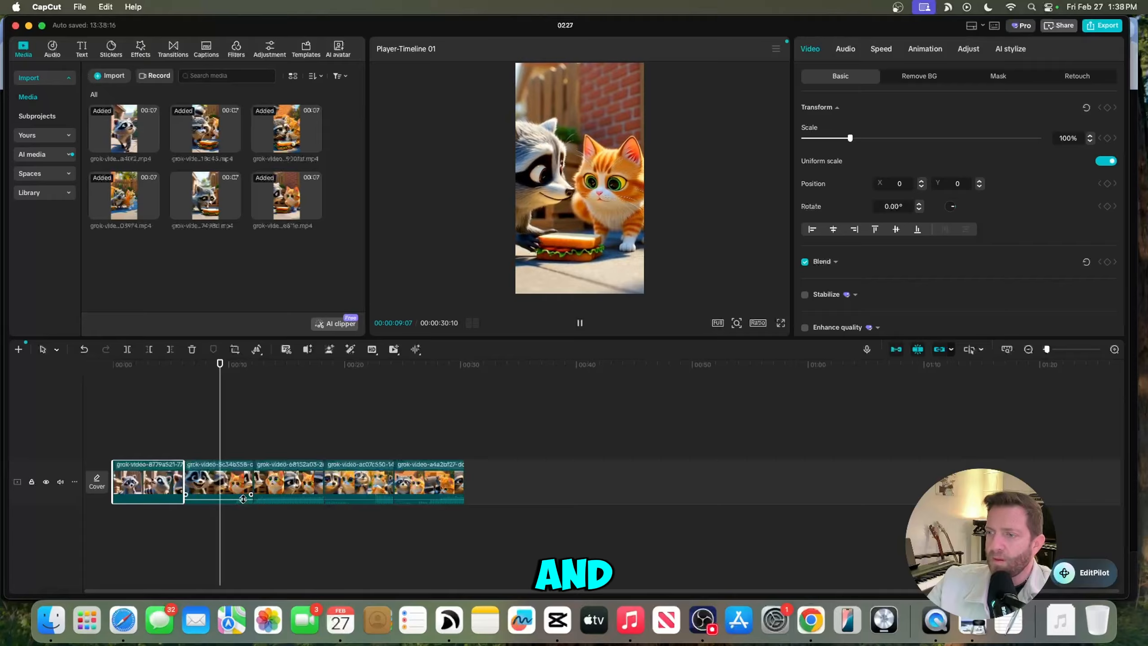
- Rearrange the order of the raccoon clips on the video track
drag(244, 499, 298, 513)
click(338, 499)
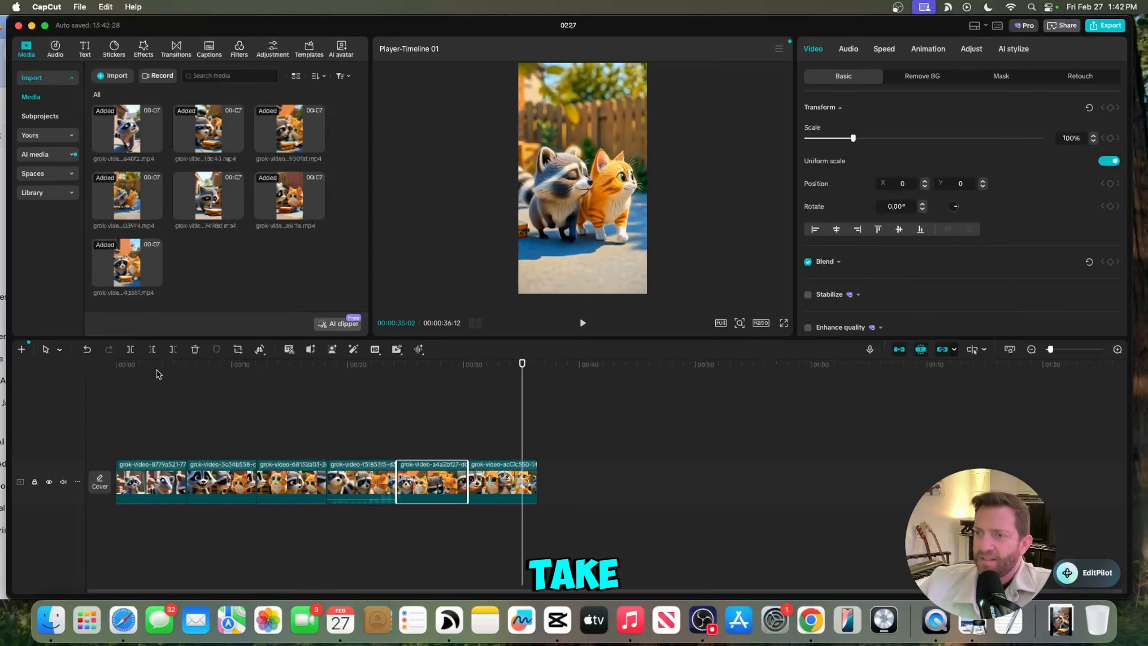
drag(119, 374, 105, 396)
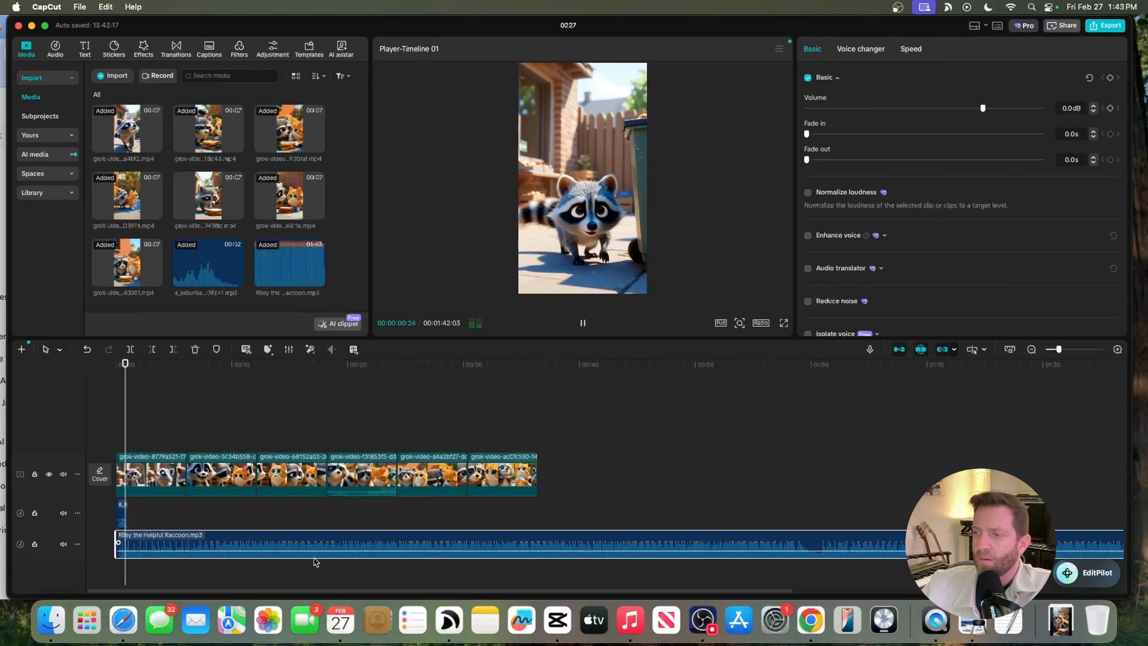
- Position the ElevenLabs narration audio under the opening clips and scrub through it against the video
drag(318, 548, 329, 547)
key(space)
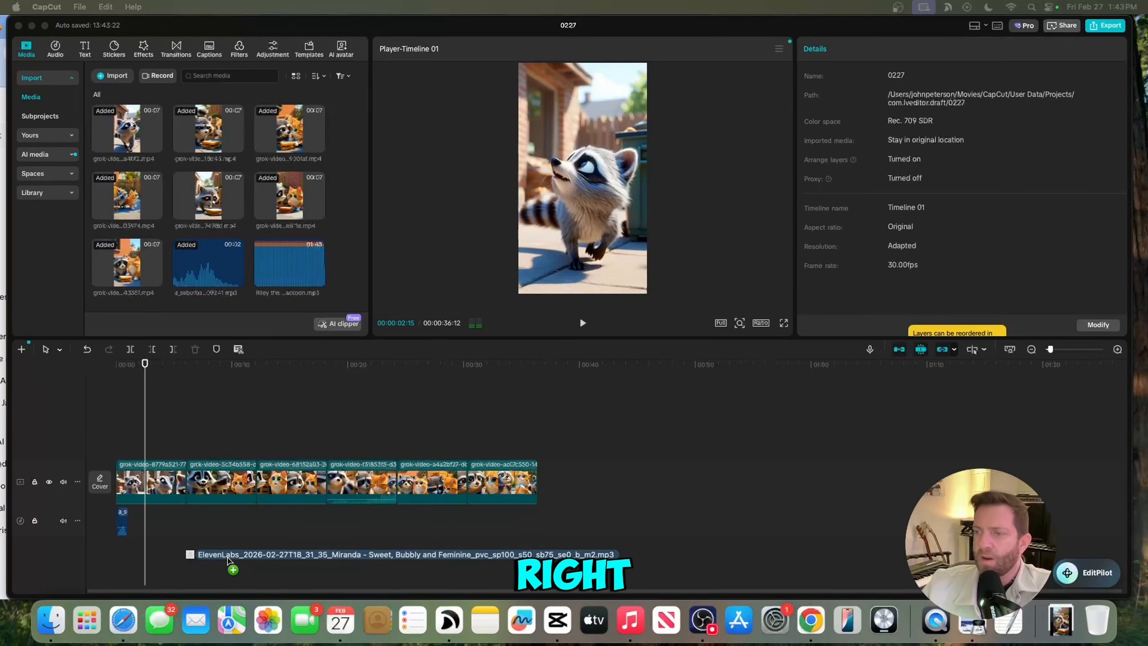
drag(181, 549, 208, 546)
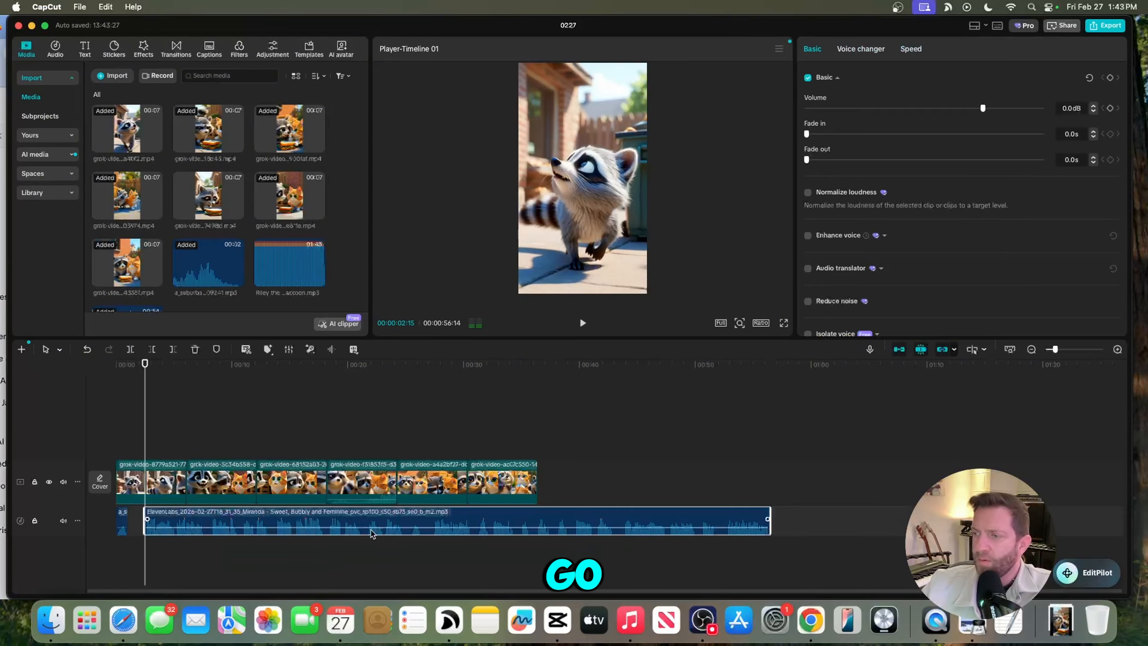
drag(372, 531, 275, 518)
key(space)
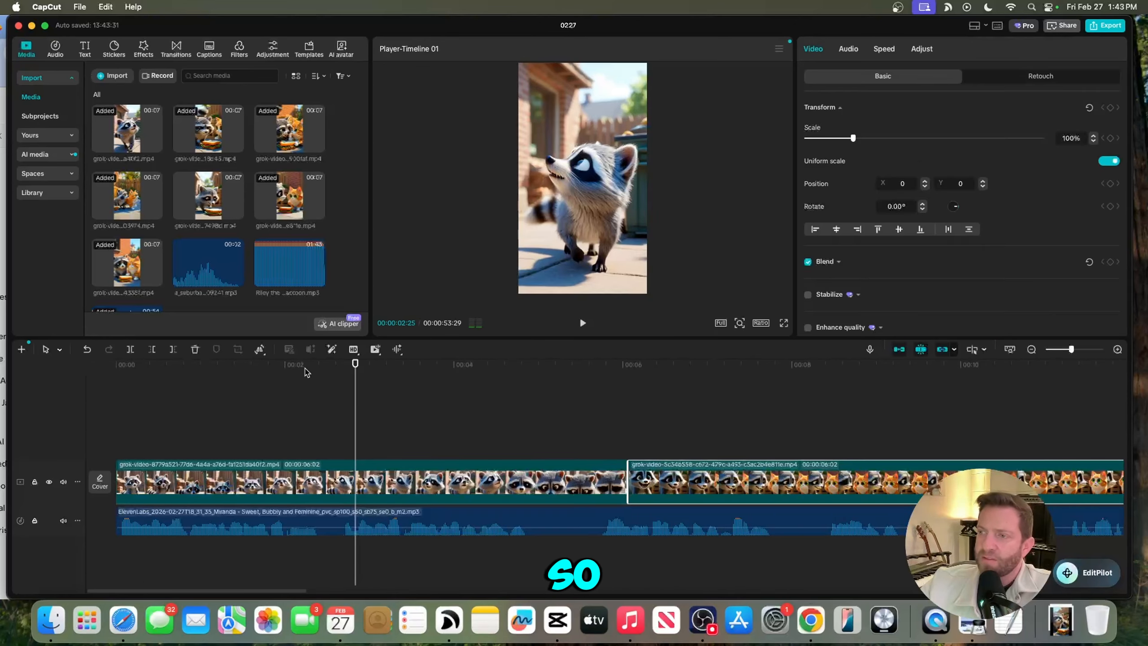
click(287, 367)
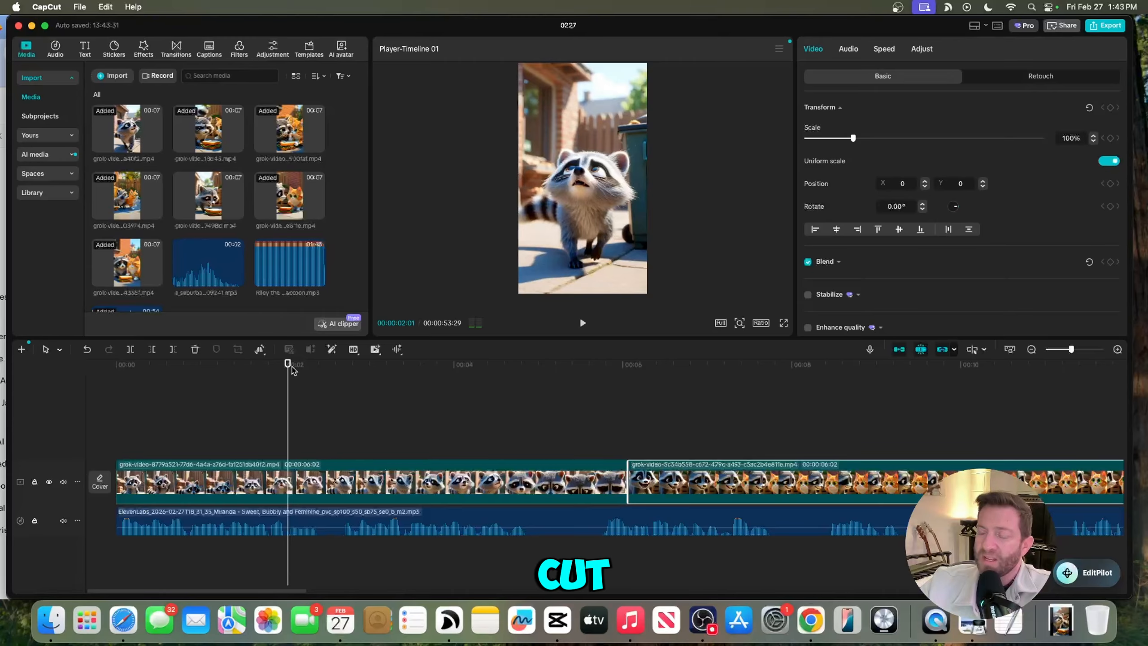
drag(292, 367, 322, 373)
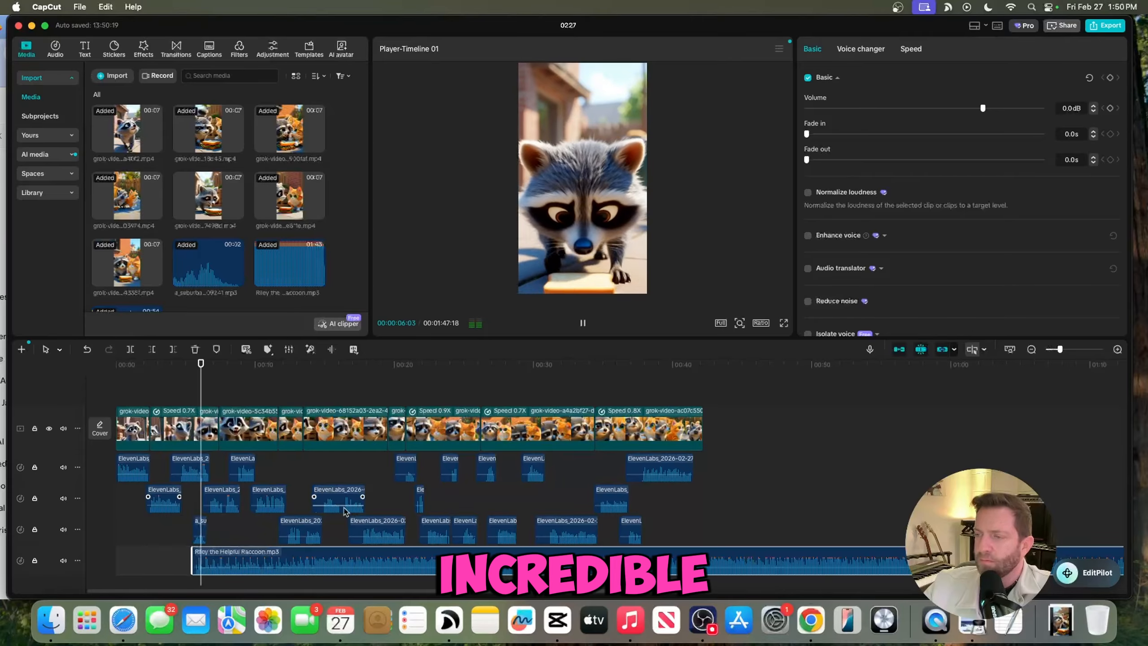
- Move the Riley the Helpful Raccoon music to the start of the timeline and play from the beginning
drag(376, 560, 321, 559)
key(space)
click(130, 366)
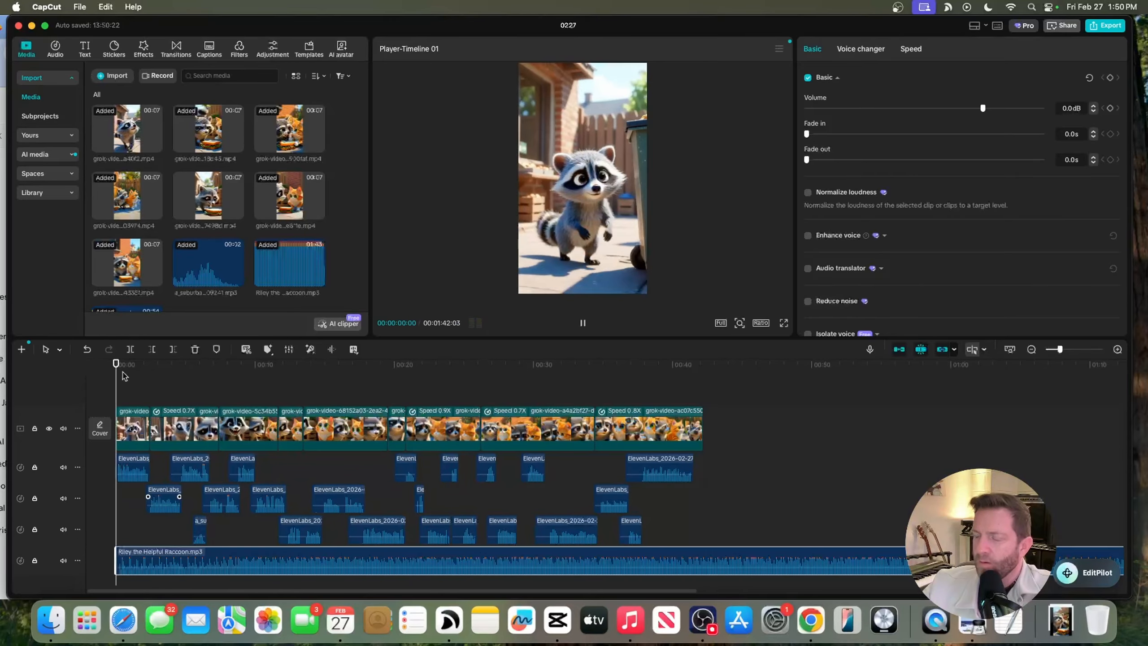
key(space)
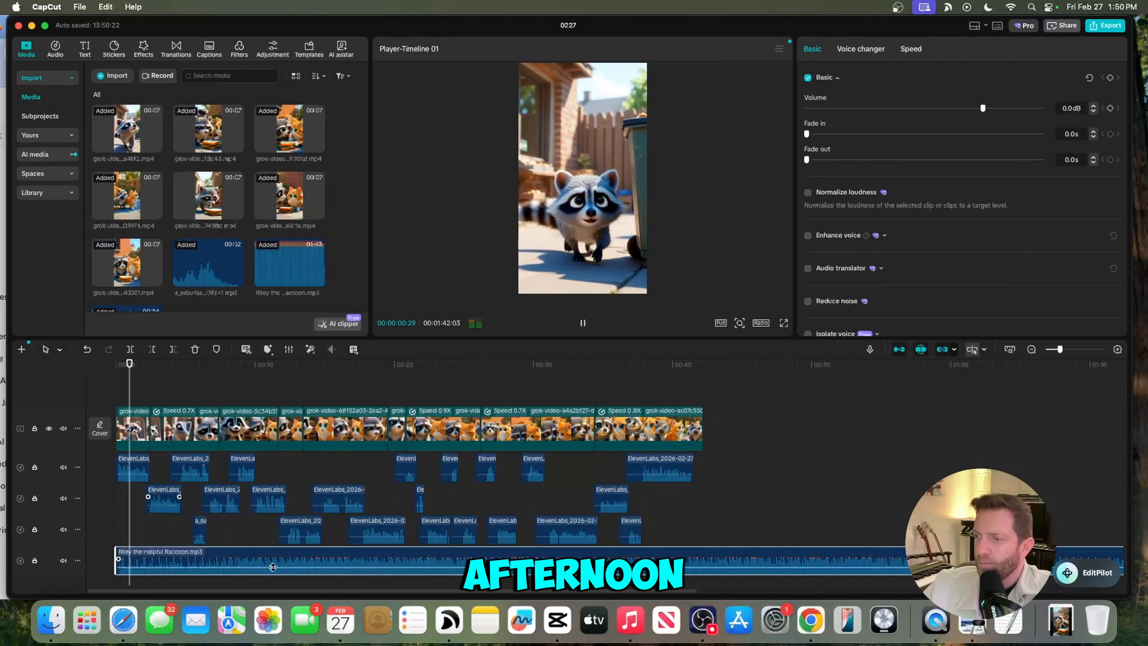
- Lower the music volume to -7.8 dB and trim the music's end to match the video's length
drag(271, 562, 272, 571)
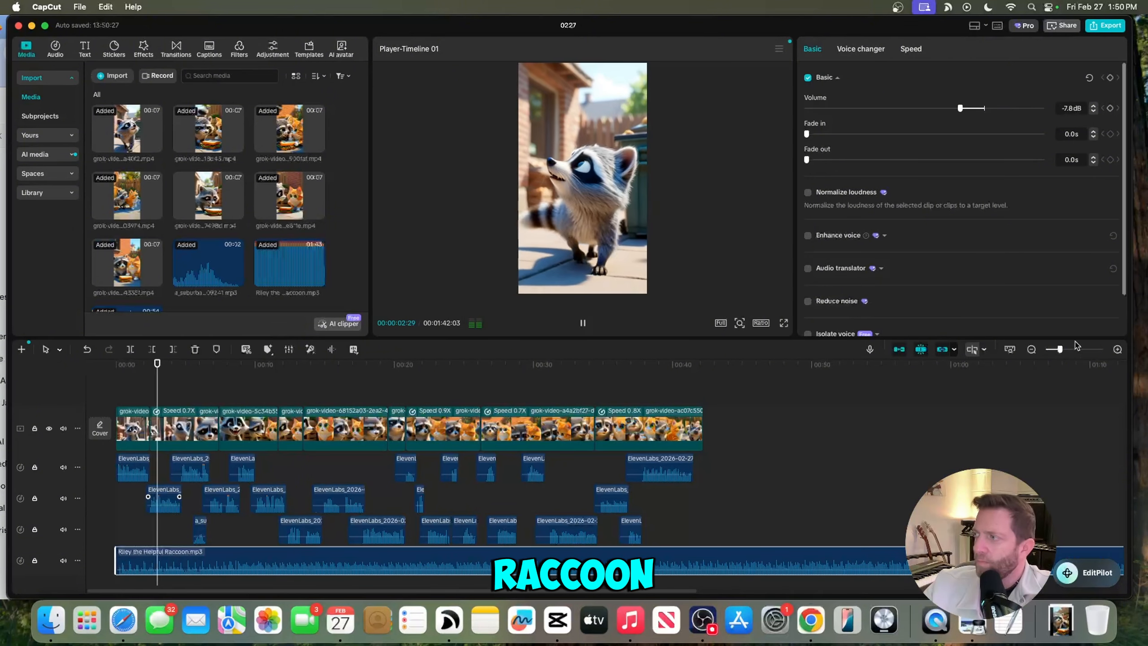
drag(1060, 349, 1051, 353)
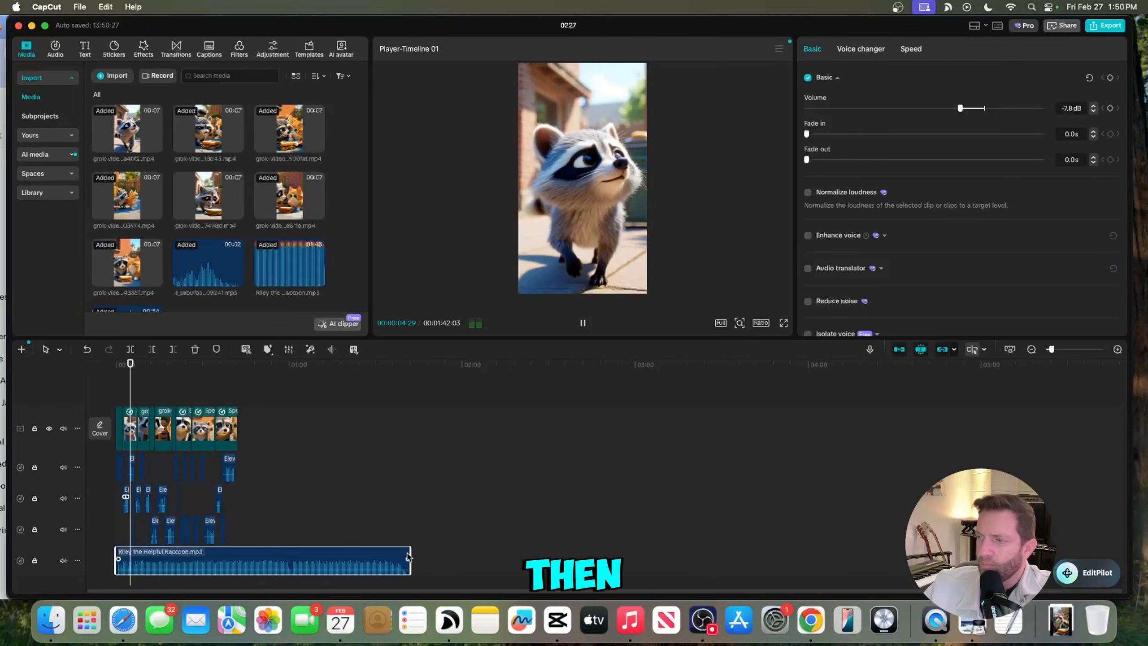
drag(408, 554, 231, 559)
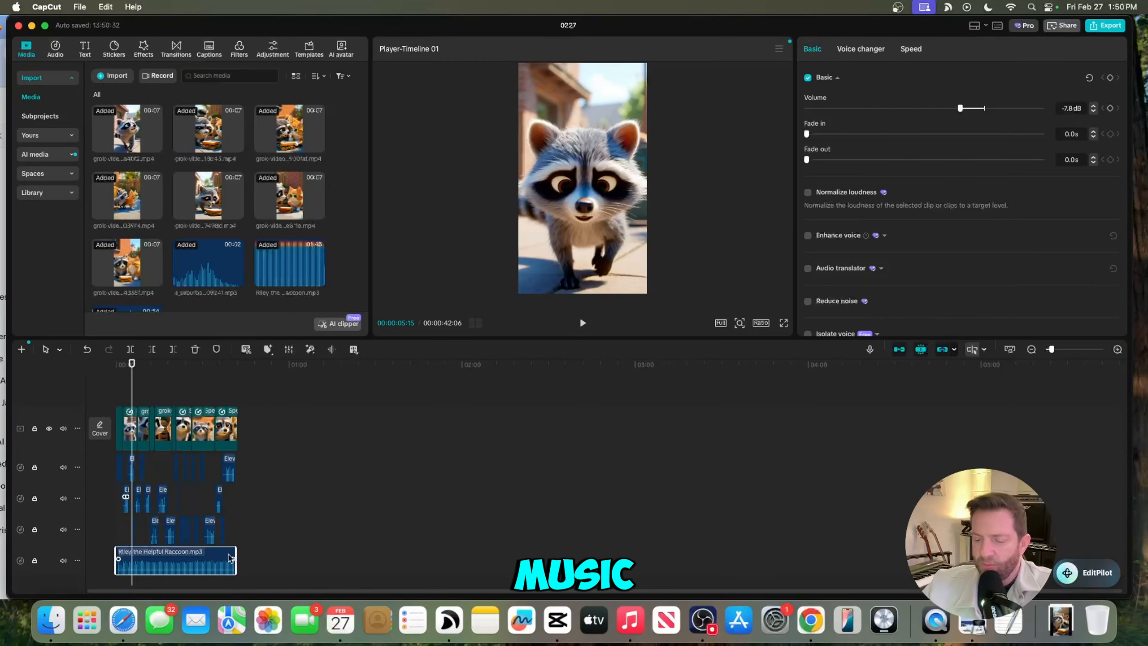
- Fine-tune the music clip's volume and play the opening to check the mix
scroll(262, 580, down, 1)
scroll(262, 581, down, 2)
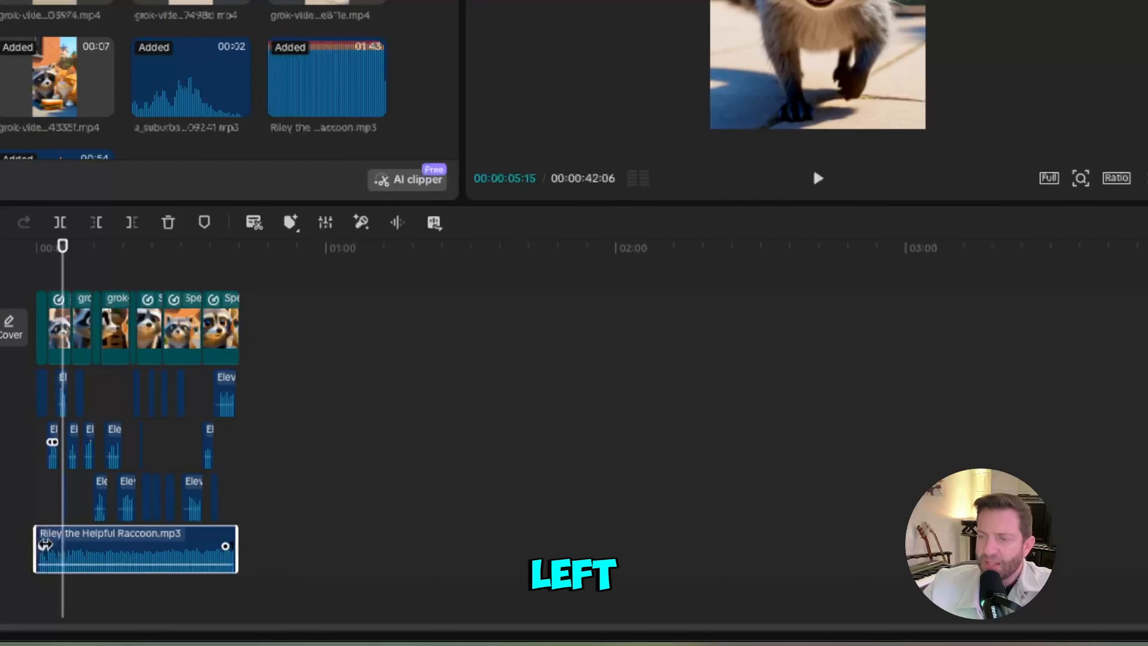
click(19, 249)
key(space)
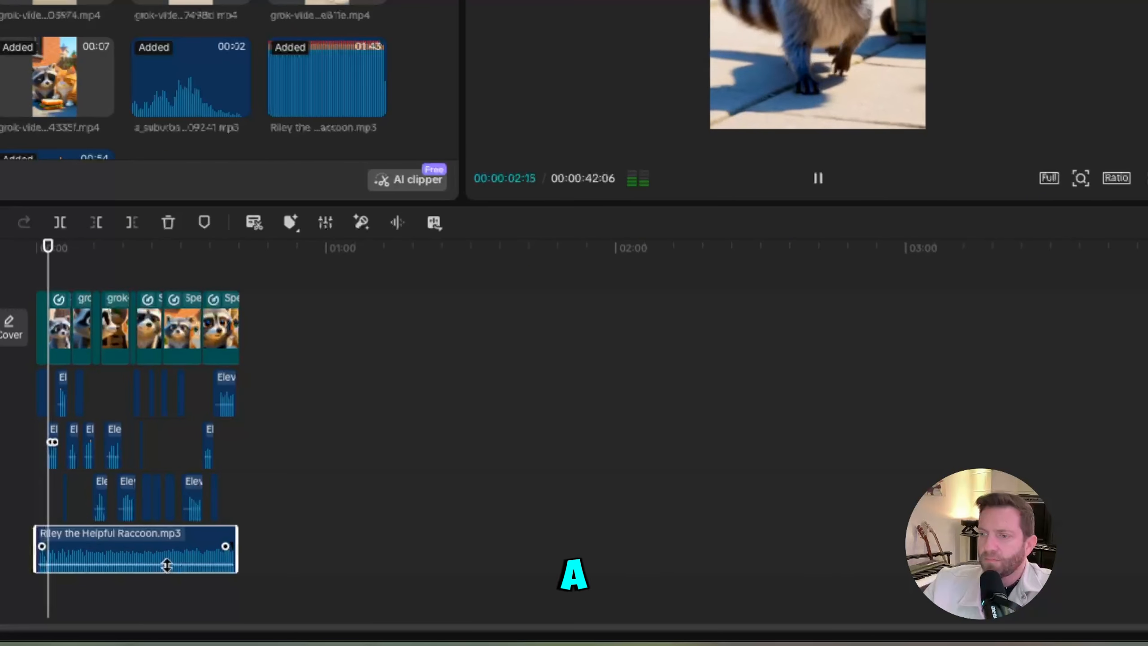
drag(166, 562, 167, 564)
key(space)
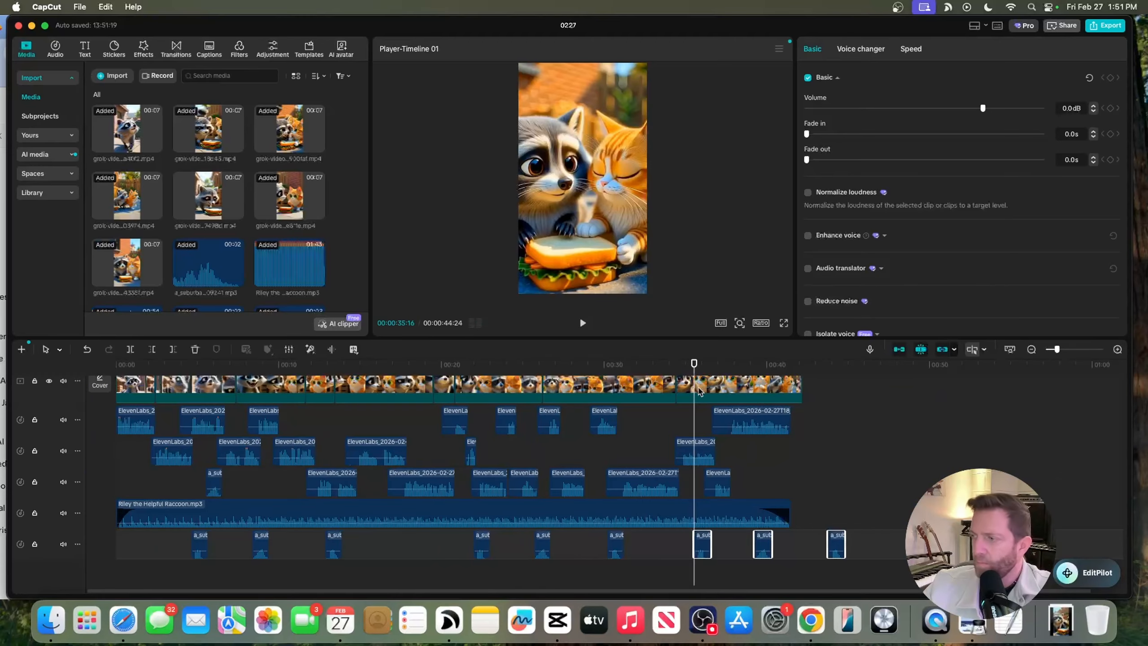
- Delete the surplus wind effect clips near the end and reposition the remaining ones along the effects track
key(Delete)
key(space)
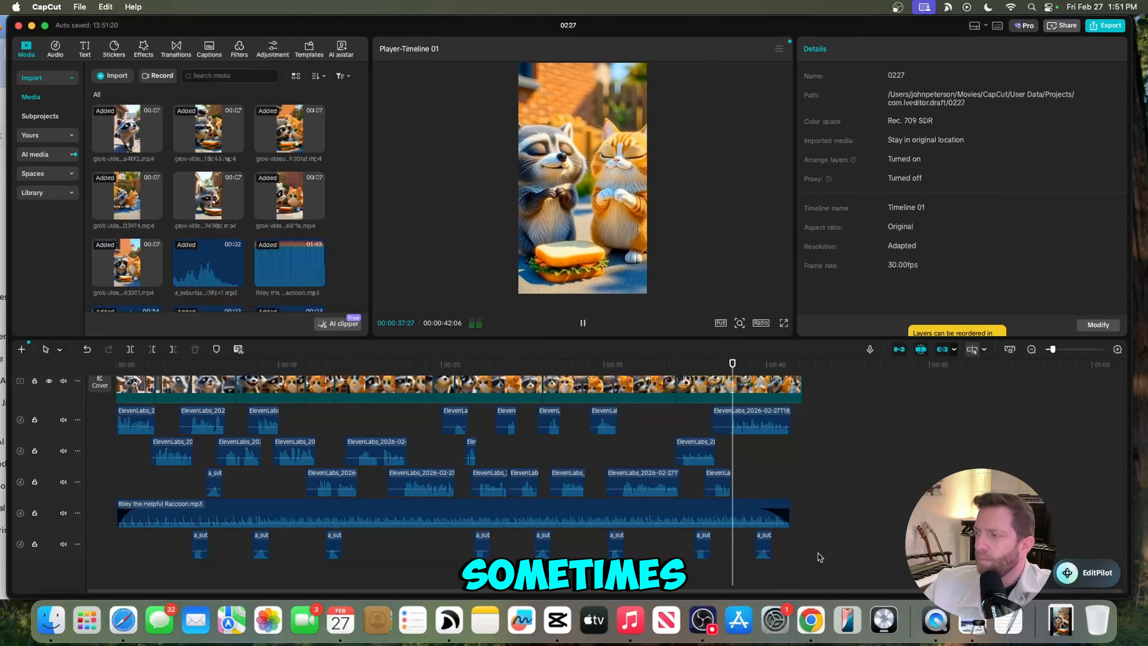
drag(820, 556, 166, 549)
drag(334, 551, 334, 551)
drag(260, 551, 198, 551)
key(space)
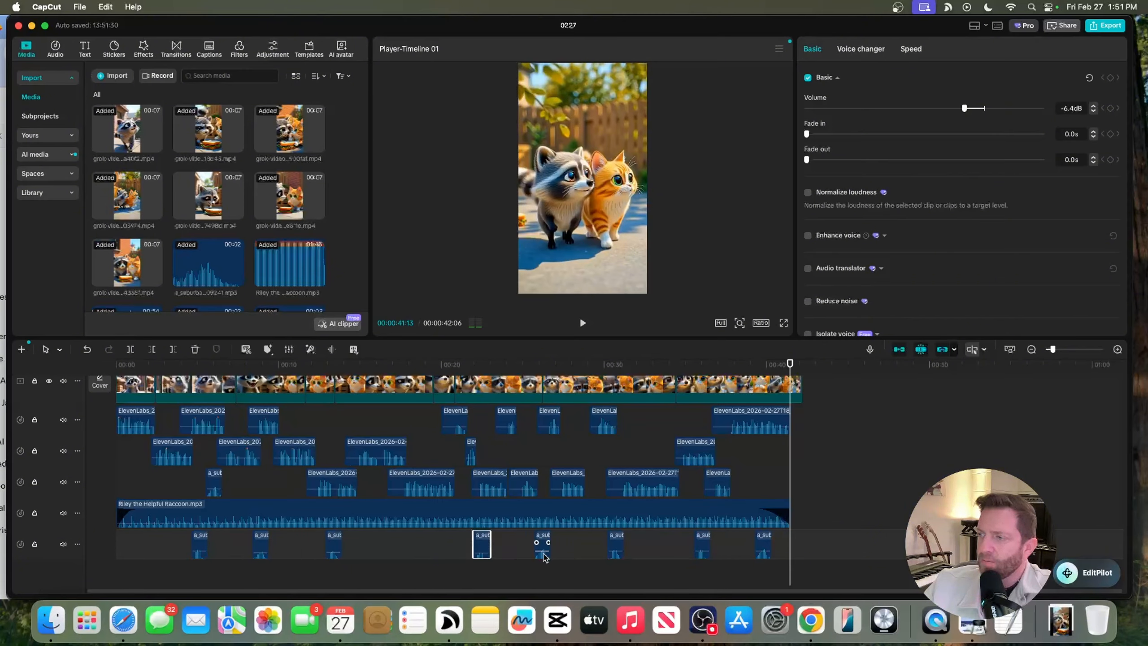
- Play the edited timeline from the beginning to review the clips, narration, effects and music together
drag(542, 550, 542, 551)
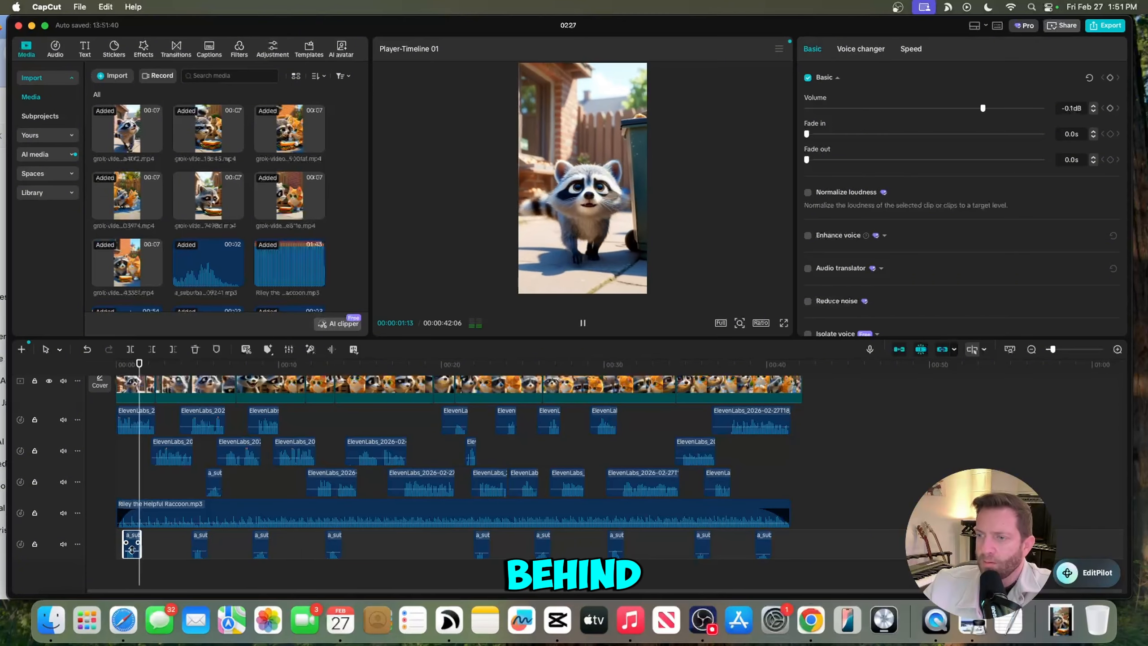
drag(130, 550, 130, 553)
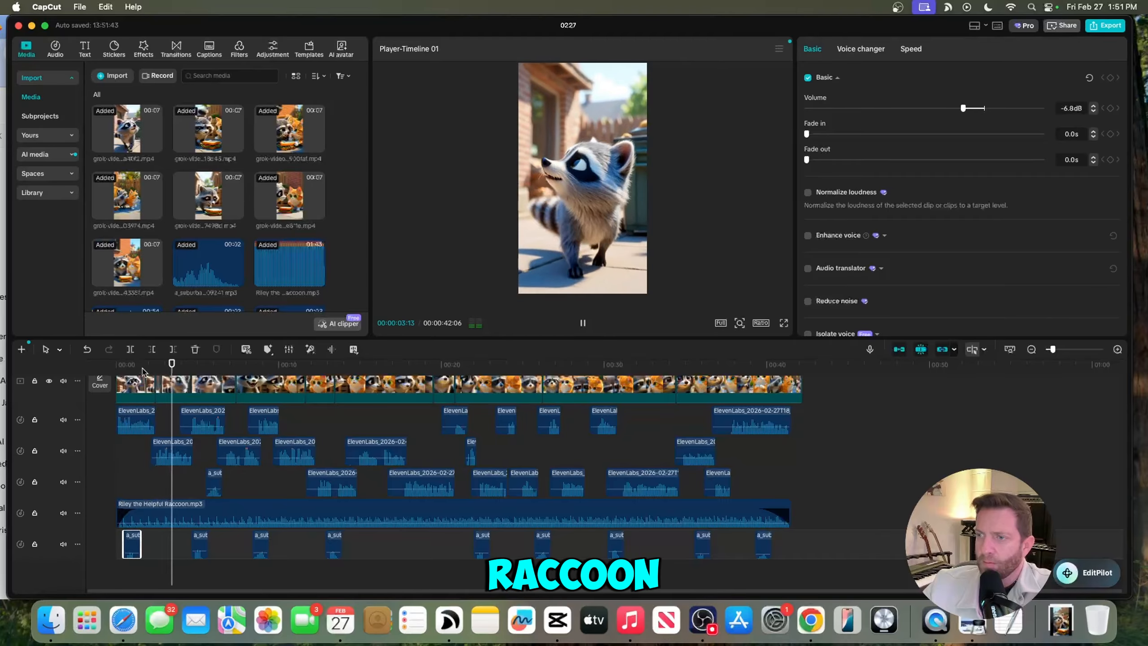
click(95, 367)
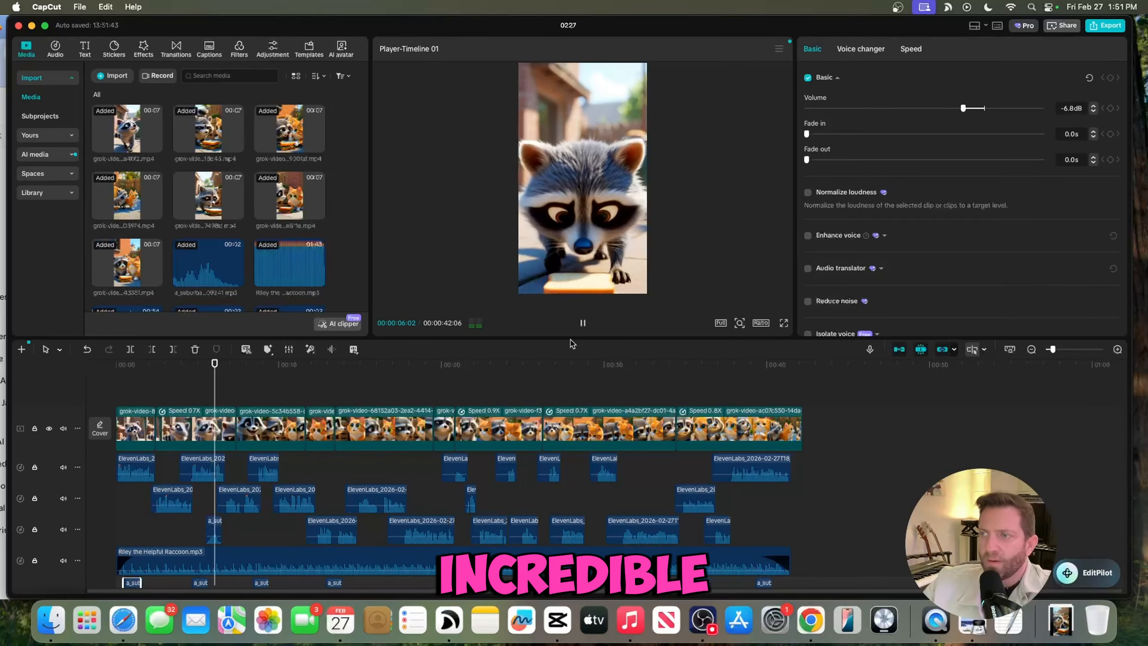
scroll(428, 441, down, 1)
scroll(429, 441, up, 1)
key(space)
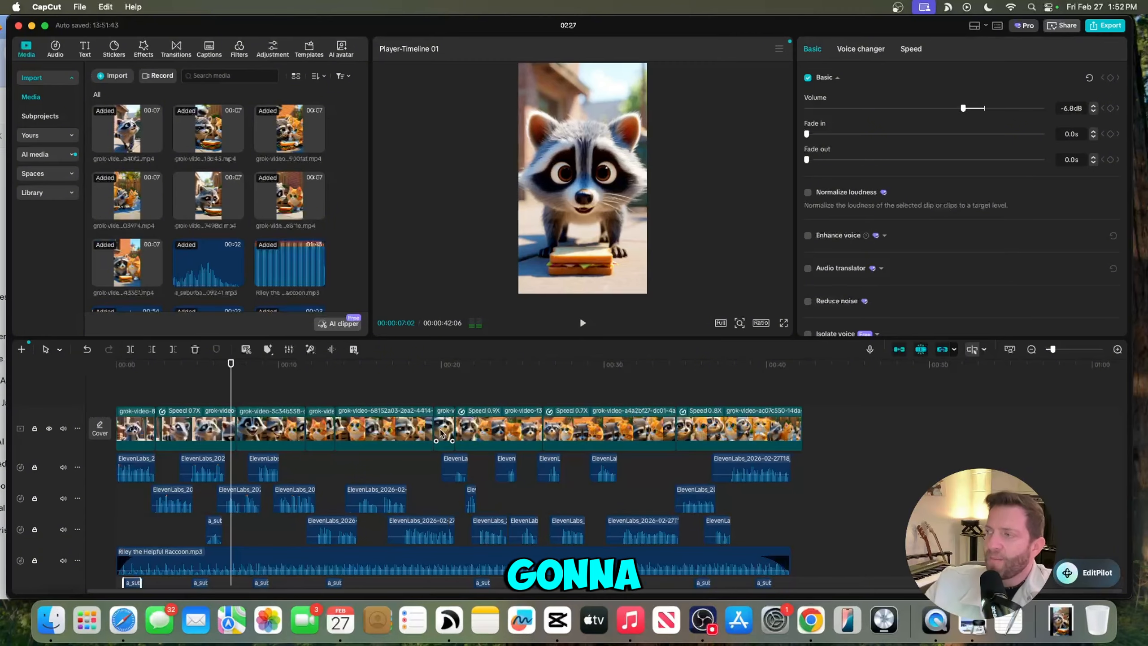
- Open the export dialog for the finished video
click(1108, 25)
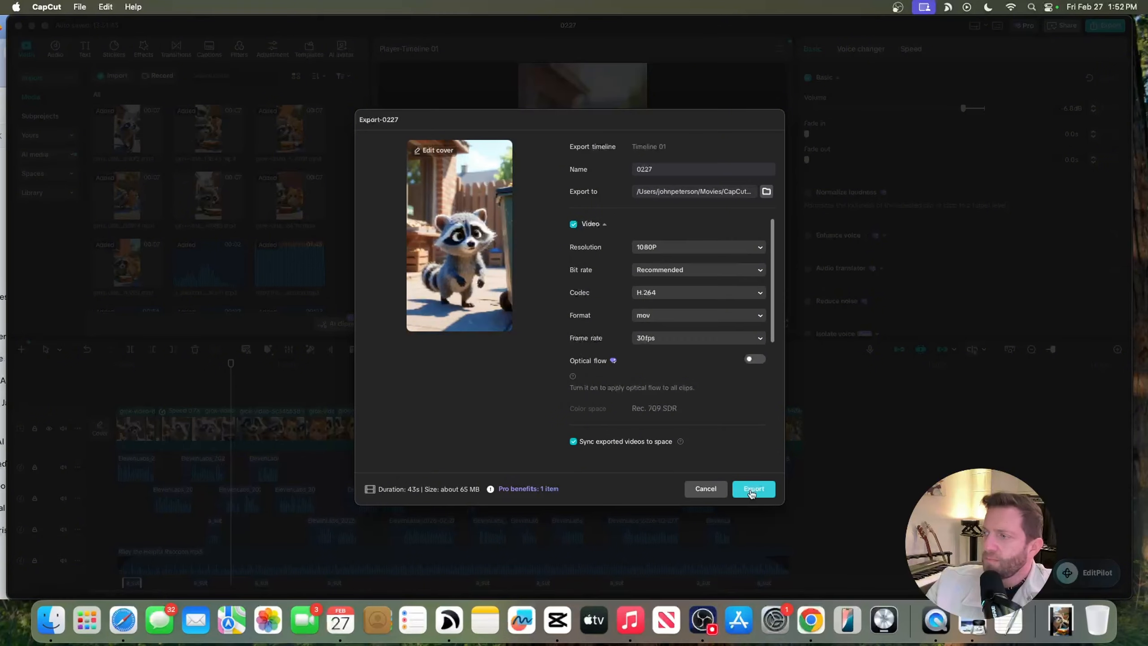